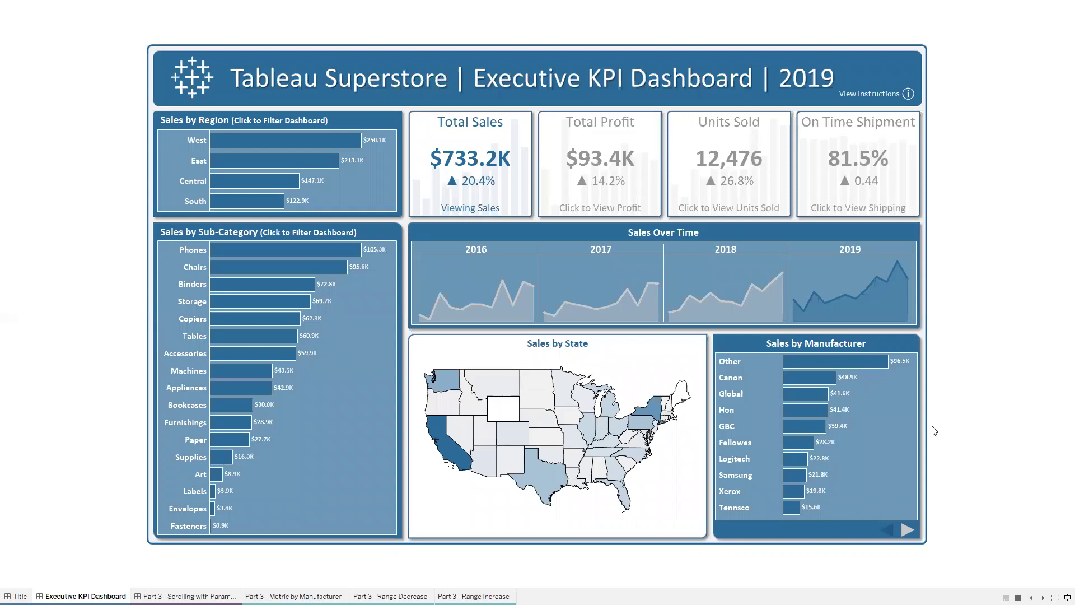
# Step: Page forward twice through the Sales by Manufacturer chart and return to its first ten manufacturers
pyautogui.click(910, 532)
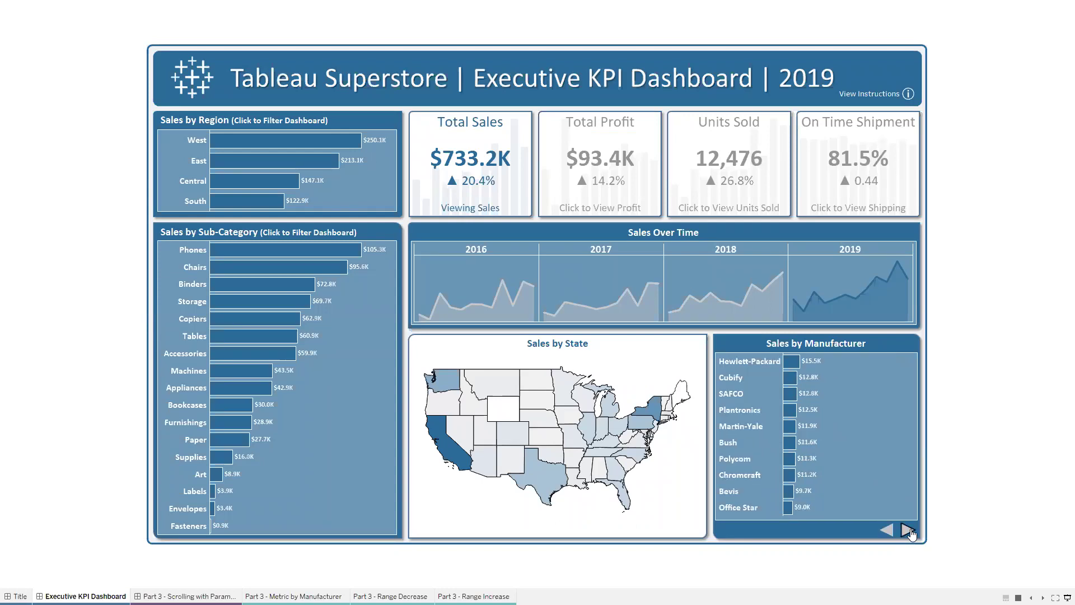
pyautogui.click(909, 532)
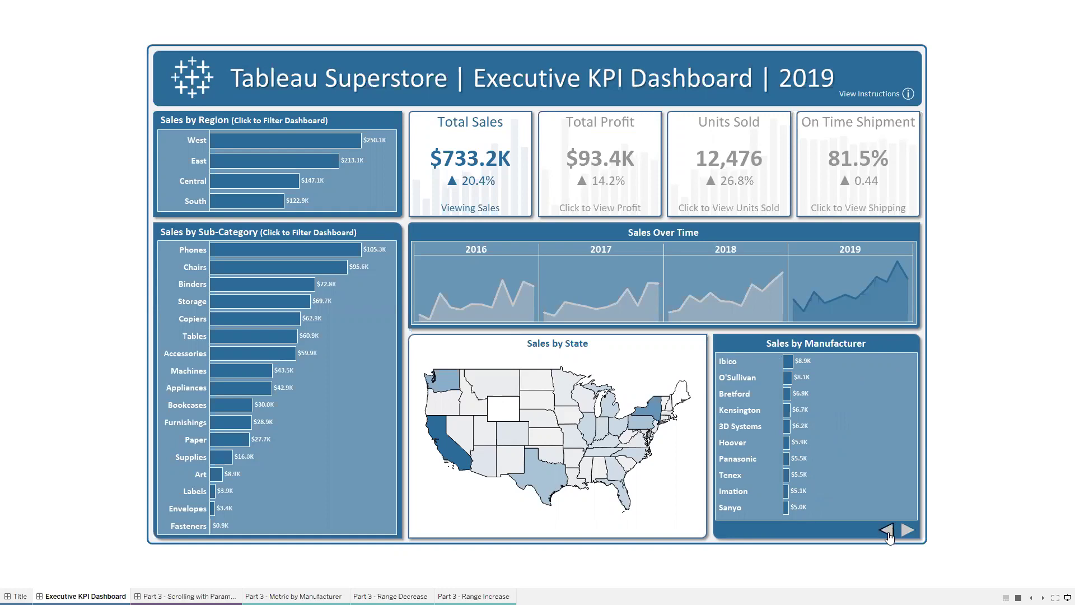
pyautogui.click(888, 530)
pyautogui.click(887, 530)
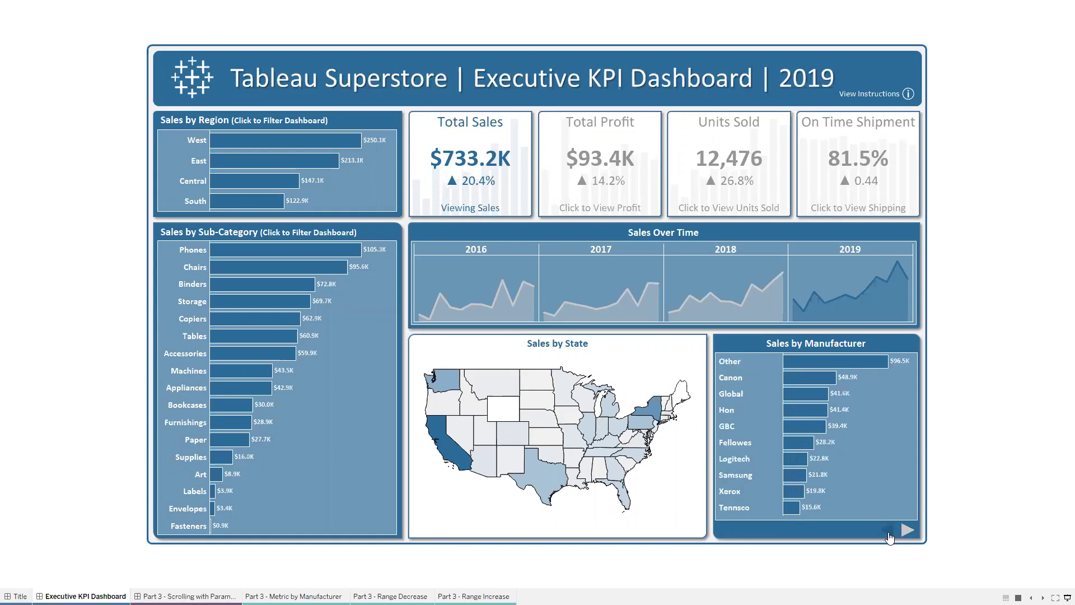
# Step: Exit presentation mode and give the Part 3 - Range Decrease sheet a Shape mark with a filled left-pointing triangle
pyautogui.click(1067, 597)
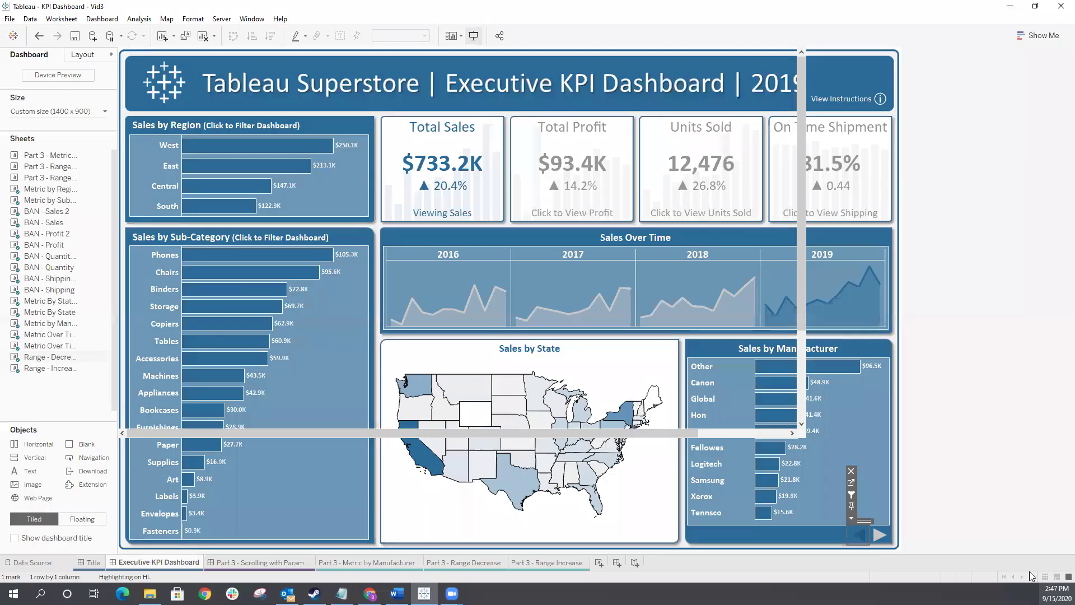
pyautogui.click(453, 562)
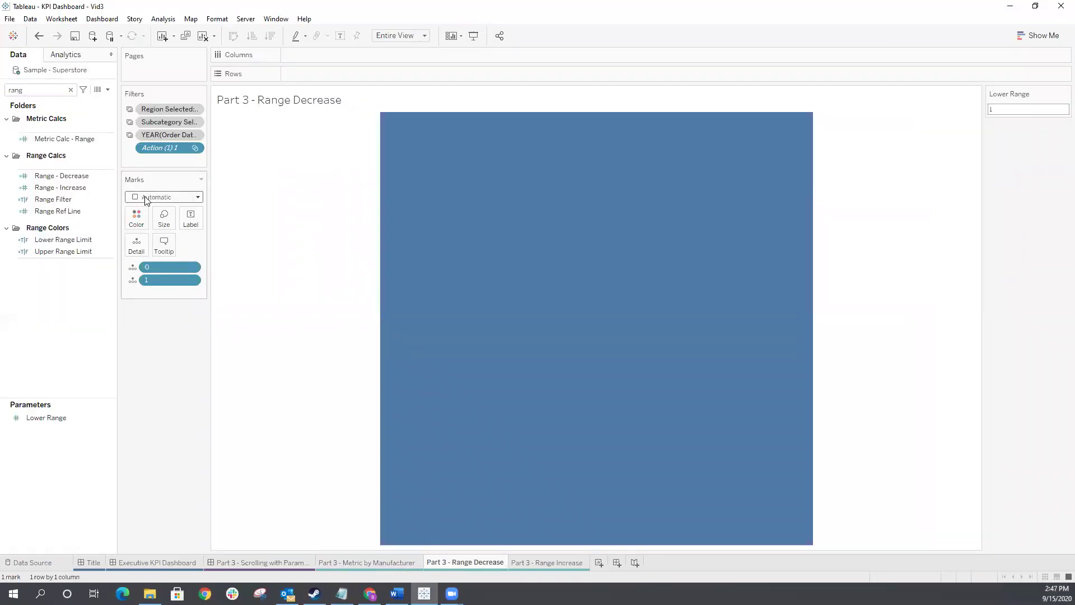
pyautogui.click(146, 199)
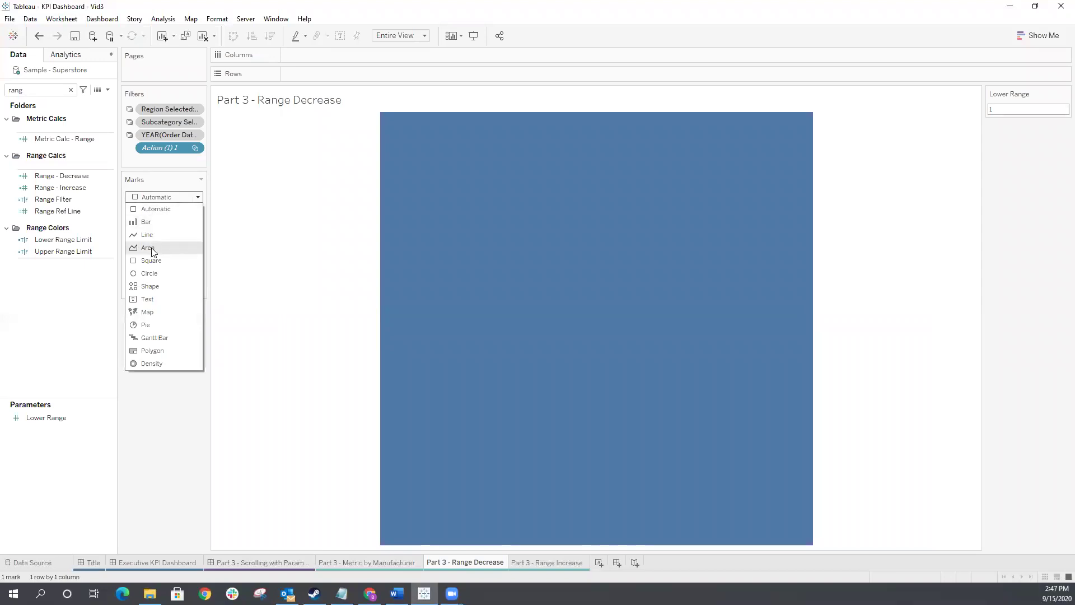
pyautogui.click(151, 286)
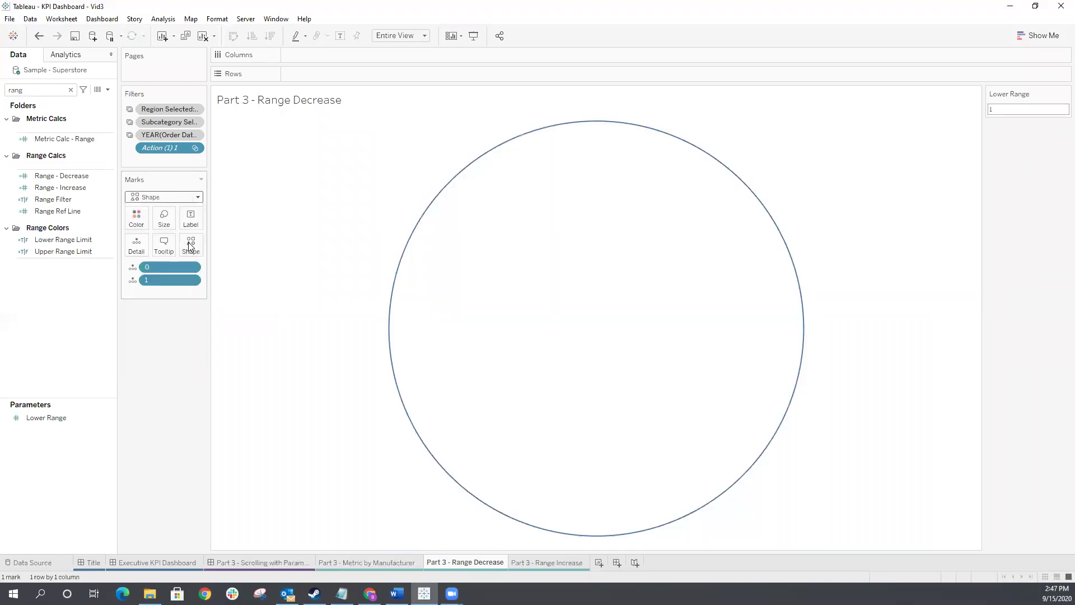
pyautogui.moveTo(463, 563)
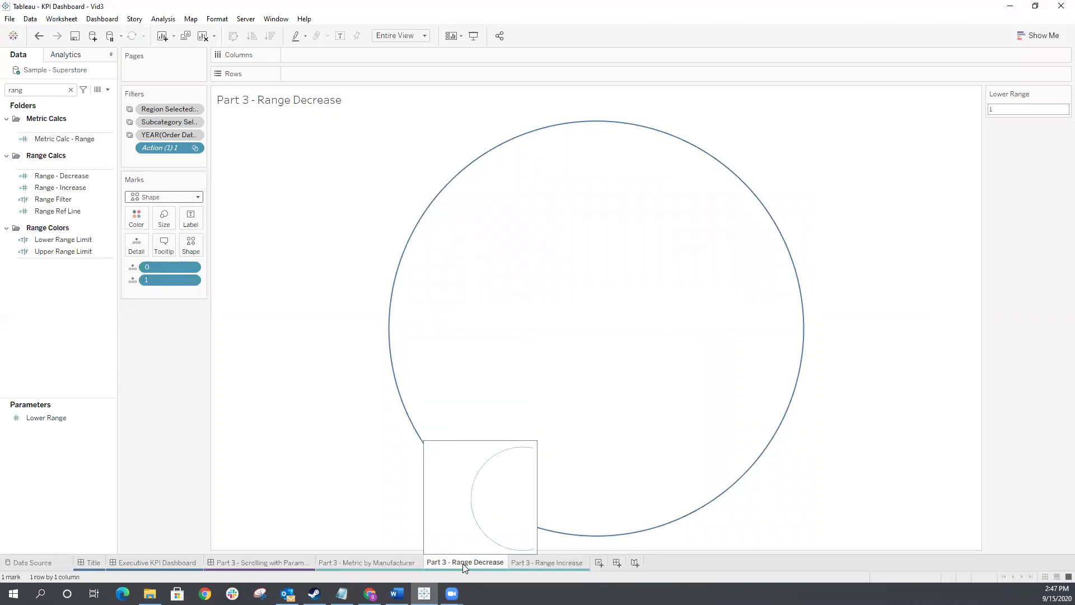
pyautogui.click(196, 255)
pyautogui.click(228, 307)
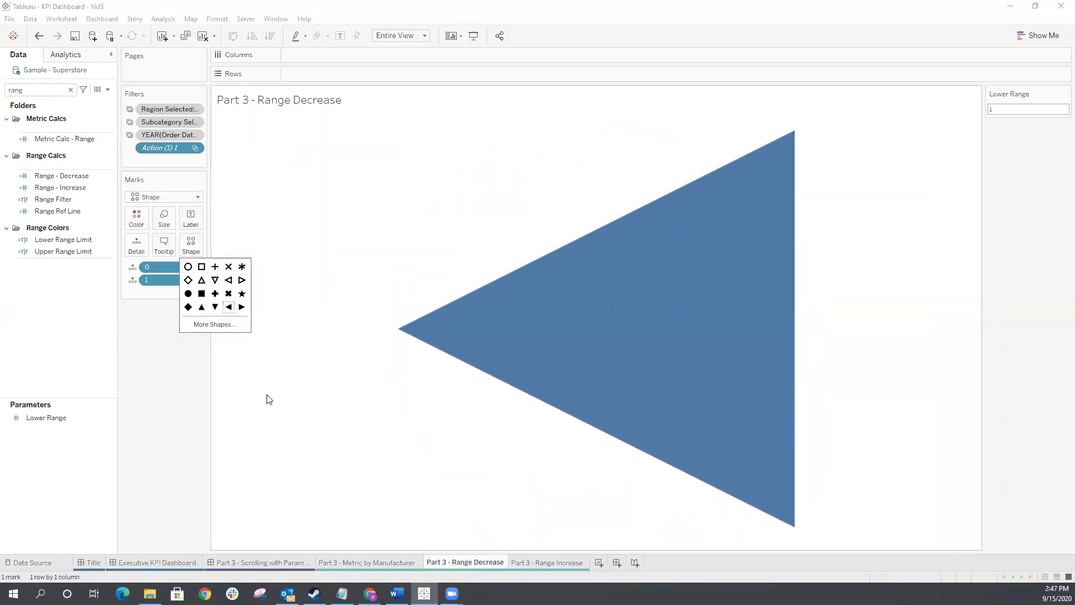
# Step: Change the Part 3 - Range Increase sheet's mark type to Shape and use a filled right-pointing triangle
pyautogui.click(542, 563)
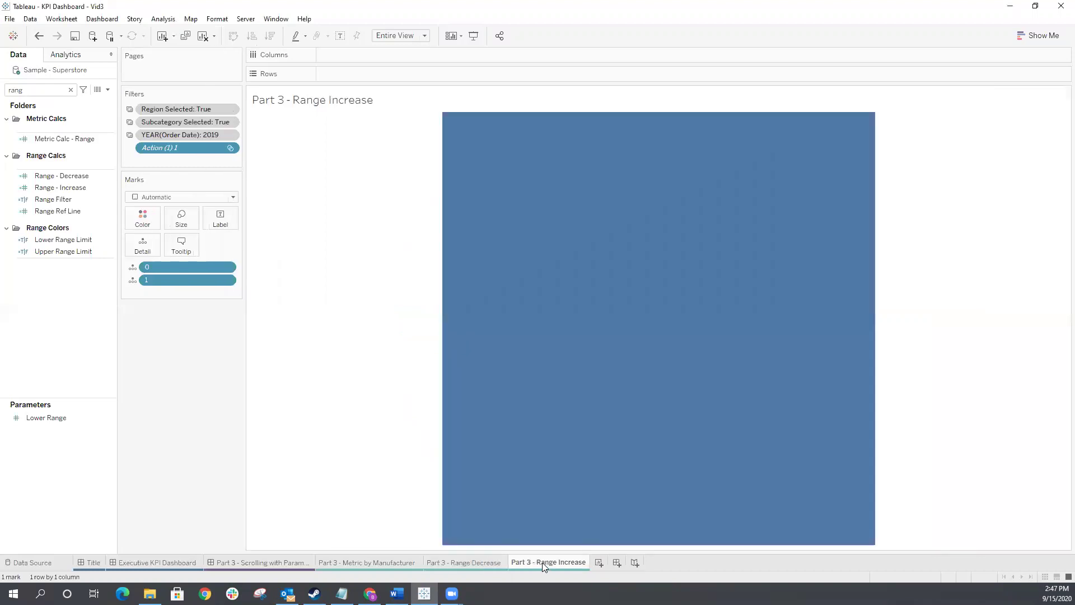
pyautogui.click(164, 197)
pyautogui.click(150, 286)
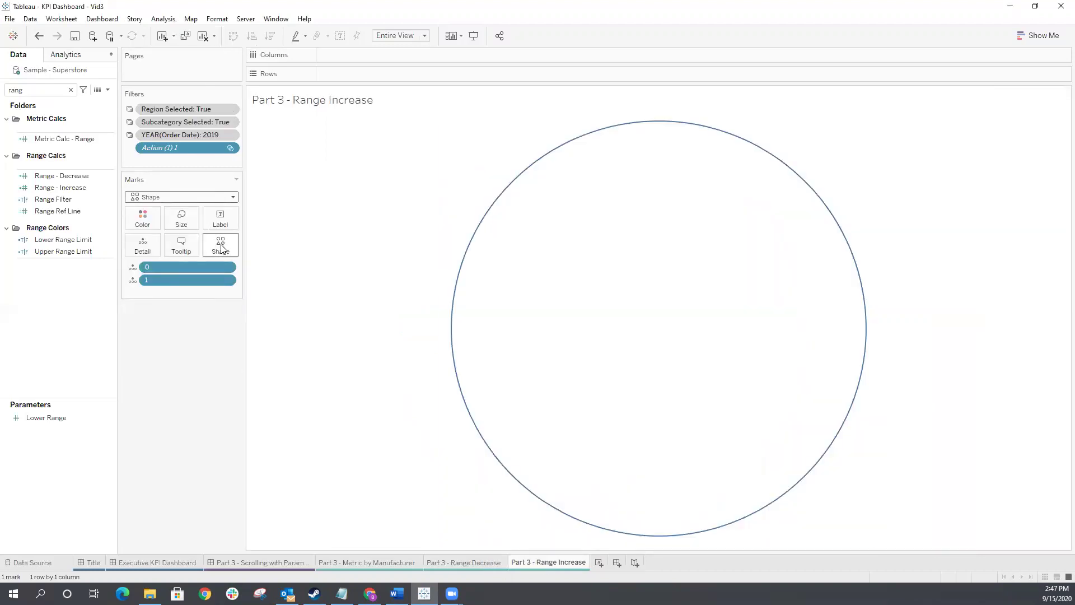
pyautogui.click(220, 245)
pyautogui.click(265, 307)
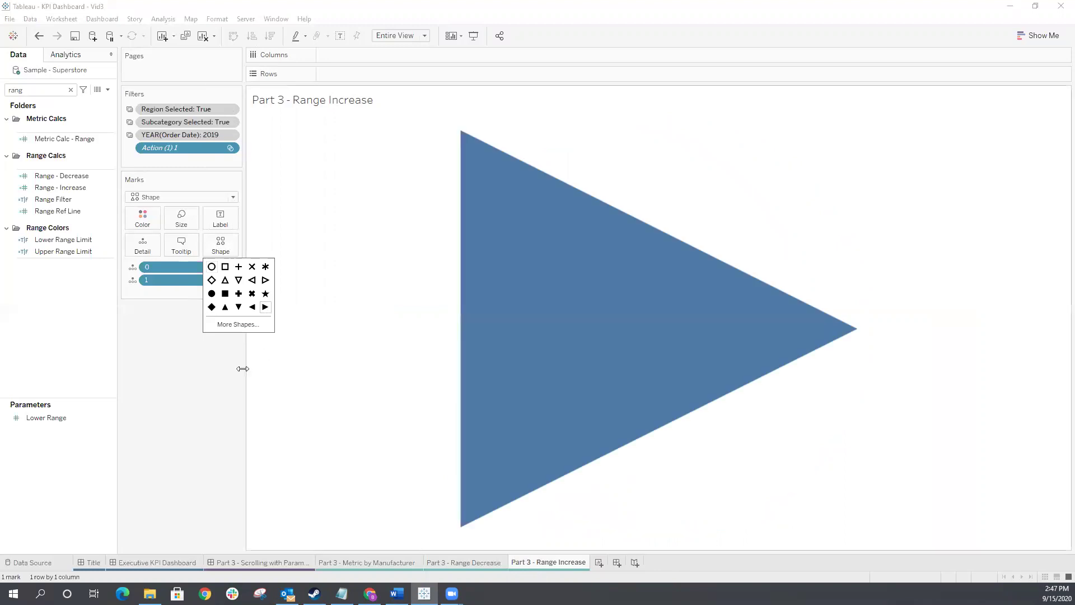
pyautogui.click(175, 420)
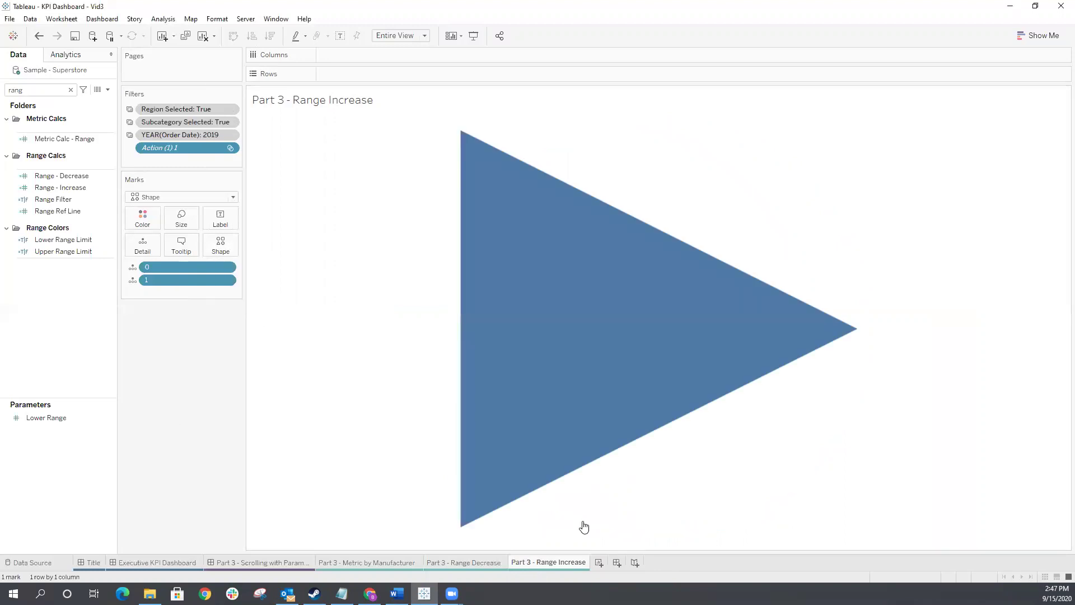
# Step: On the Part 3 - Metric by Manufacturer sheet, review the Lower Range parameter's settings and show its parameter control
pyautogui.click(374, 561)
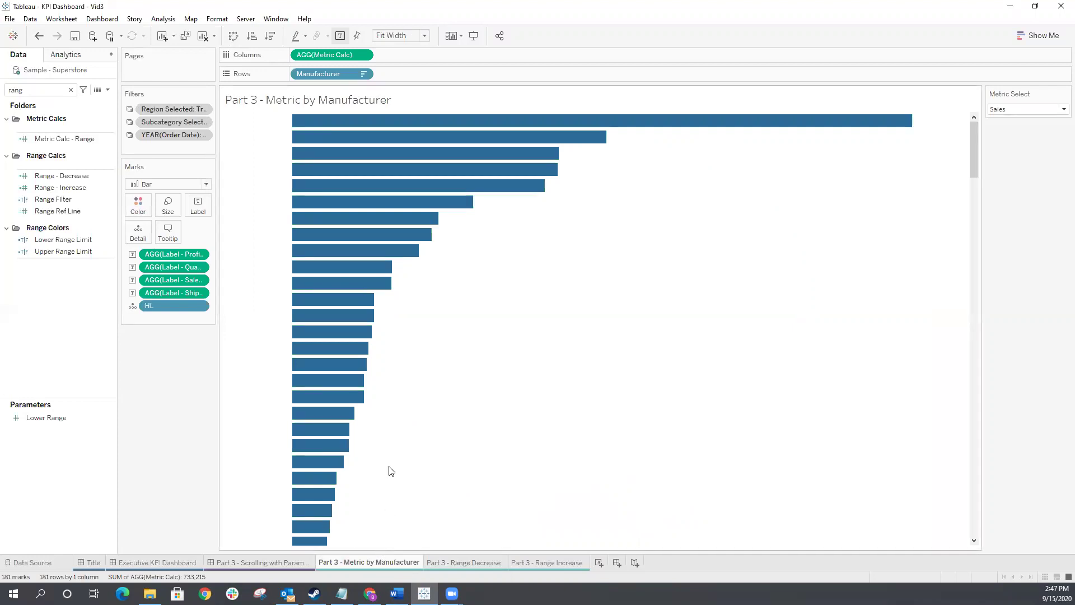
pyautogui.click(64, 421)
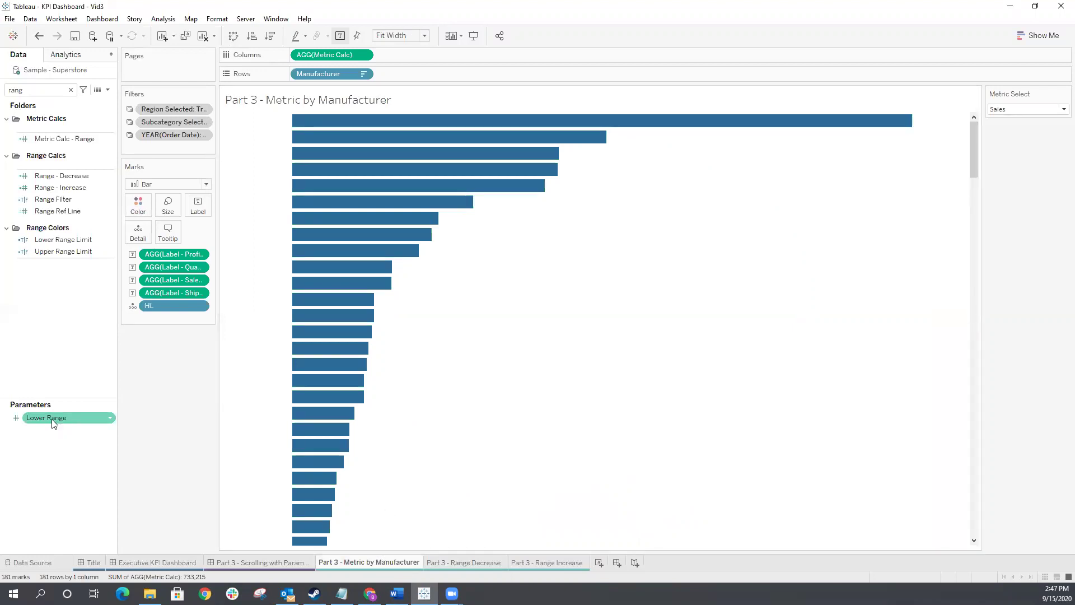
pyautogui.rightClick(53, 419)
pyautogui.click(82, 280)
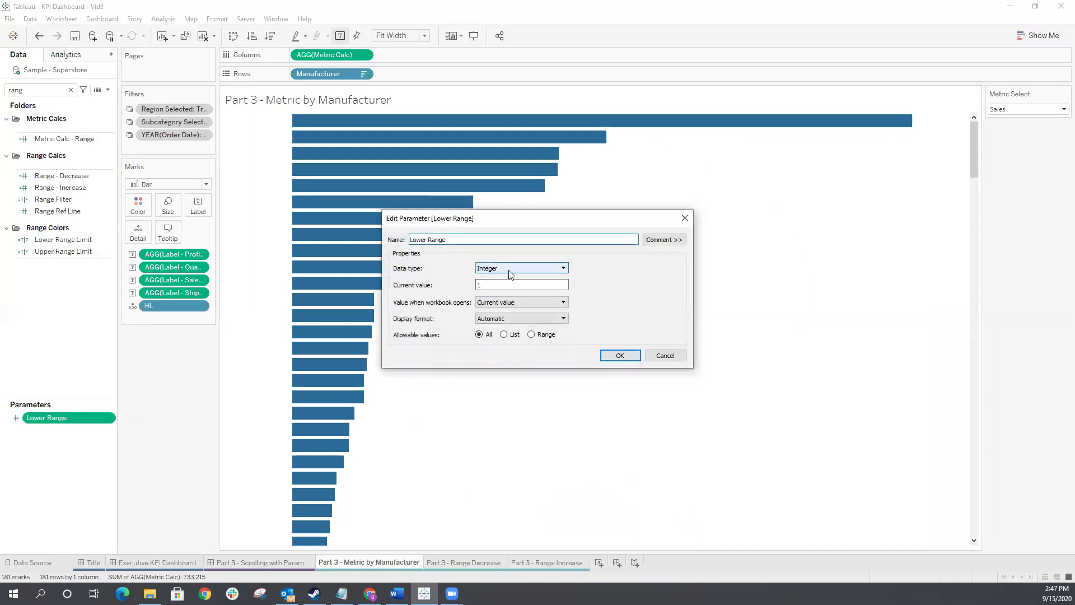
pyautogui.click(491, 286)
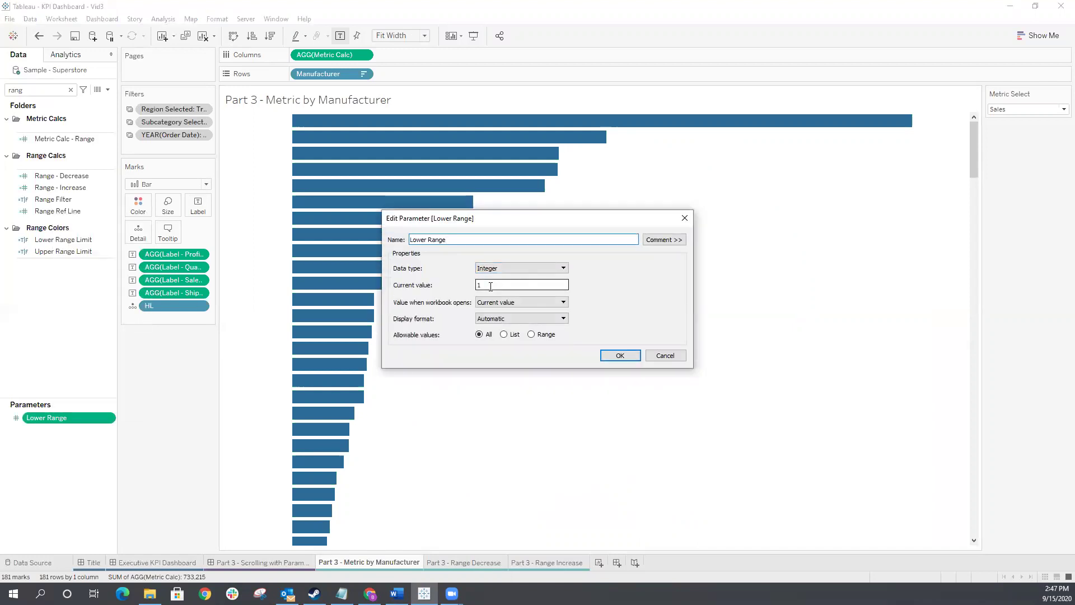
pyautogui.click(618, 355)
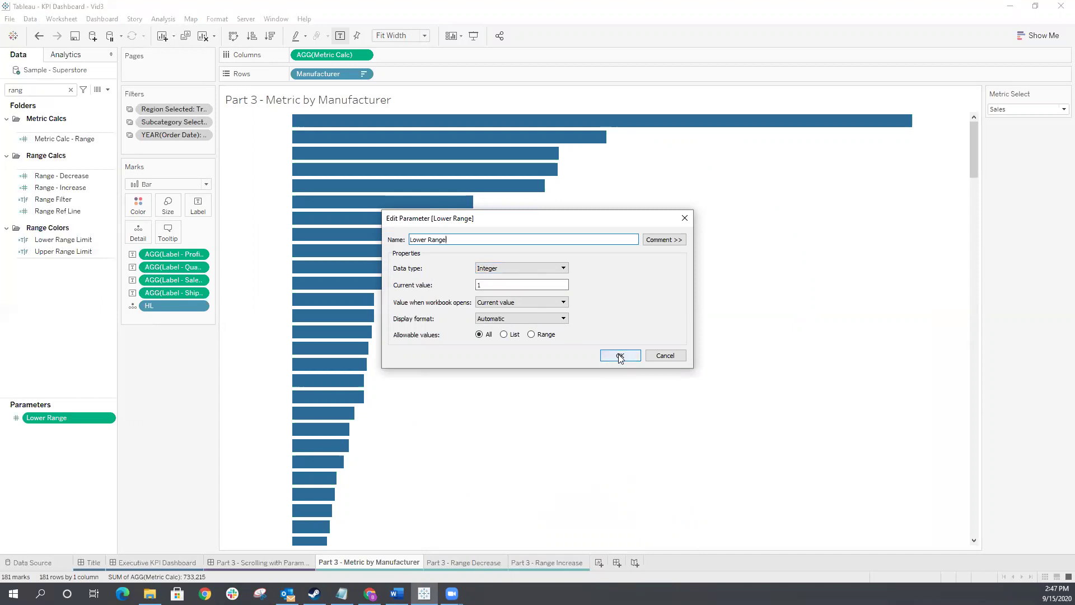
pyautogui.rightClick(60, 422)
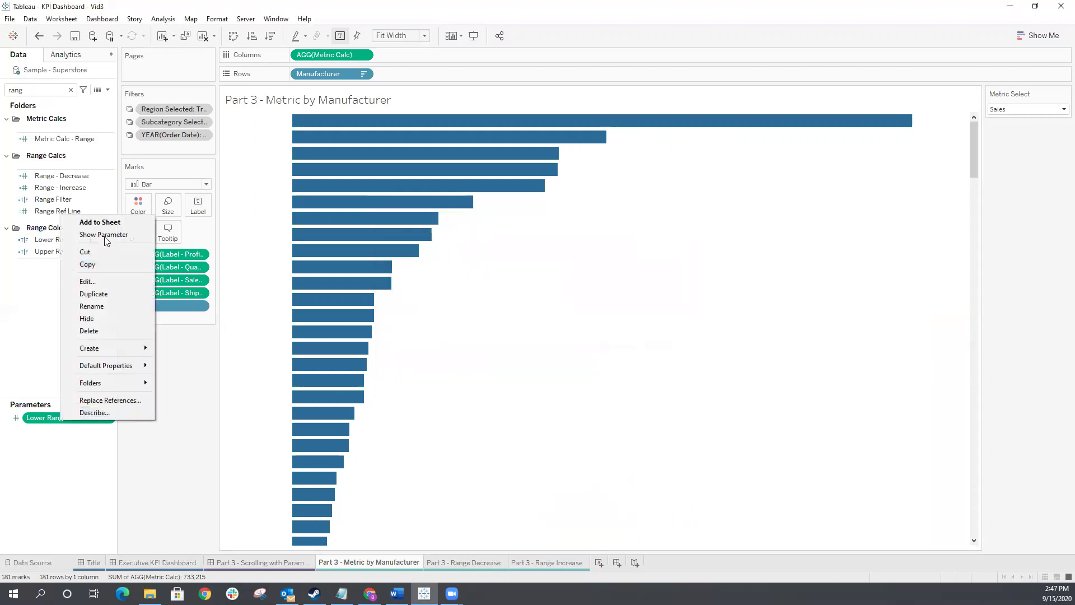
pyautogui.click(104, 234)
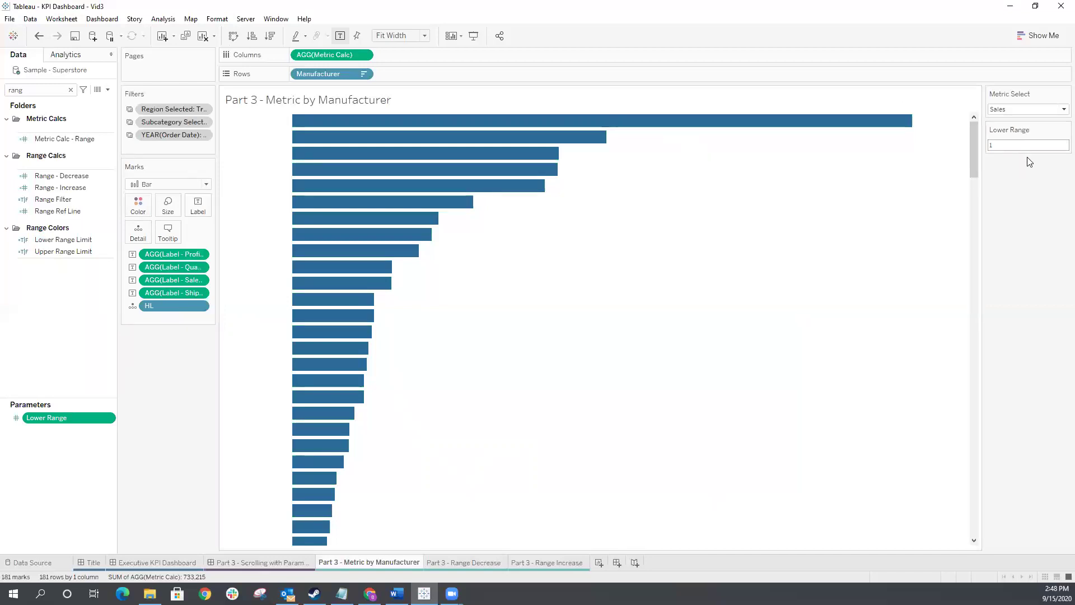
# Step: Examine the formula of the Range Filter calculated field and how it uses the Lower Range parameter
pyautogui.rightClick(65, 203)
pyautogui.click(94, 254)
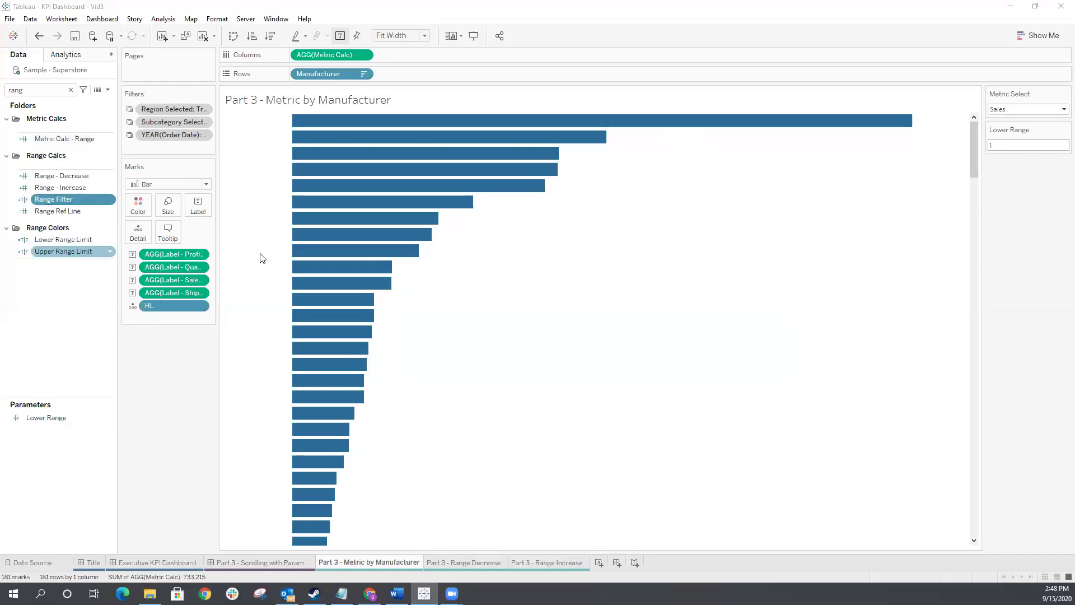
pyautogui.moveTo(557, 237); pyautogui.dragTo(736, 266)
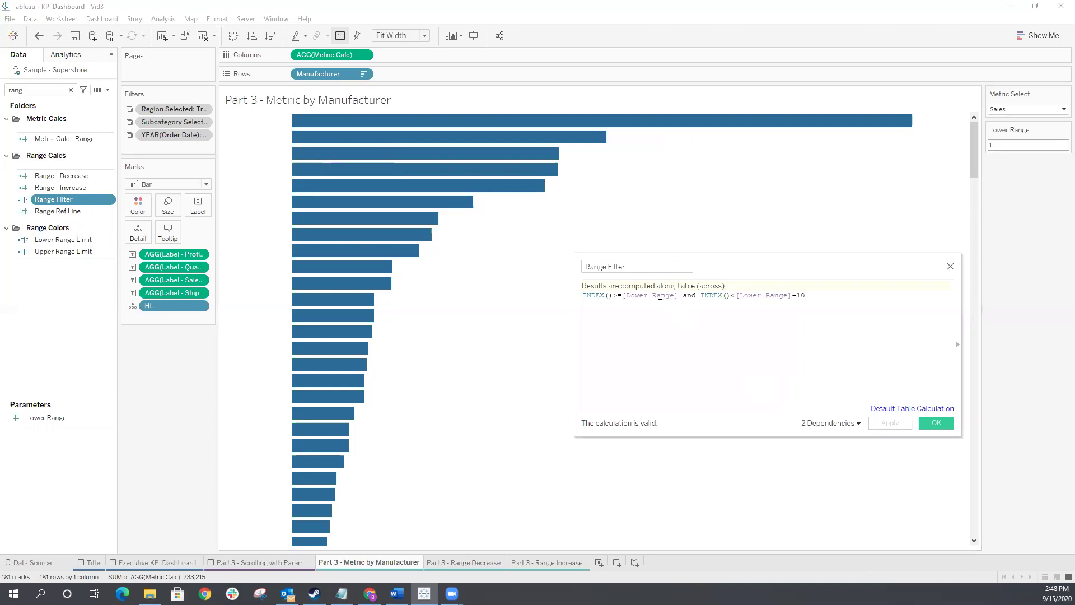
pyautogui.moveTo(716, 261); pyautogui.dragTo(685, 287)
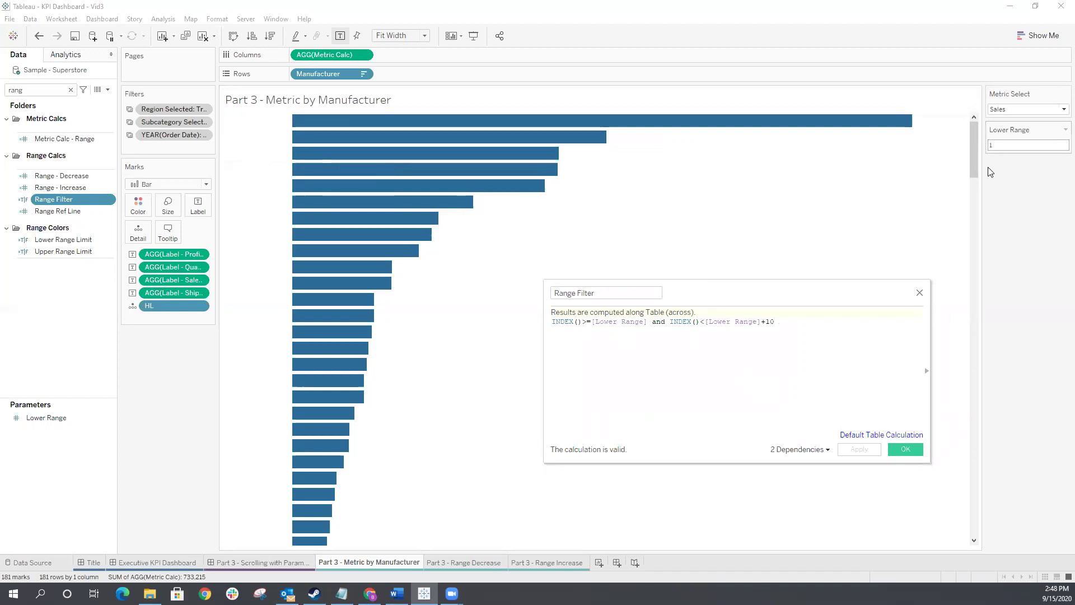
pyautogui.click(1002, 145)
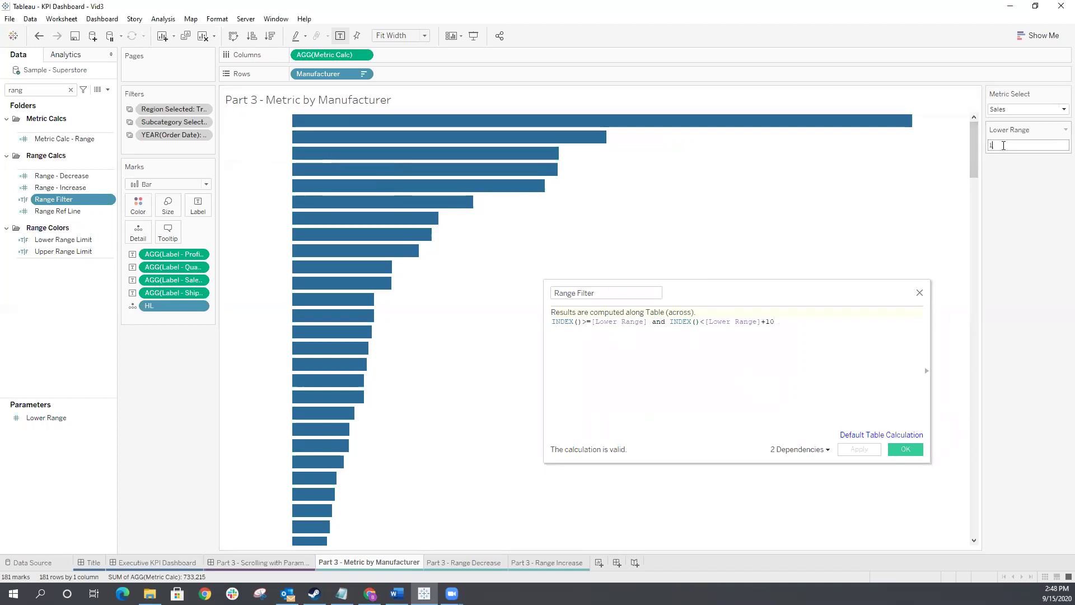
pyautogui.click(791, 368)
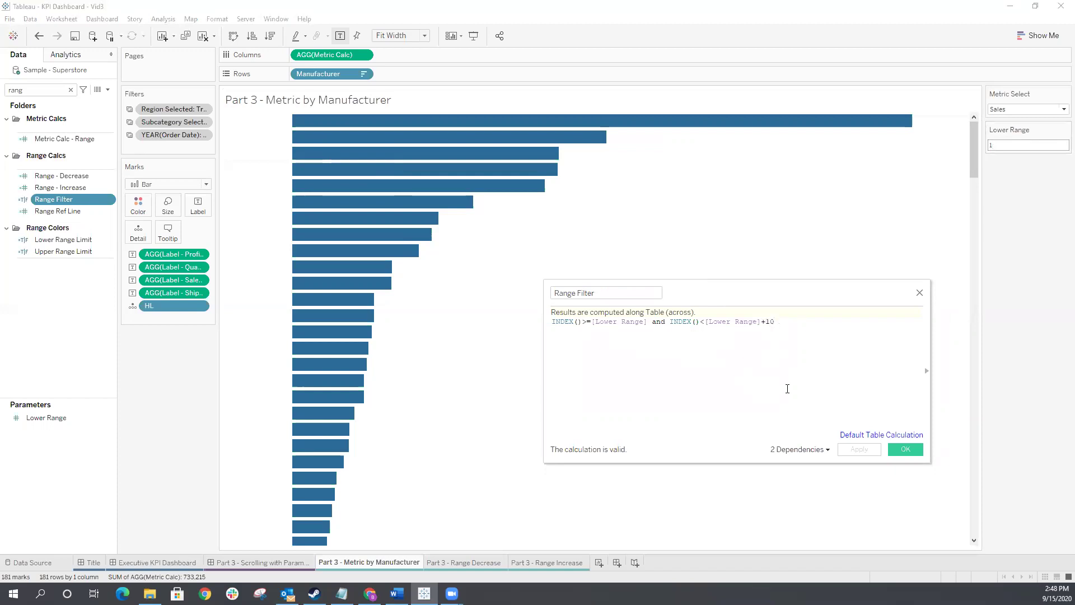
pyautogui.click(899, 449)
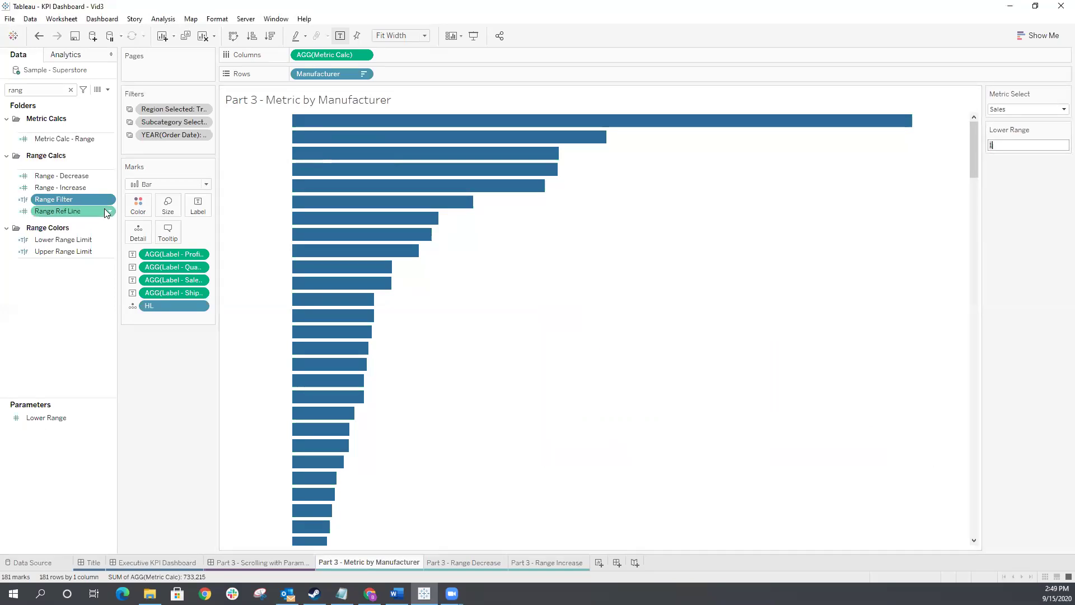
# Step: Filter the manufacturer chart by Range Filter, keeping only True values
pyautogui.moveTo(77, 203); pyautogui.dragTo(173, 147)
pyautogui.click(432, 223)
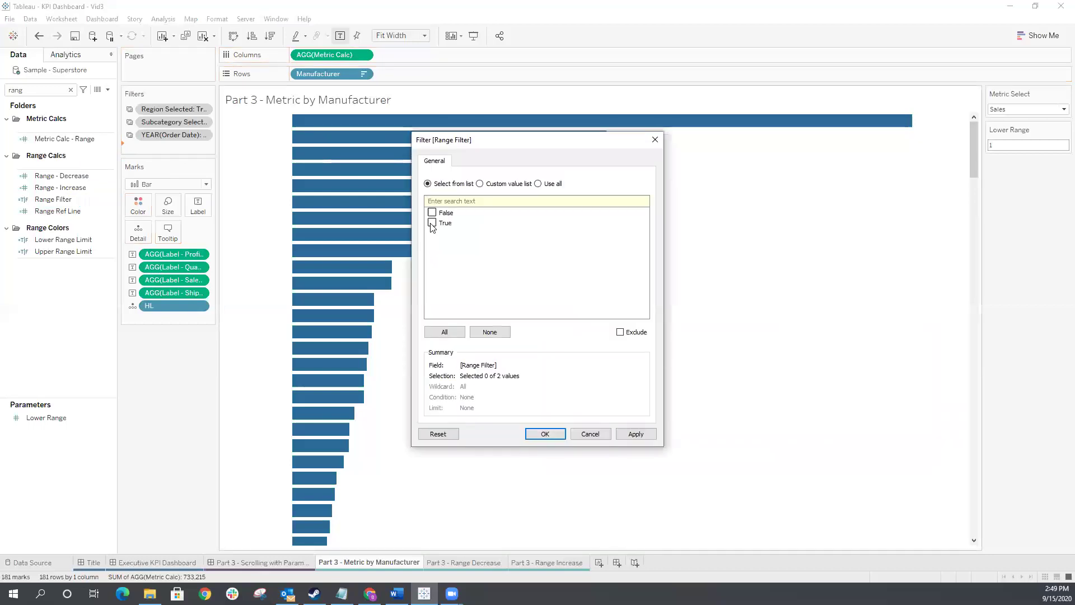
pyautogui.click(546, 435)
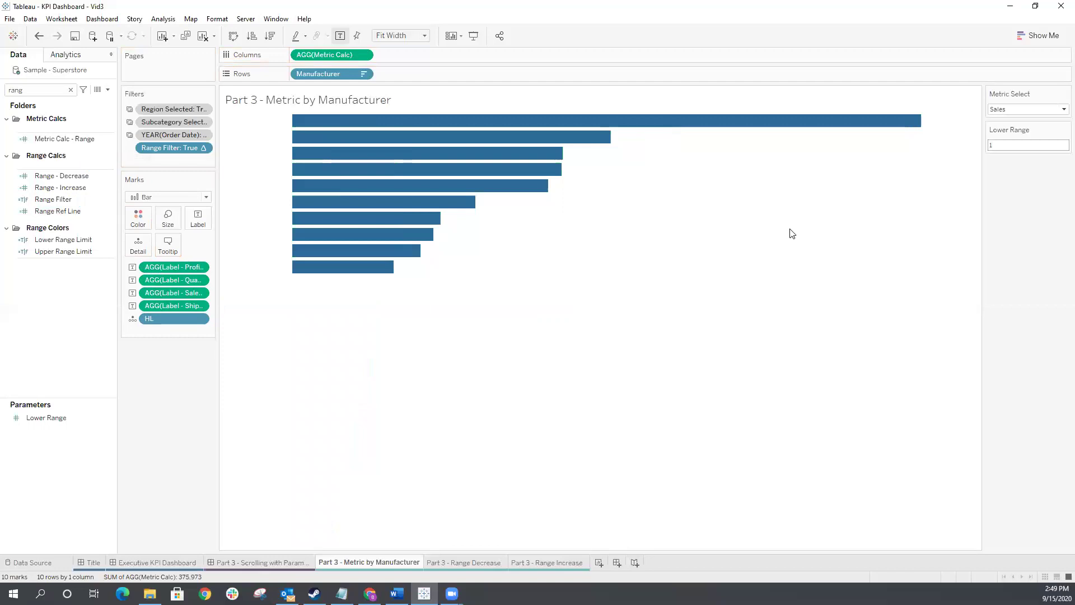
# Step: Test the range filter by setting Lower Range to 11 and 21, and return it to 1
pyautogui.click(1016, 146)
pyautogui.write('1')
pyautogui.press('Return')
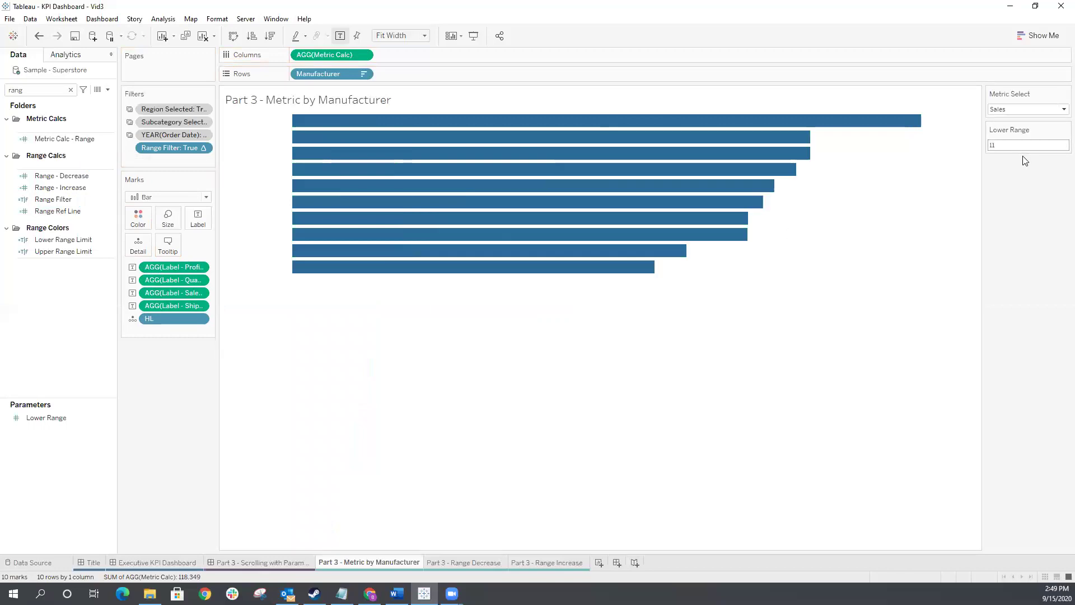
pyautogui.doubleClick(1017, 148)
pyautogui.write('2')
pyautogui.press('Return')
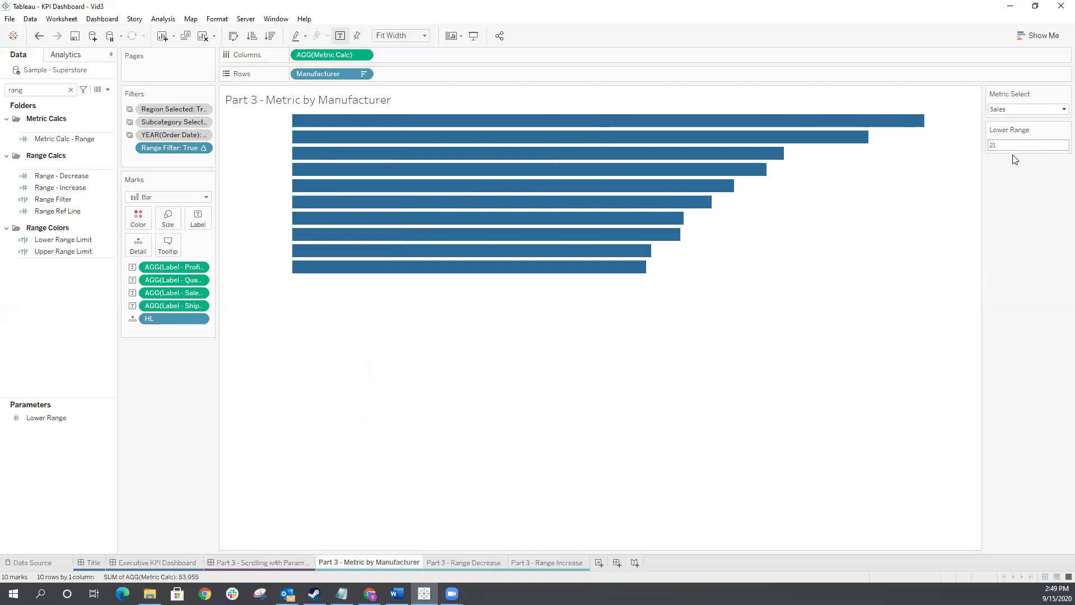
pyautogui.doubleClick(1012, 148)
pyautogui.write('1')
pyautogui.press('Return')
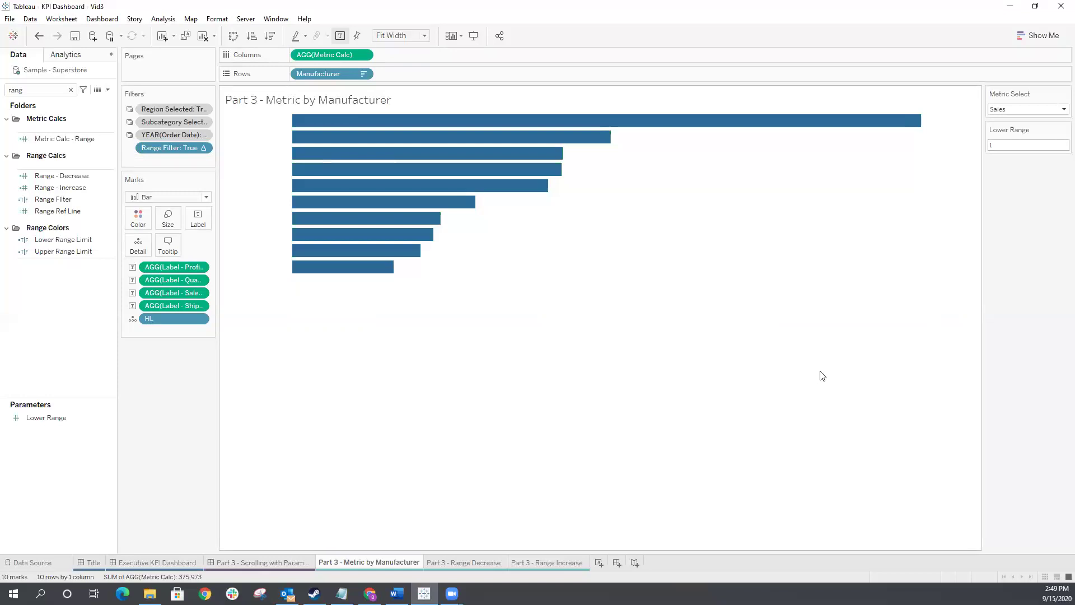
# Step: Review the Range Ref Line calculation's formula and add the field to the manufacturer chart's mark detail
pyautogui.moveTo(628, 125)
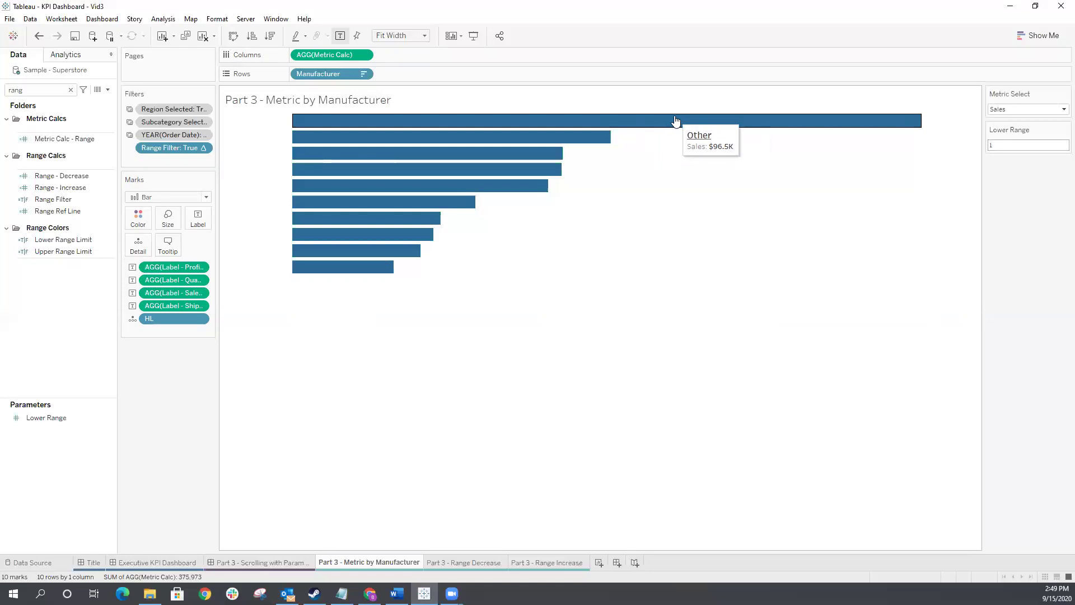
pyautogui.click(43, 200)
pyautogui.click(51, 215)
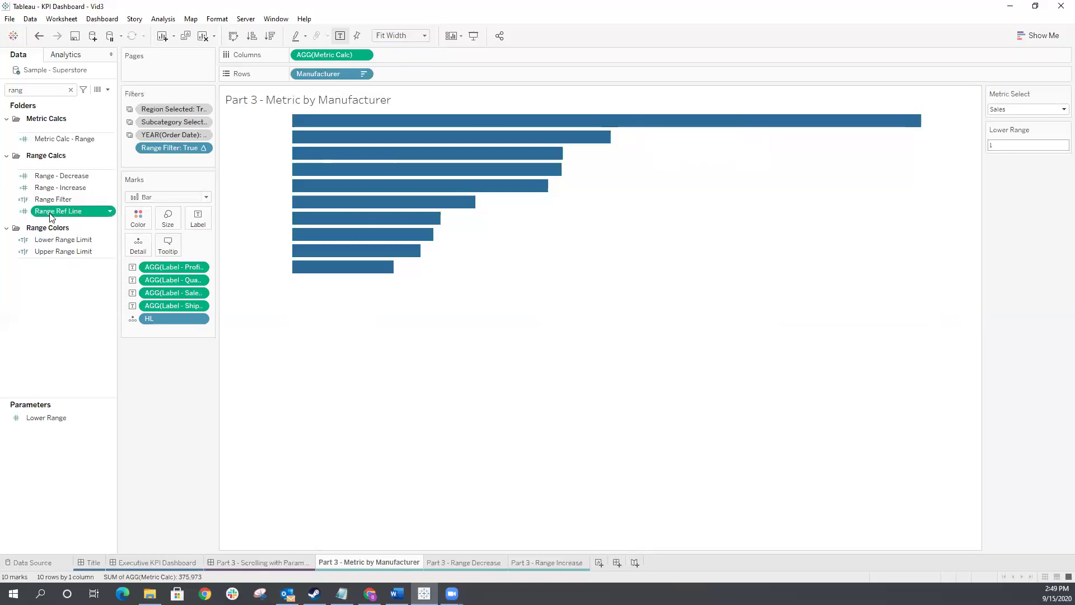
pyautogui.rightClick(51, 216)
pyautogui.click(83, 272)
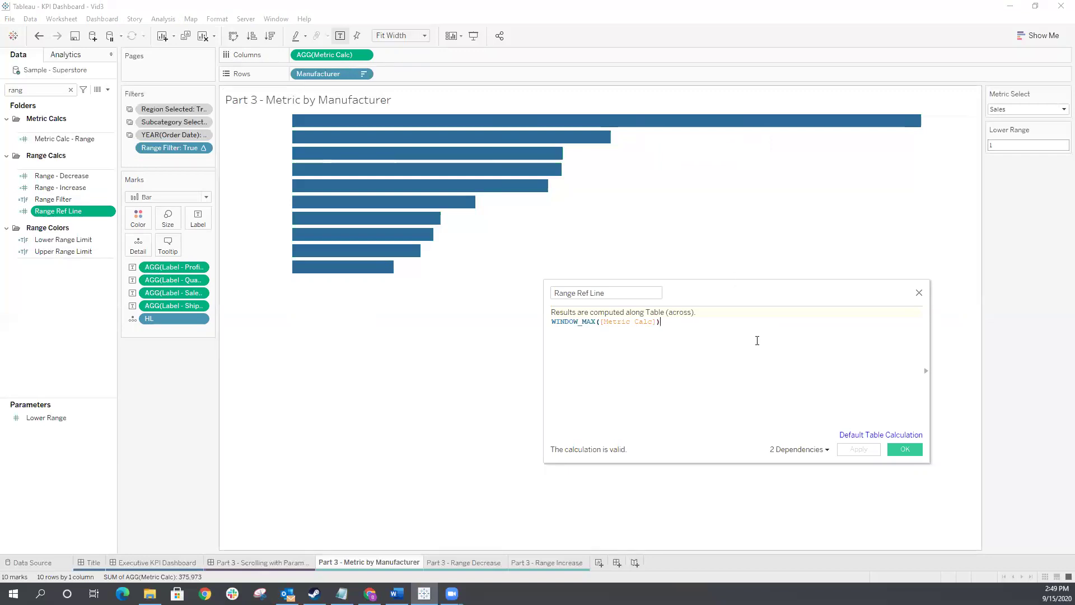
pyautogui.click(920, 295)
pyautogui.moveTo(58, 211); pyautogui.dragTo(137, 247)
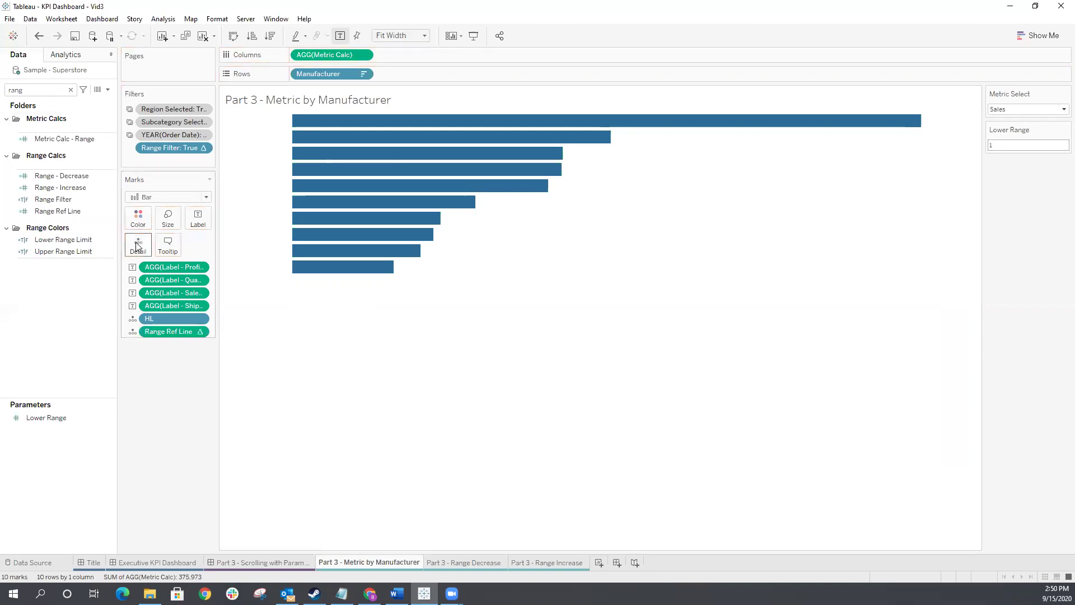
# Step: Add an entire-table reference line to the manufacturer chart, using the minimum of Range Ref Line as its value
pyautogui.click(65, 54)
pyautogui.moveTo(47, 258); pyautogui.dragTo(319, 138)
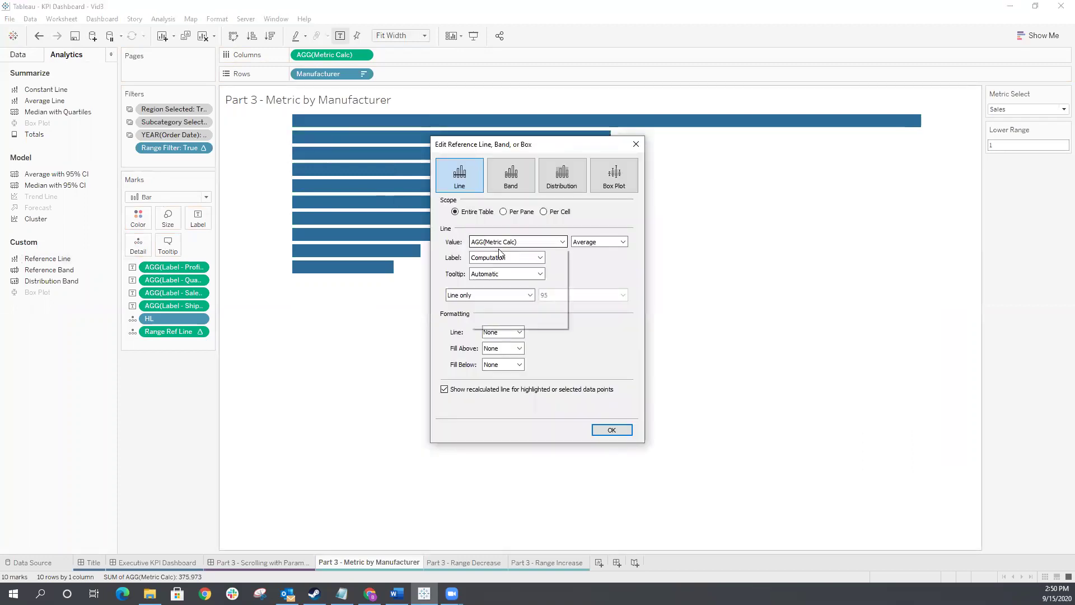
pyautogui.click(498, 242)
pyautogui.click(518, 297)
pyautogui.click(592, 242)
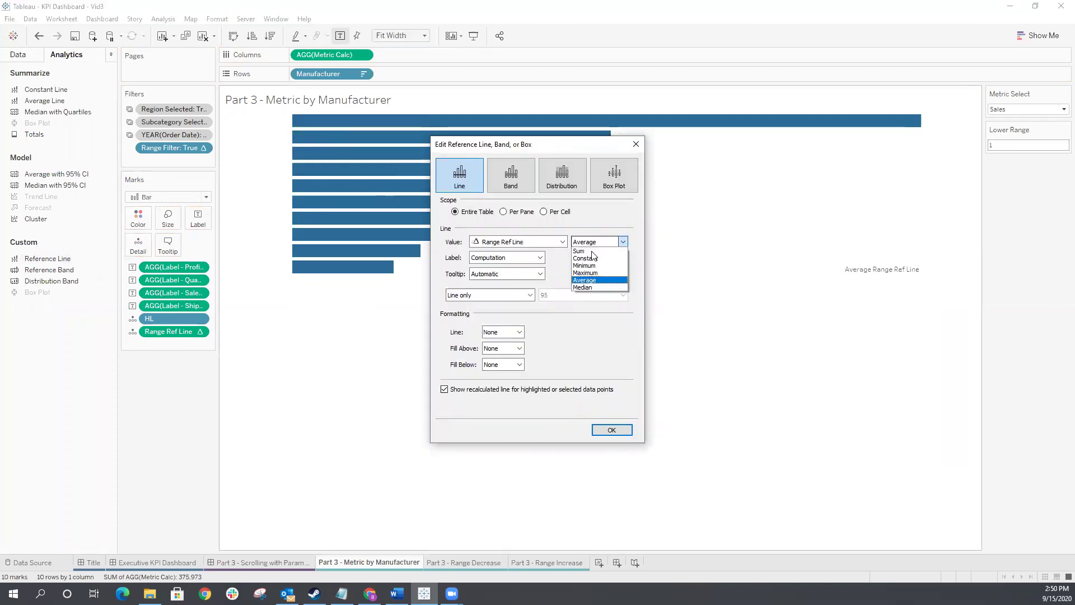
pyautogui.click(595, 265)
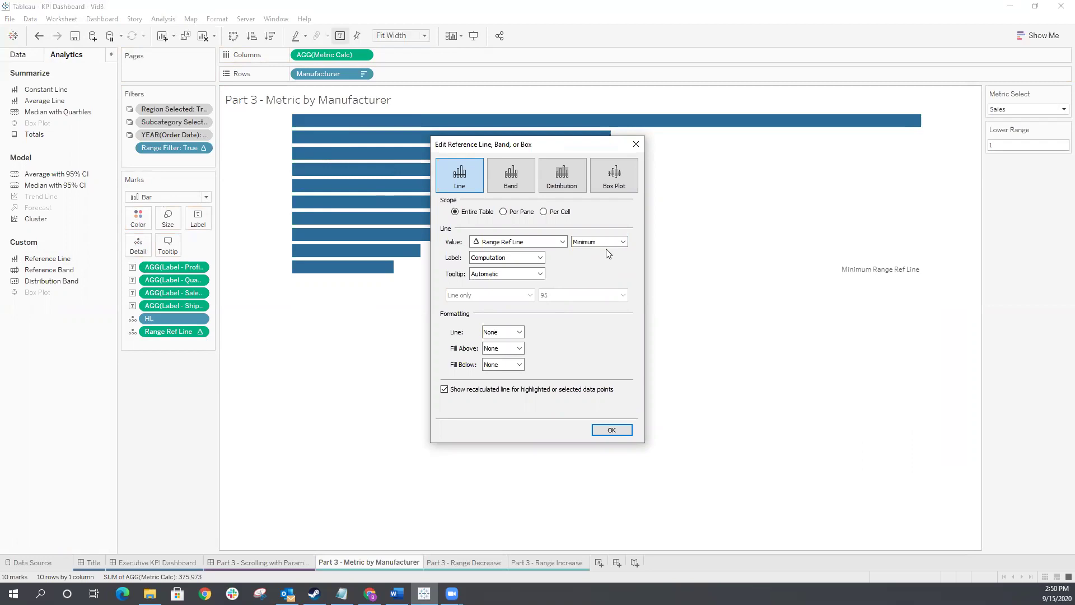
# Step: Set the reference line's label and tooltip to None, apply it, and check the line on the manufacturer chart
pyautogui.click(488, 258)
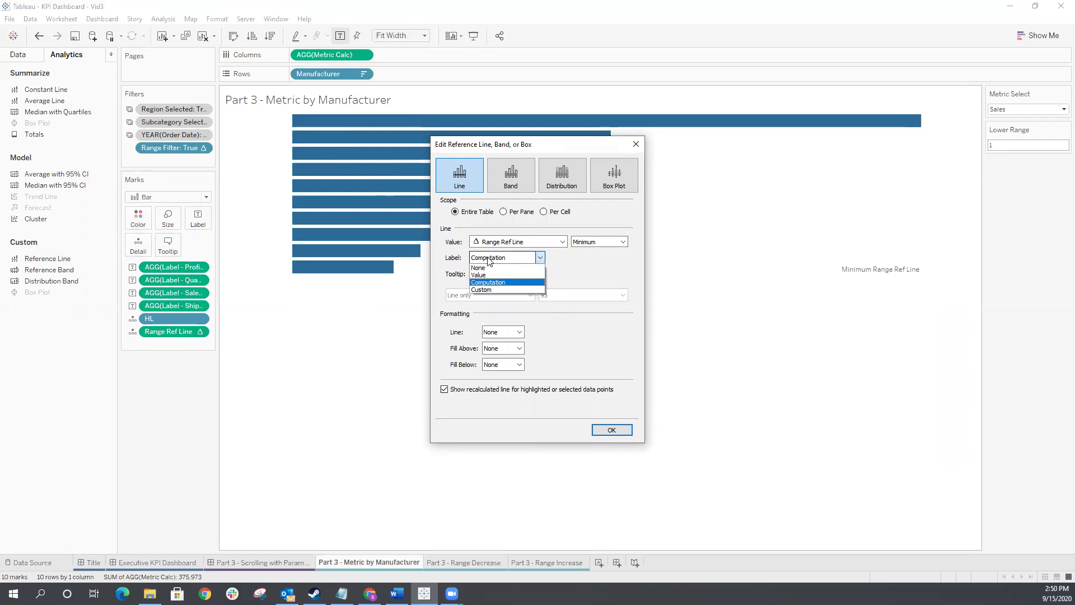
pyautogui.click(491, 268)
pyautogui.click(488, 276)
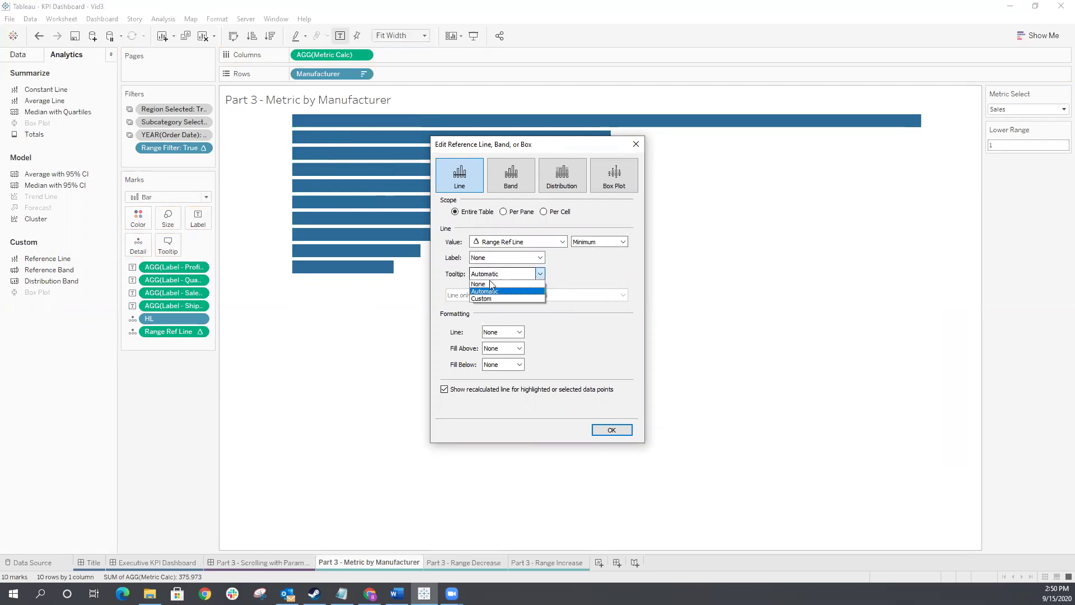
pyautogui.click(489, 283)
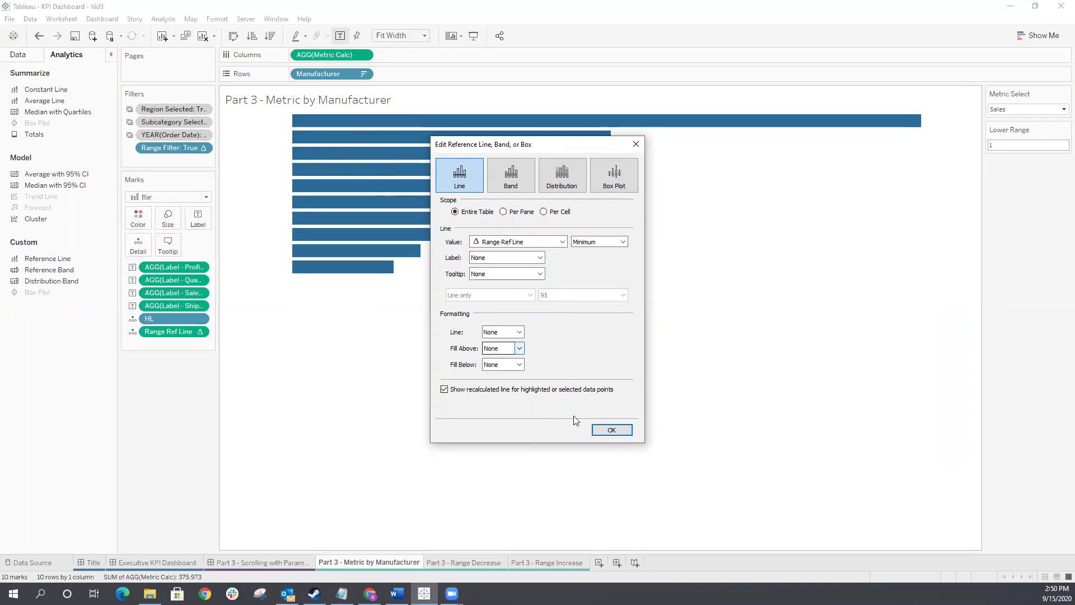
pyautogui.click(611, 431)
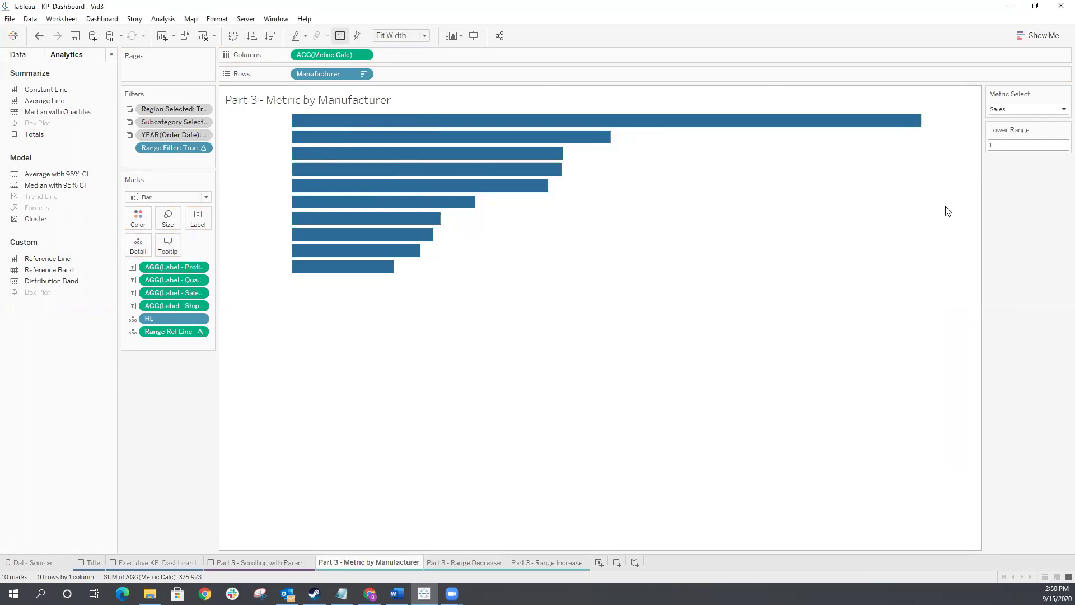
pyautogui.click(922, 202)
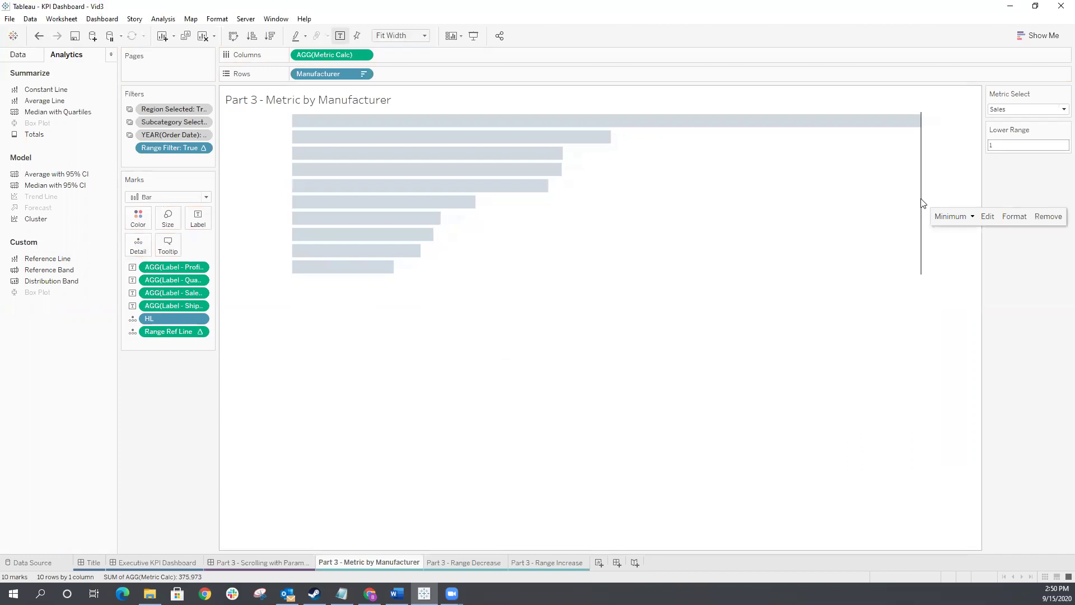
pyautogui.click(923, 202)
# Step: Test the chart's axis scaling by setting Lower Range to 11 and 21, and return it to 1
pyautogui.click(1009, 146)
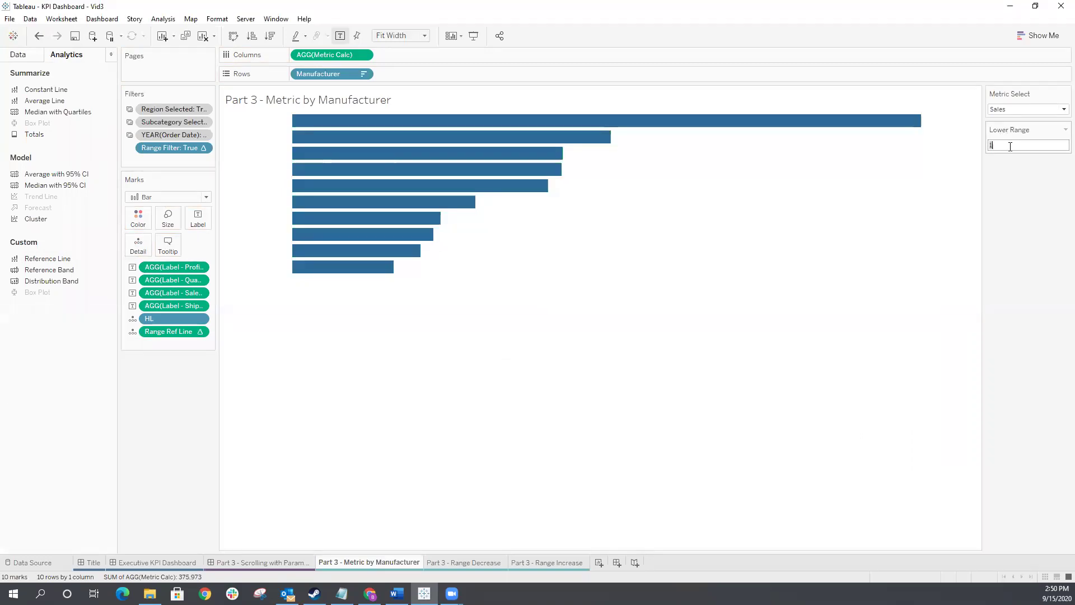
pyautogui.write('11')
pyautogui.press('Return')
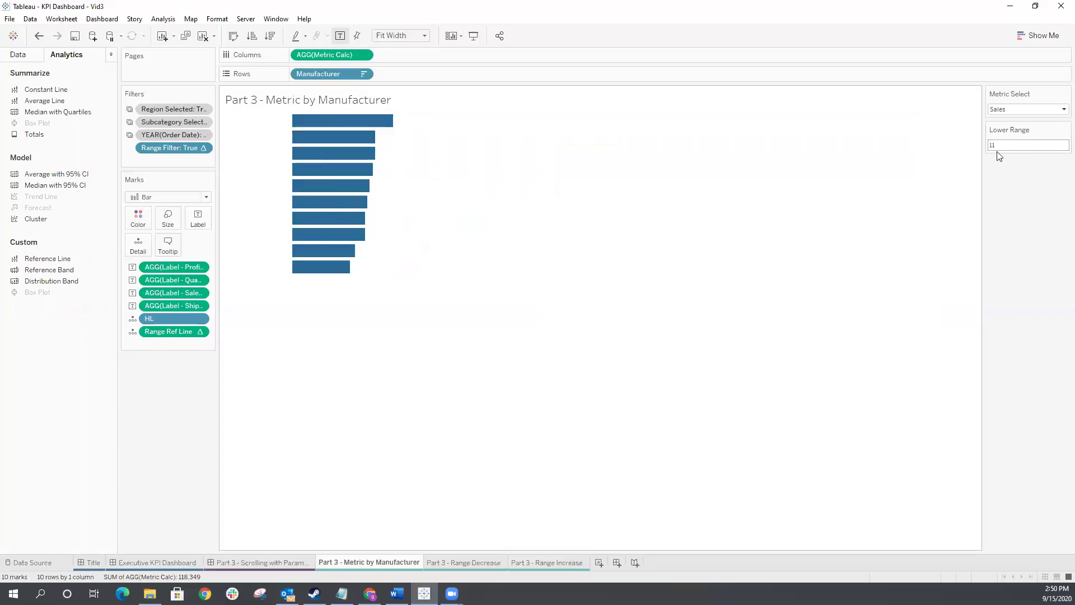
pyautogui.click(1015, 144)
pyautogui.write('21')
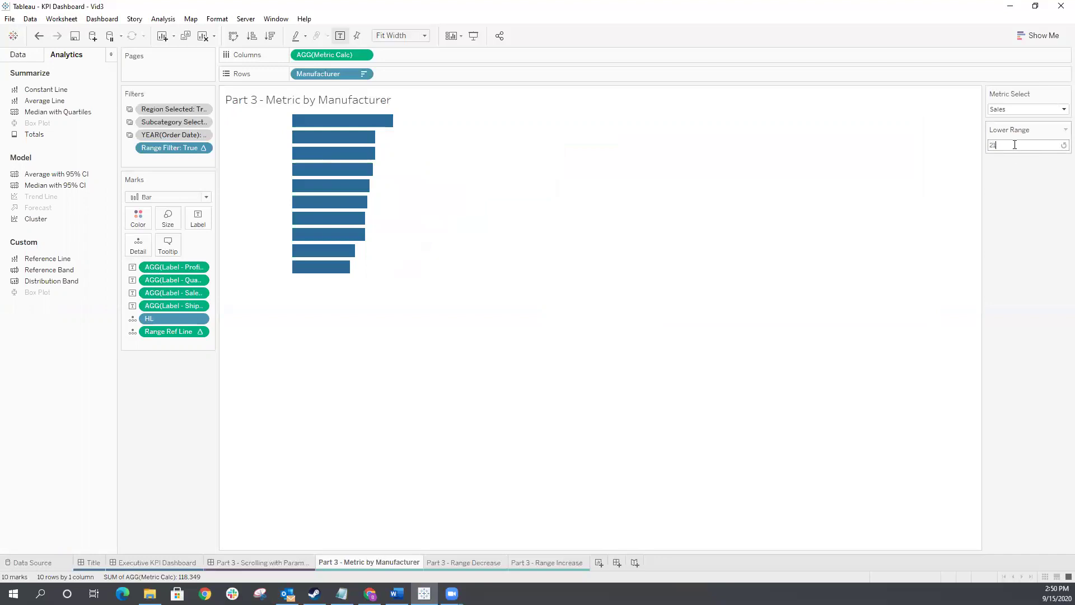
pyautogui.press('Return')
pyautogui.click(1019, 148)
pyautogui.write('1')
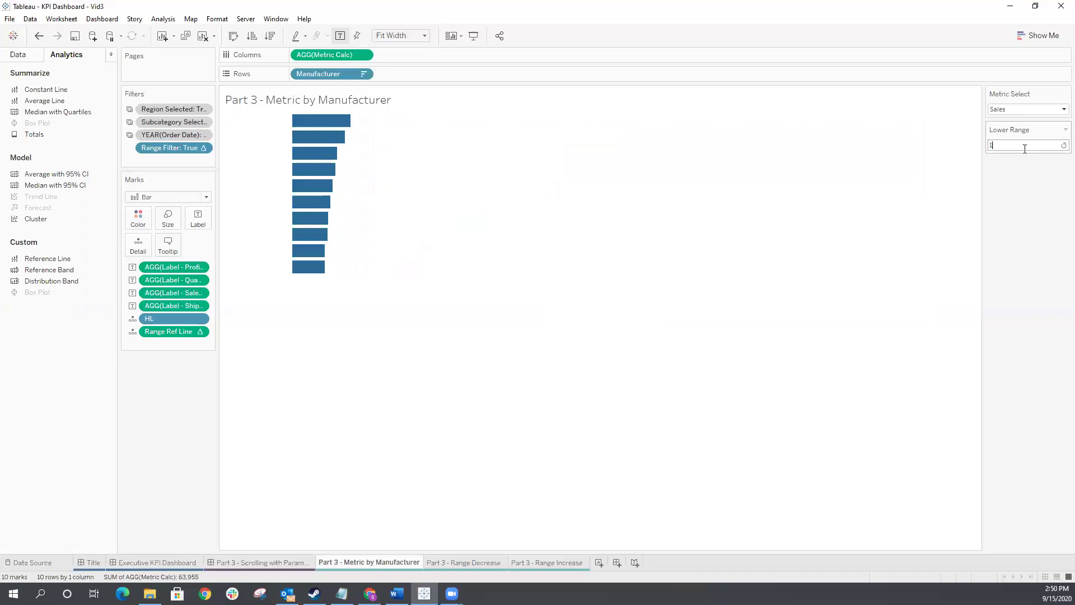
pyautogui.press('Return')
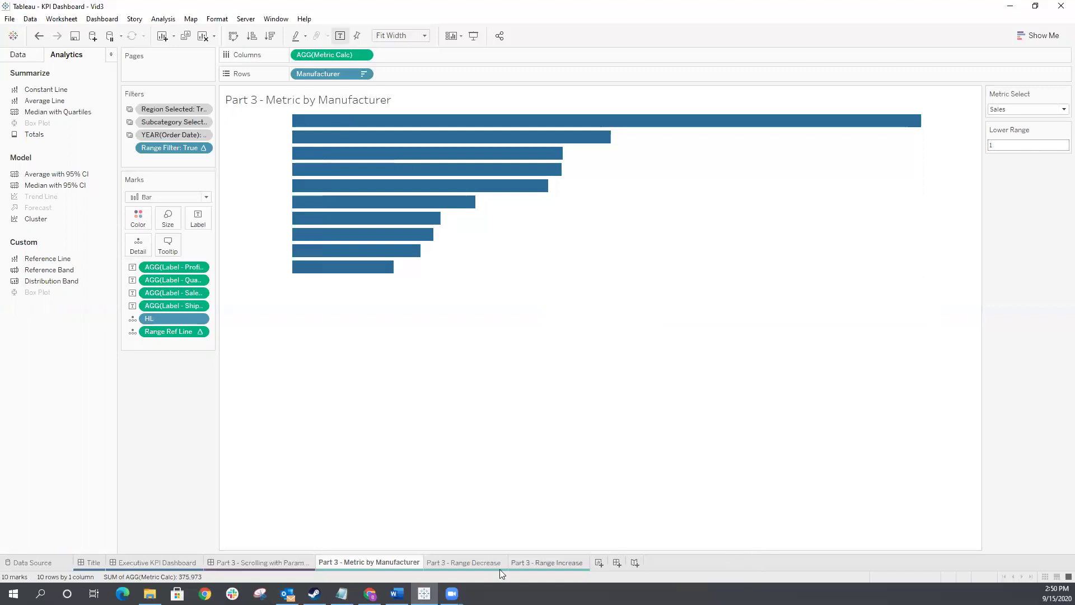
# Step: View the Range Decrease sheet's arrow and try the manufacturer paging arrow on the Executive KPI Dashboard
pyautogui.click(466, 562)
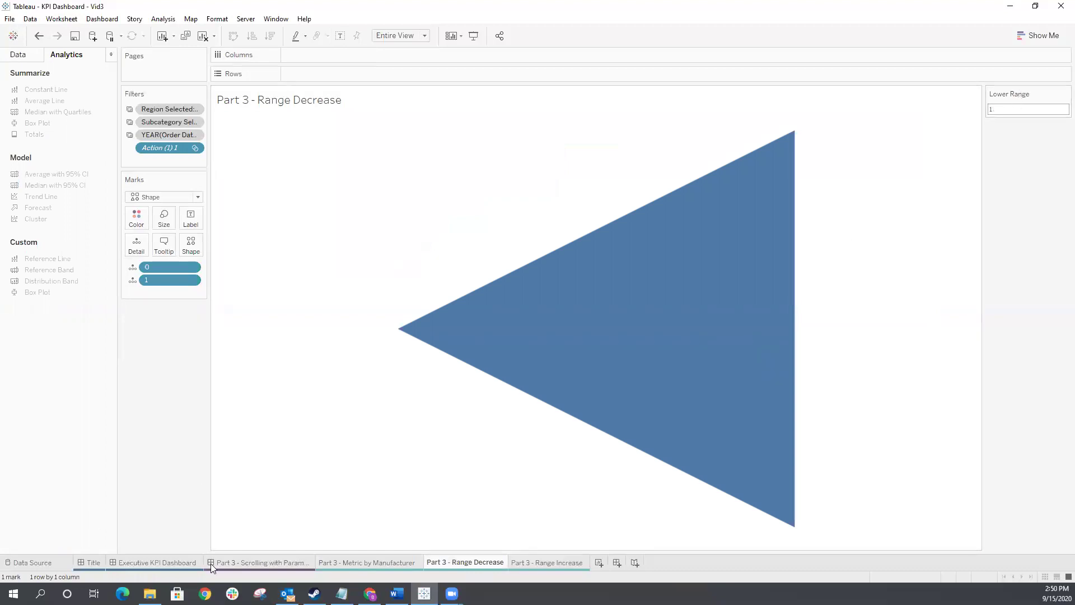
pyautogui.click(177, 561)
pyautogui.click(880, 535)
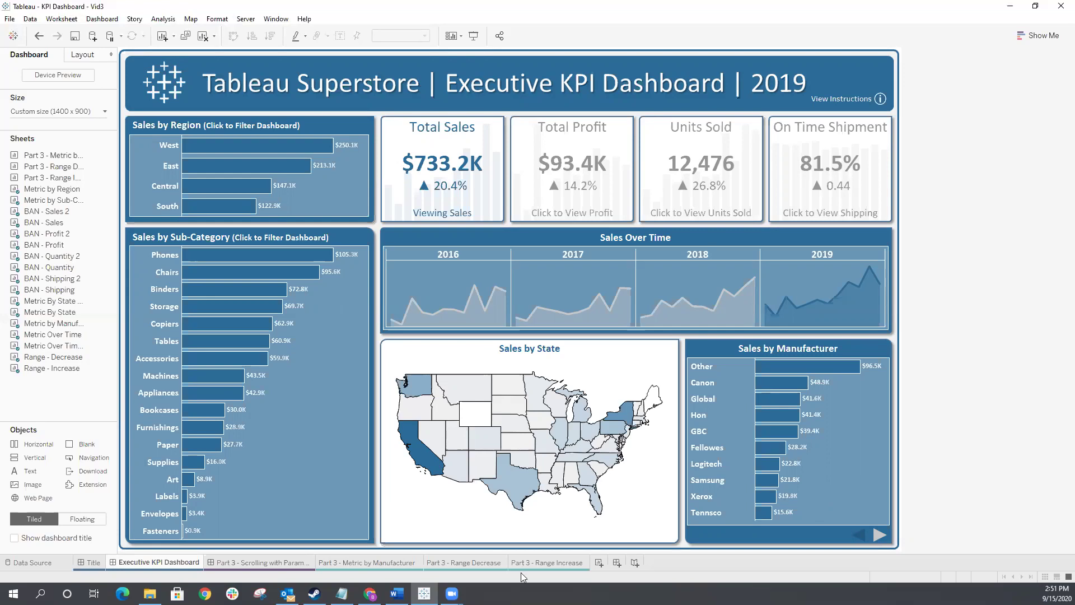
# Step: Review the Lower Range Limit formula and color the arrow on the Range Decrease sheet by that field
pyautogui.click(485, 562)
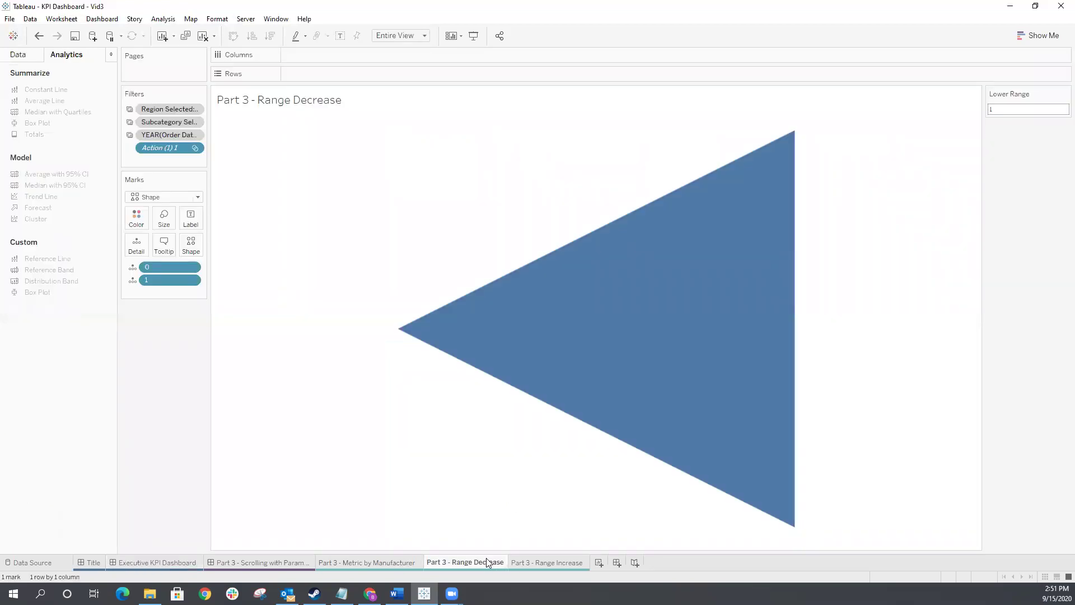
pyautogui.moveTo(491, 559)
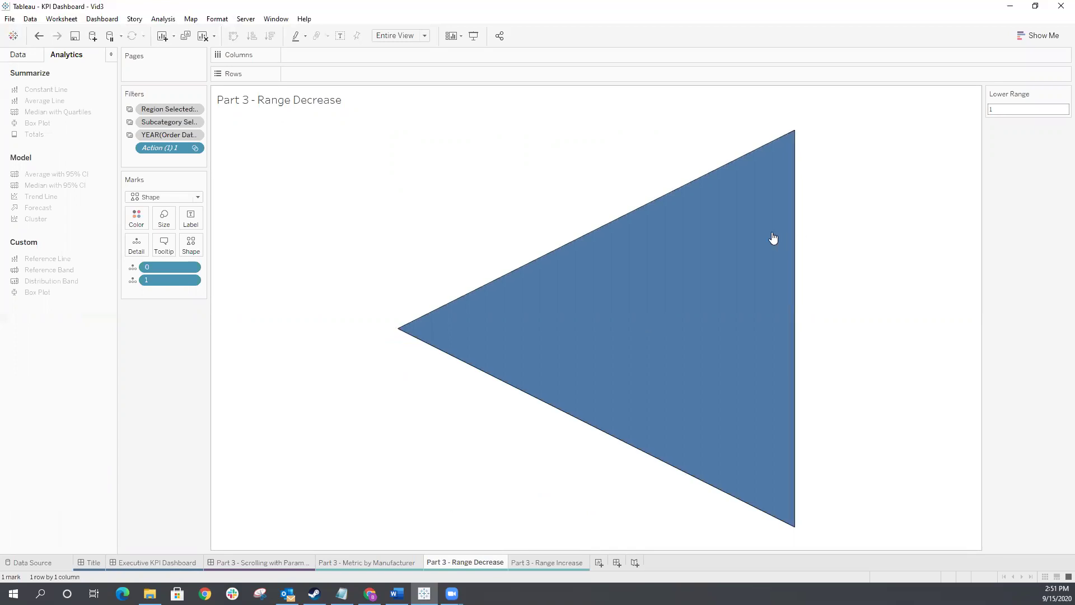
pyautogui.click(18, 56)
pyautogui.click(57, 239)
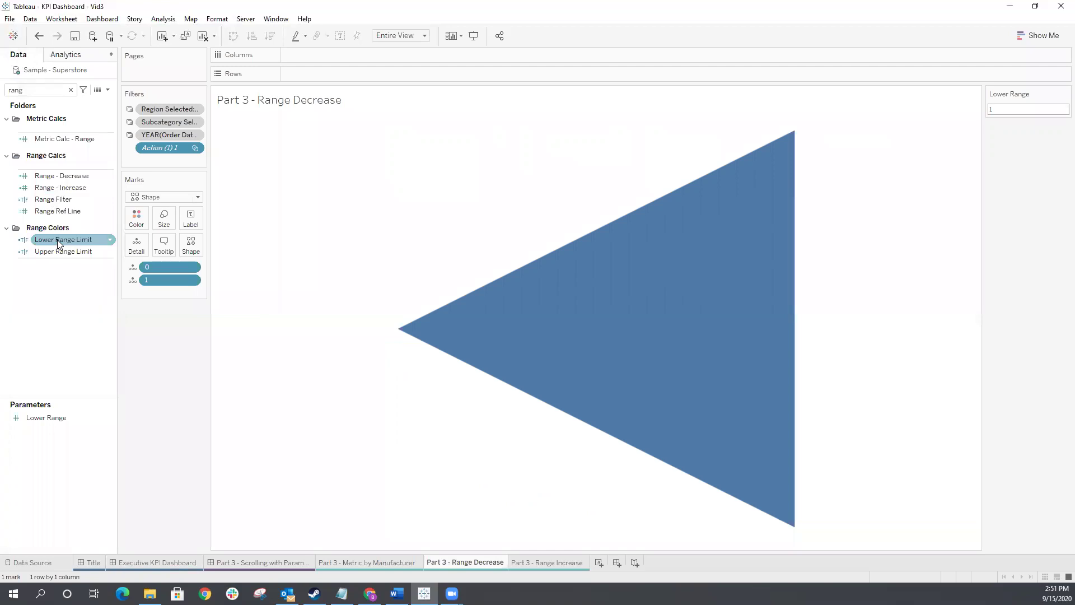
pyautogui.rightClick(57, 240)
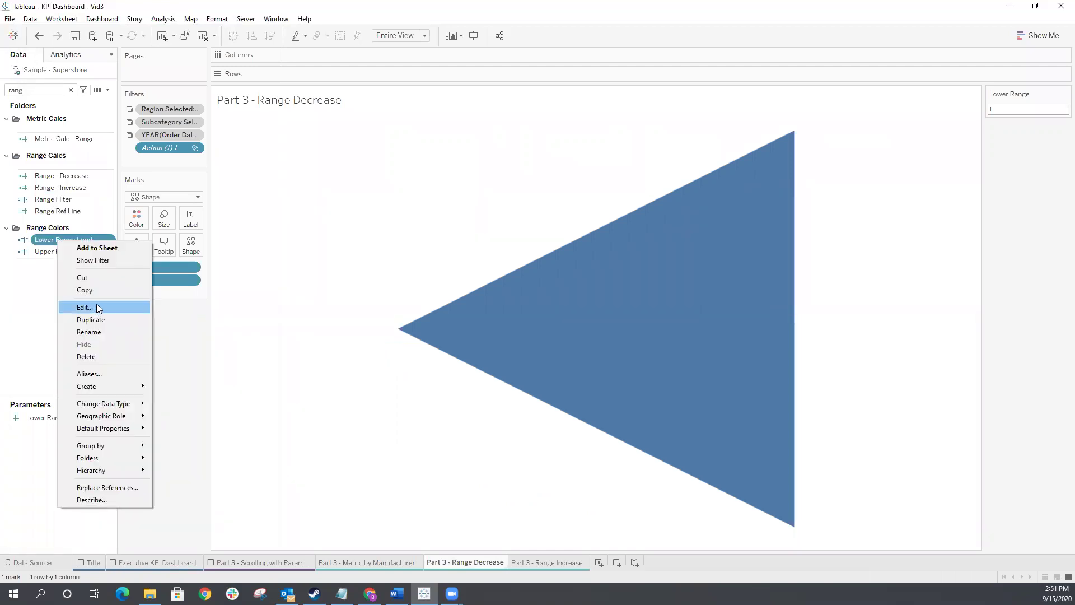
pyautogui.click(85, 307)
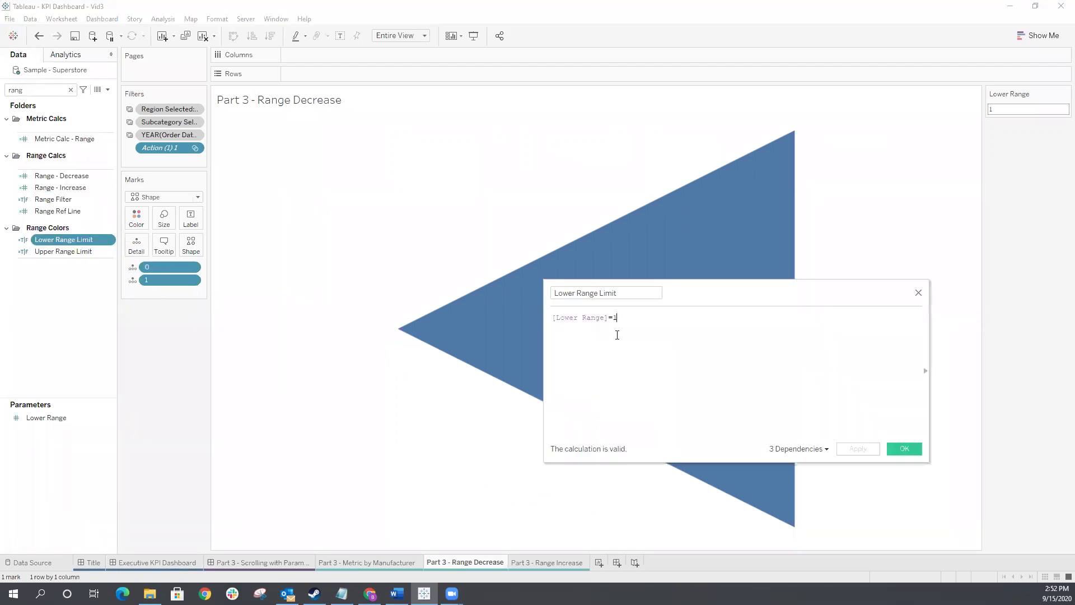
pyautogui.click(919, 294)
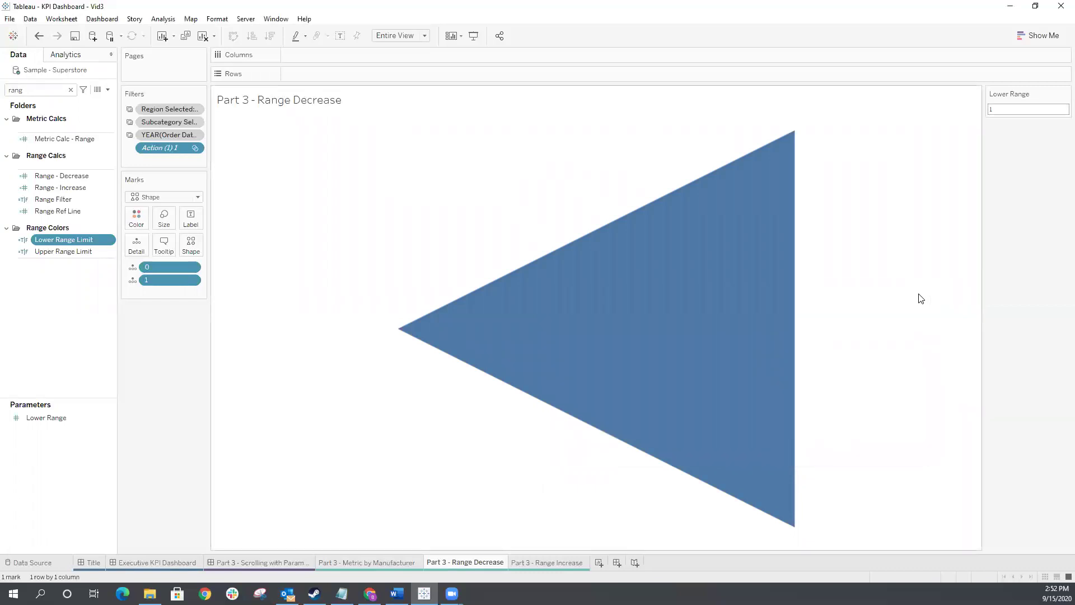
pyautogui.moveTo(59, 237); pyautogui.dragTo(134, 224)
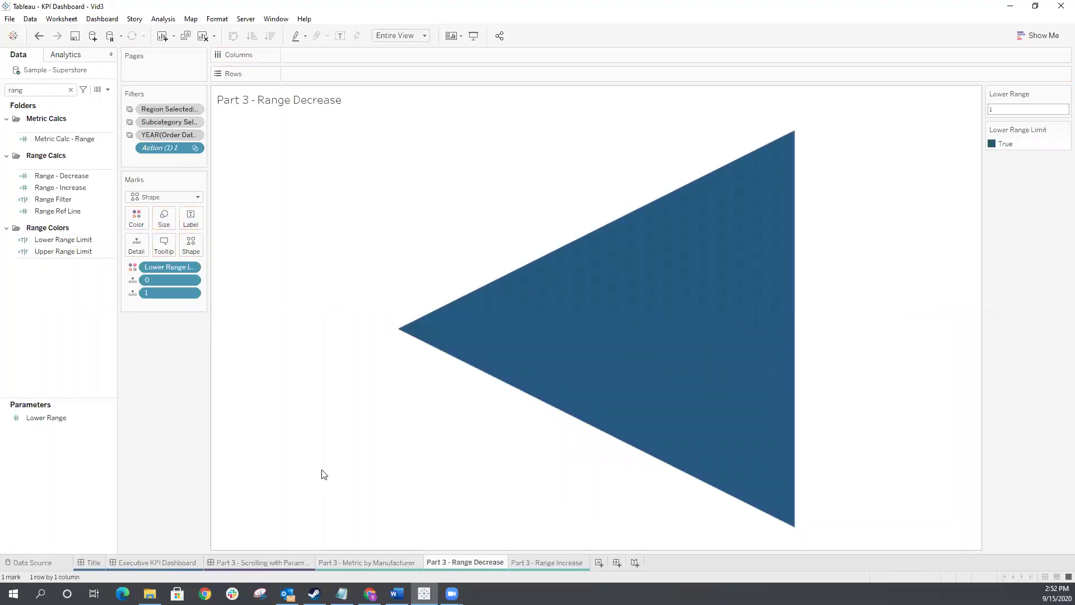
# Step: Page the Executive KPI Dashboard's manufacturer chart forward and back to examine how the arrows change color
pyautogui.click(173, 562)
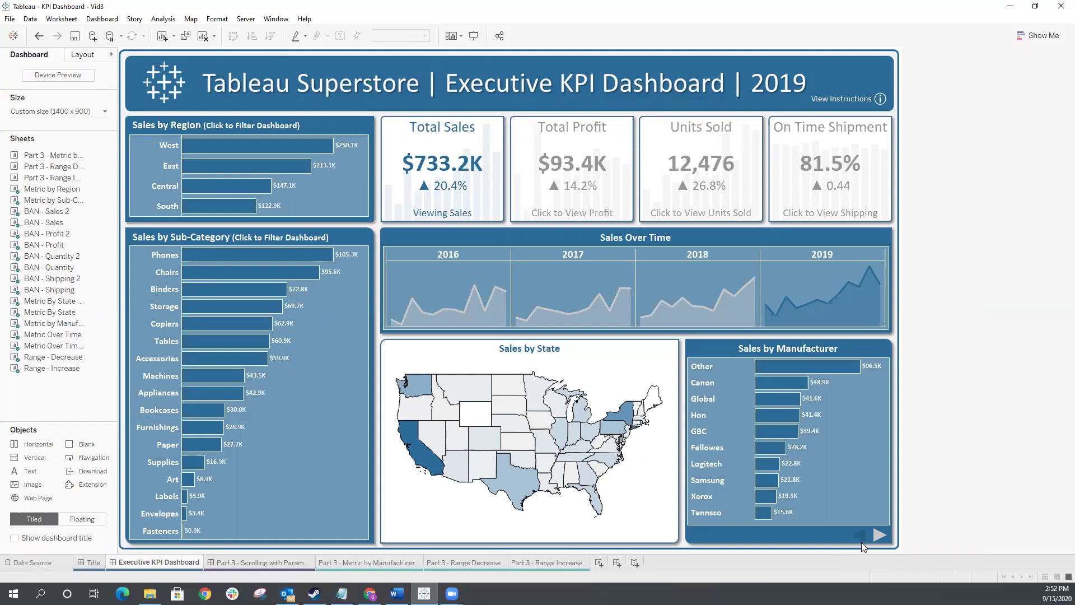
pyautogui.click(879, 535)
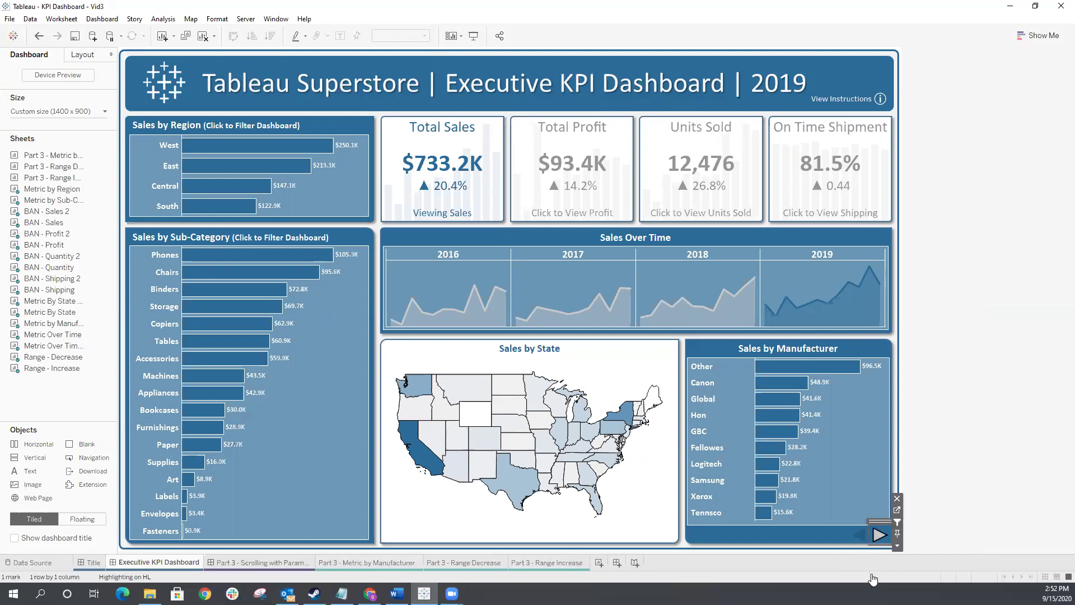
pyautogui.click(859, 537)
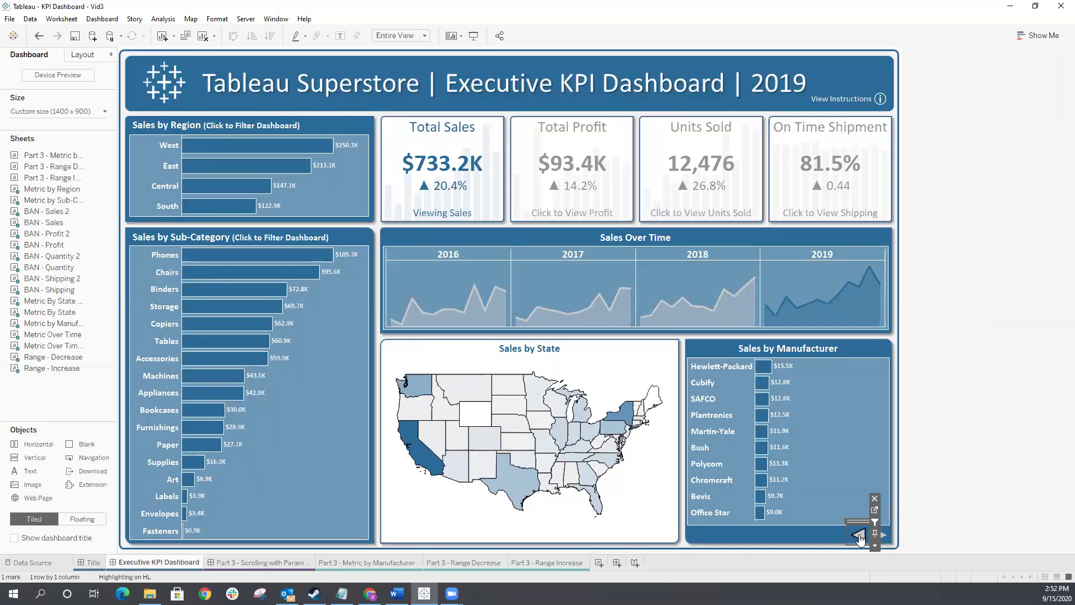
pyautogui.click(932, 501)
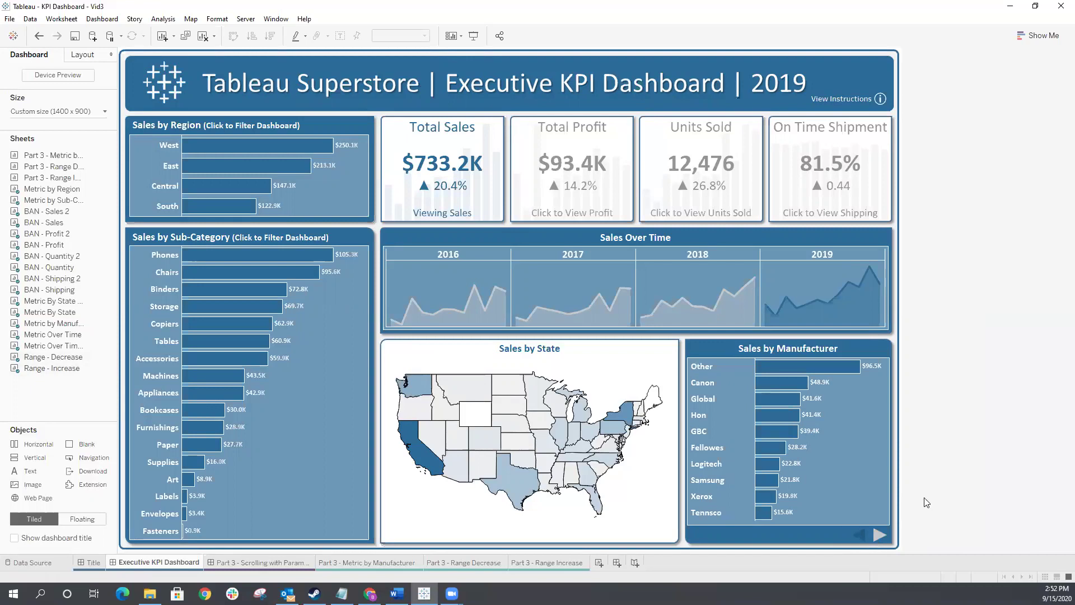
# Step: Review the Range - Decrease formula and add the field, unaggregated, to the mark detail of the Range Decrease sheet
pyautogui.click(474, 563)
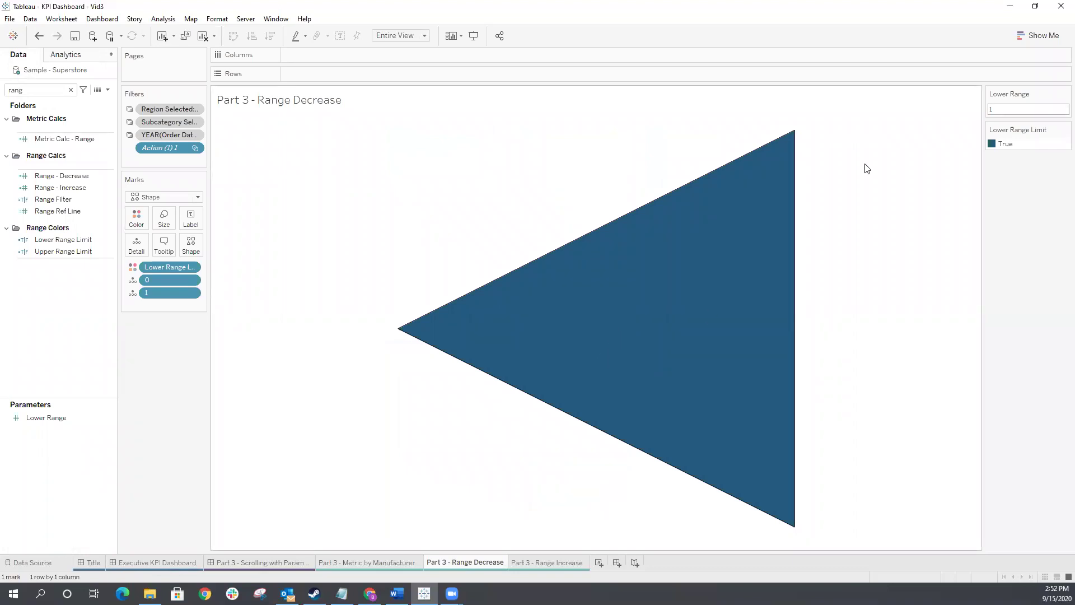
pyautogui.click(990, 108)
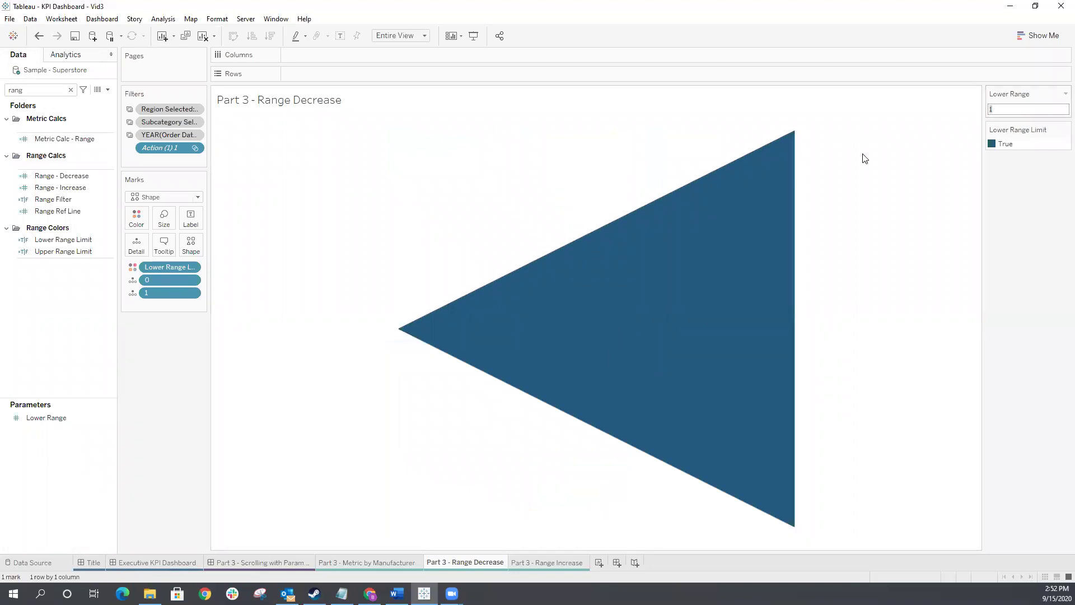
pyautogui.rightClick(71, 176)
pyautogui.click(93, 244)
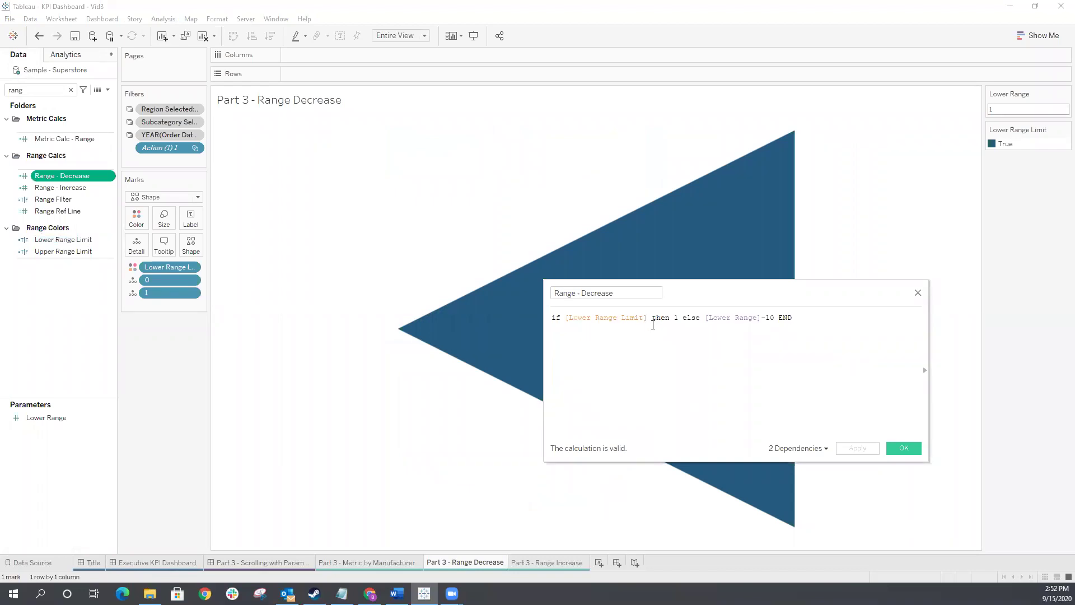
pyautogui.click(677, 319)
pyautogui.click(903, 448)
pyautogui.moveTo(70, 176); pyautogui.dragTo(430, 257)
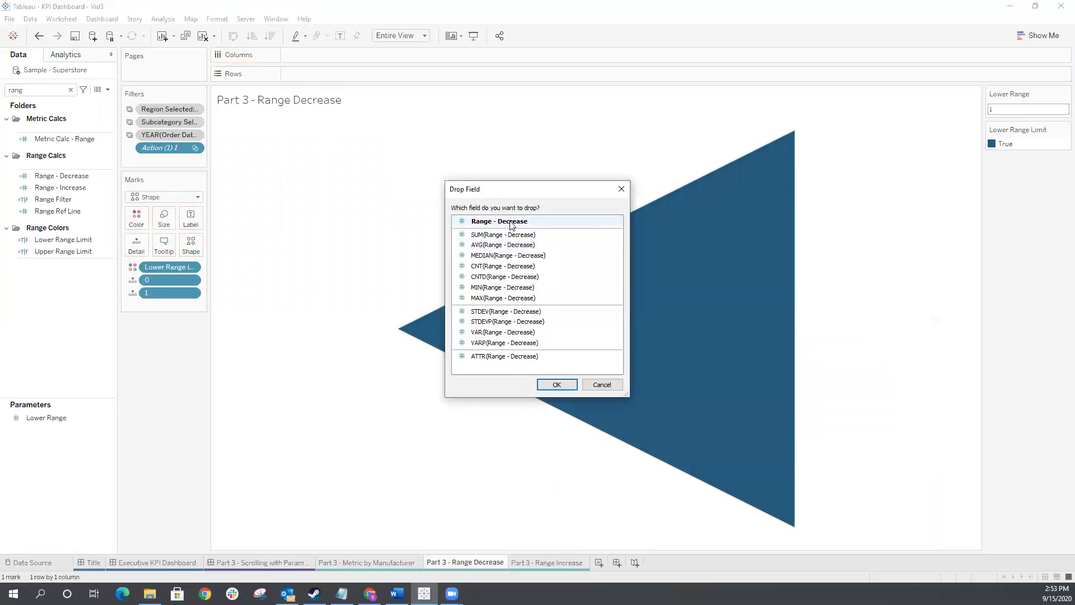
pyautogui.click(560, 384)
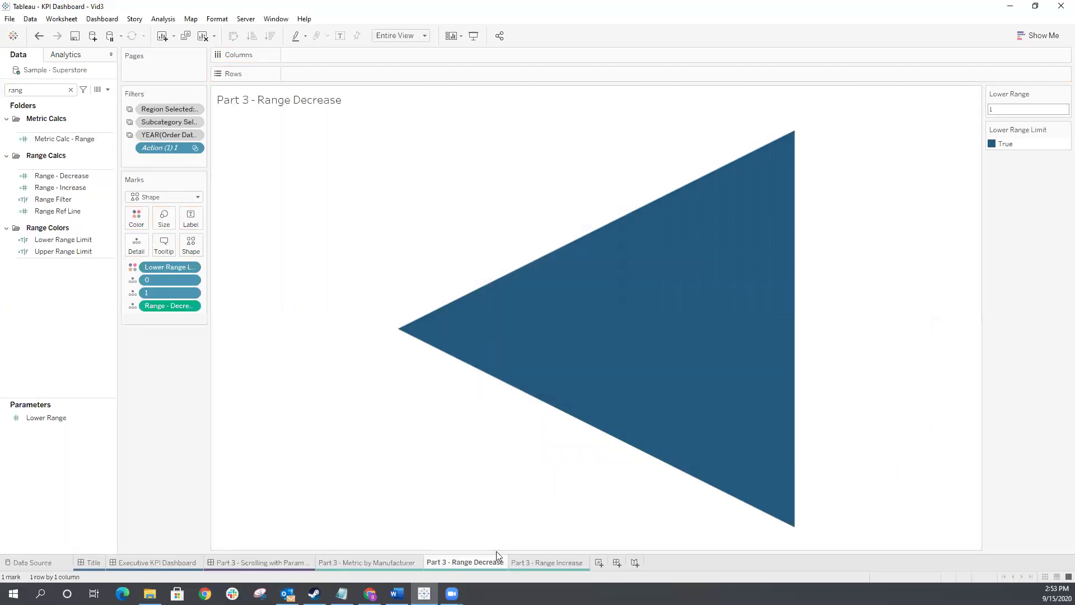
# Step: Review the Upper Range Limit formula and color the arrow on the Range Increase sheet by that field
pyautogui.click(537, 561)
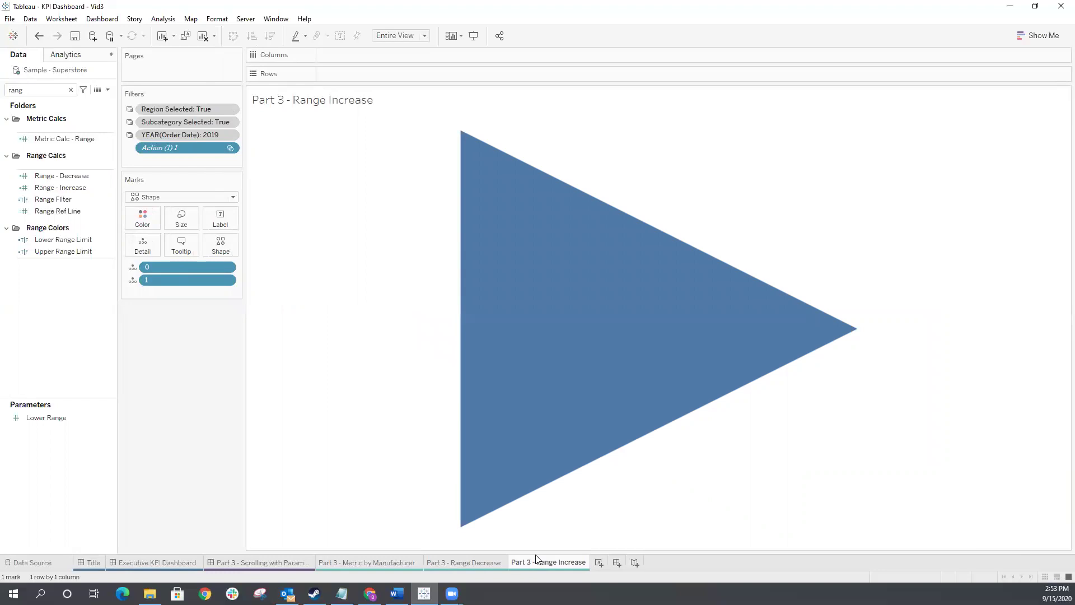
pyautogui.hotkey('alt', 'Tab')
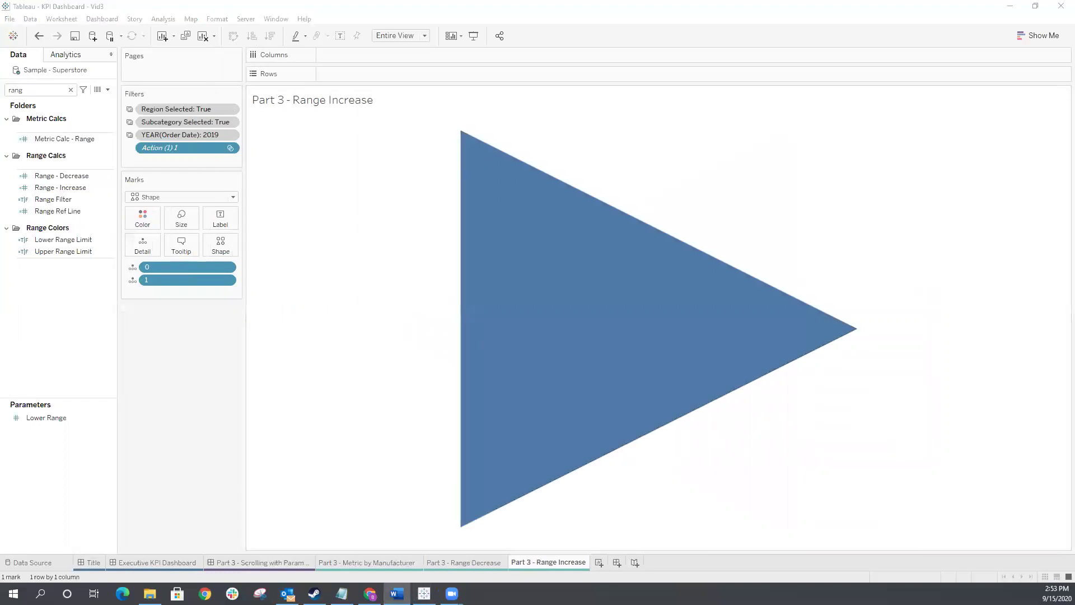
pyautogui.click(710, 137)
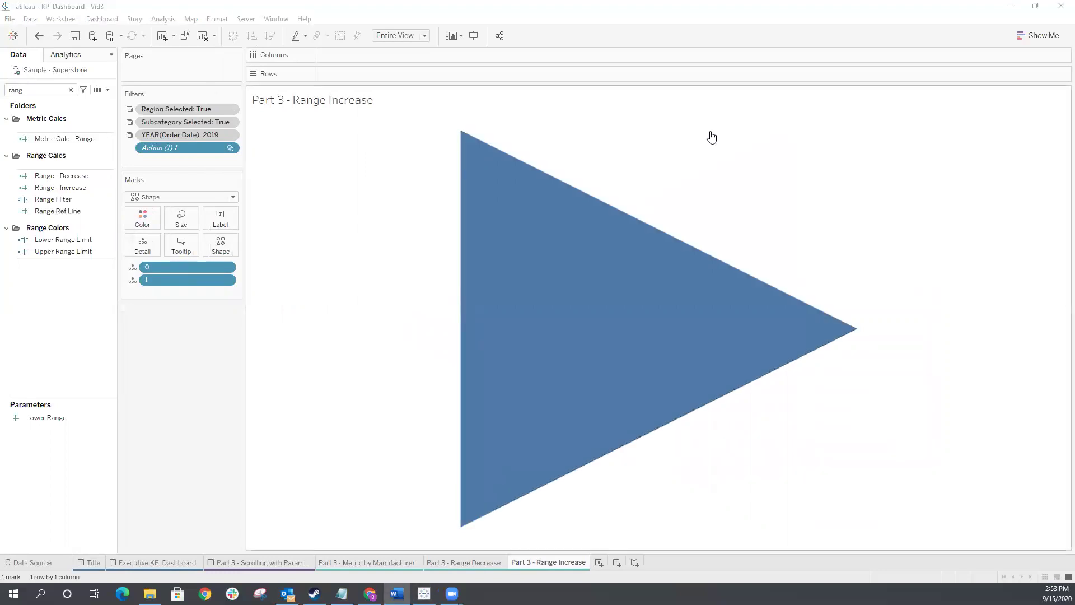
pyautogui.rightClick(58, 251)
pyautogui.click(93, 318)
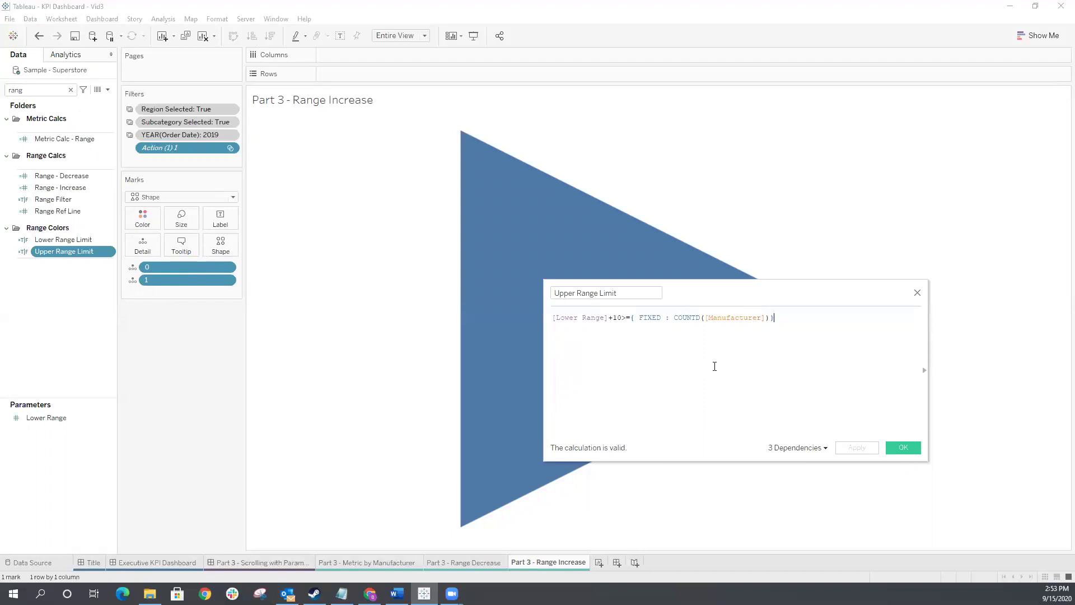
pyautogui.click(917, 293)
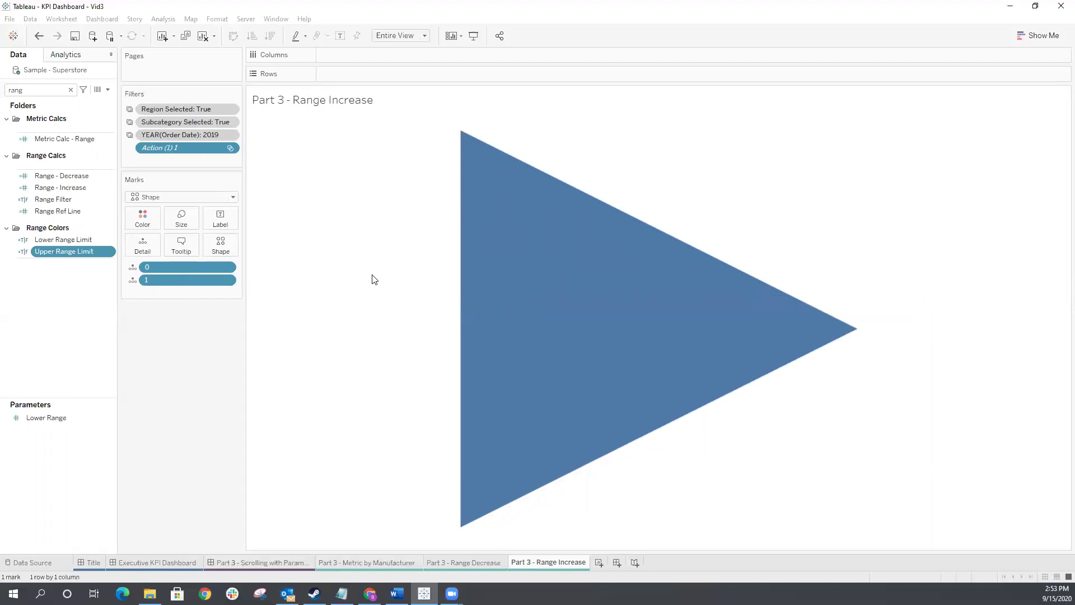
pyautogui.moveTo(122, 243); pyautogui.dragTo(142, 217)
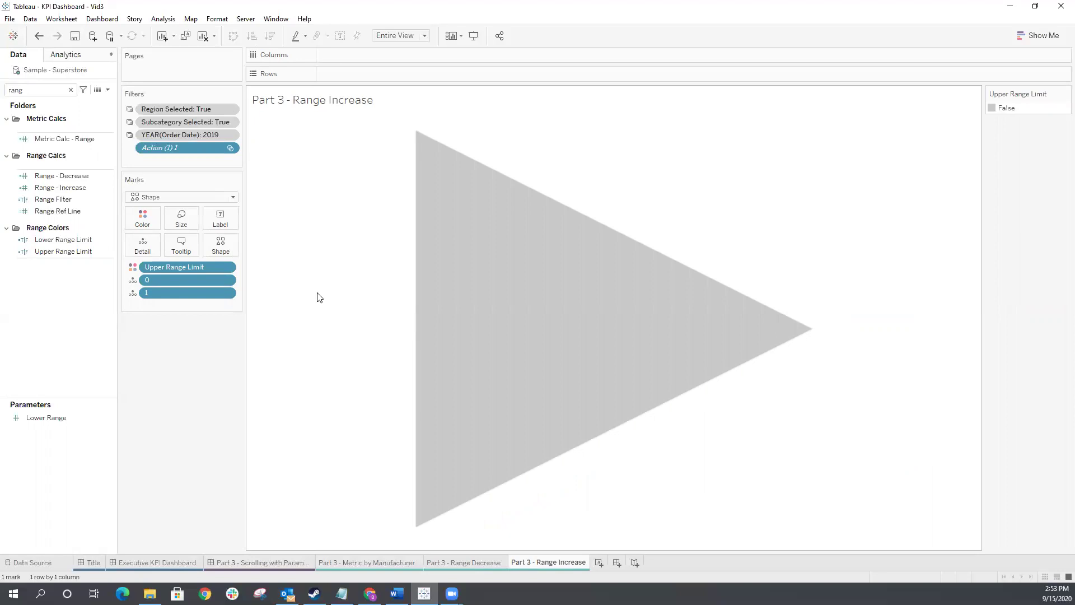
# Step: Review the Range - Increase formula and add the field, unaggregated, to the mark detail of the Range Increase sheet
pyautogui.click(57, 188)
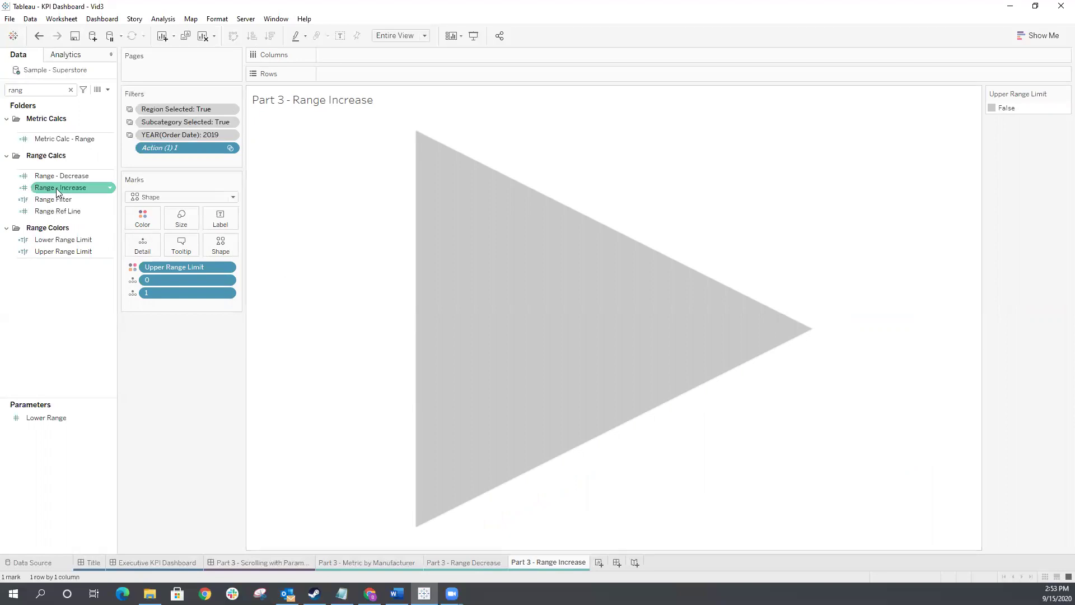
pyautogui.rightClick(56, 188)
pyautogui.click(96, 254)
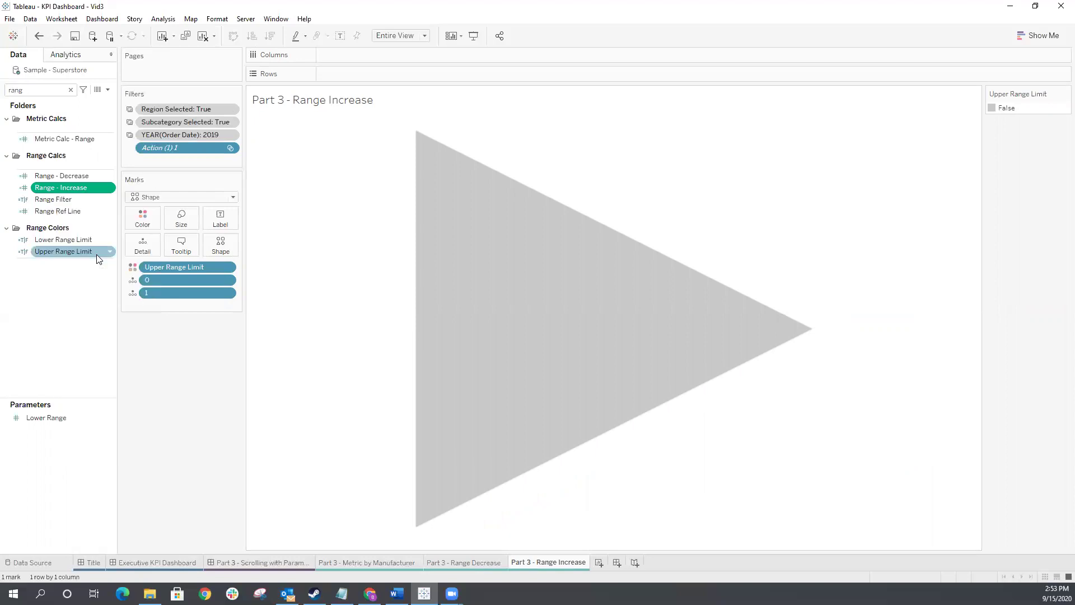
pyautogui.moveTo(739, 288); pyautogui.dragTo(694, 263)
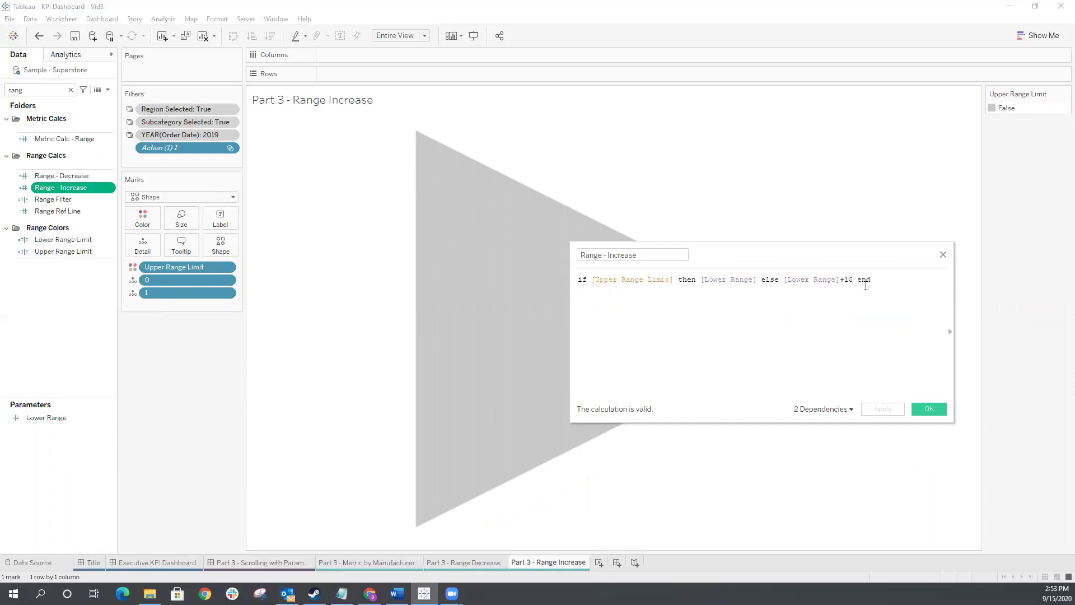
pyautogui.click(929, 409)
pyautogui.moveTo(61, 187); pyautogui.dragTo(233, 239)
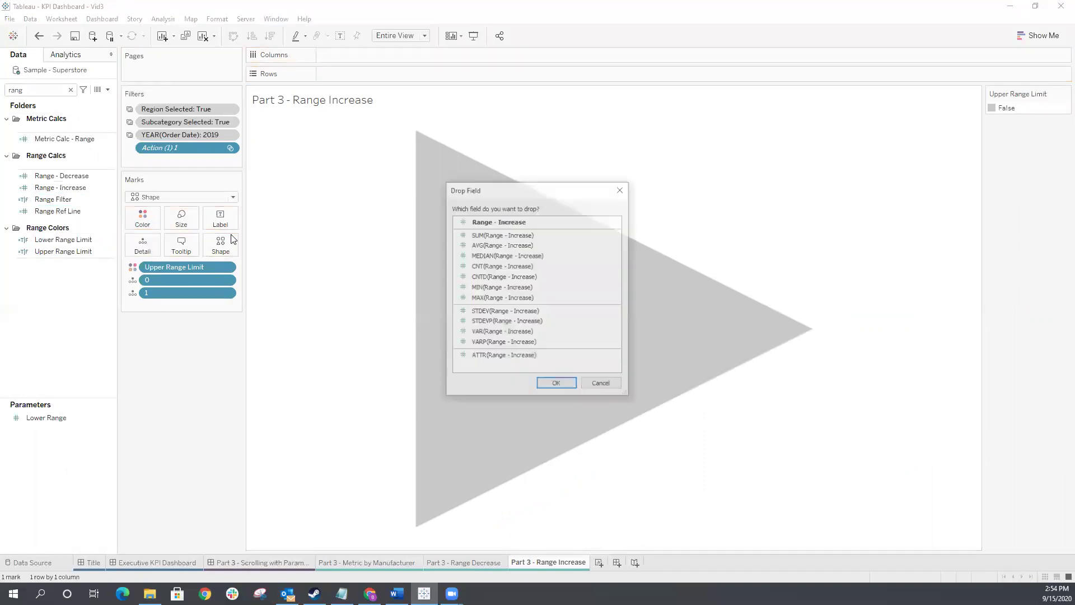
pyautogui.click(559, 382)
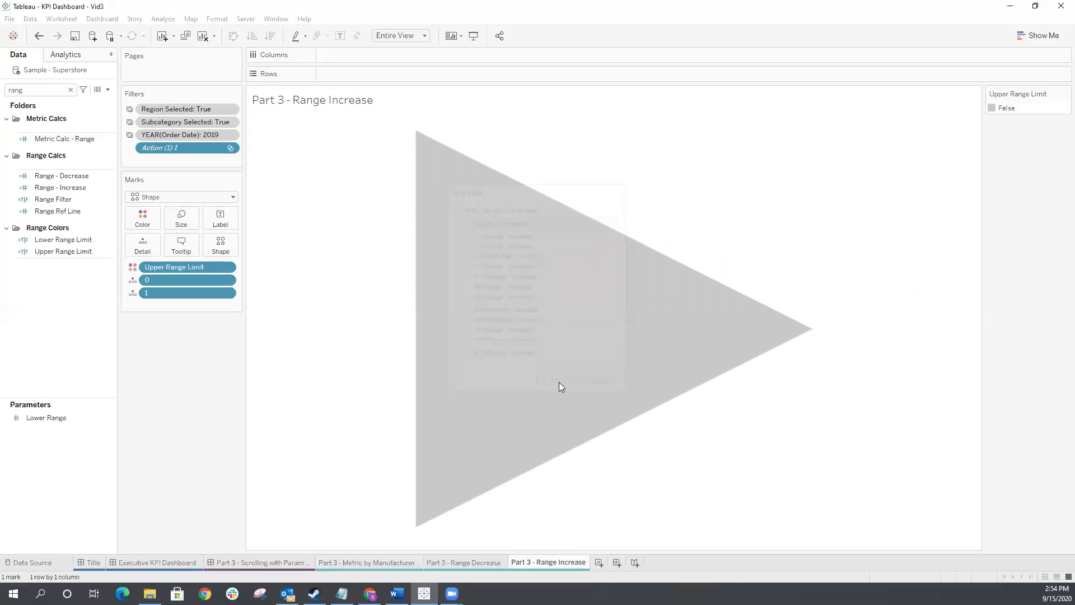
# Step: Add a floating horizontal container to the Part 3 - Scrolling with Parameter dashboard and place the Range Decrease and Range Increase sheets side by side in it
pyautogui.click(262, 562)
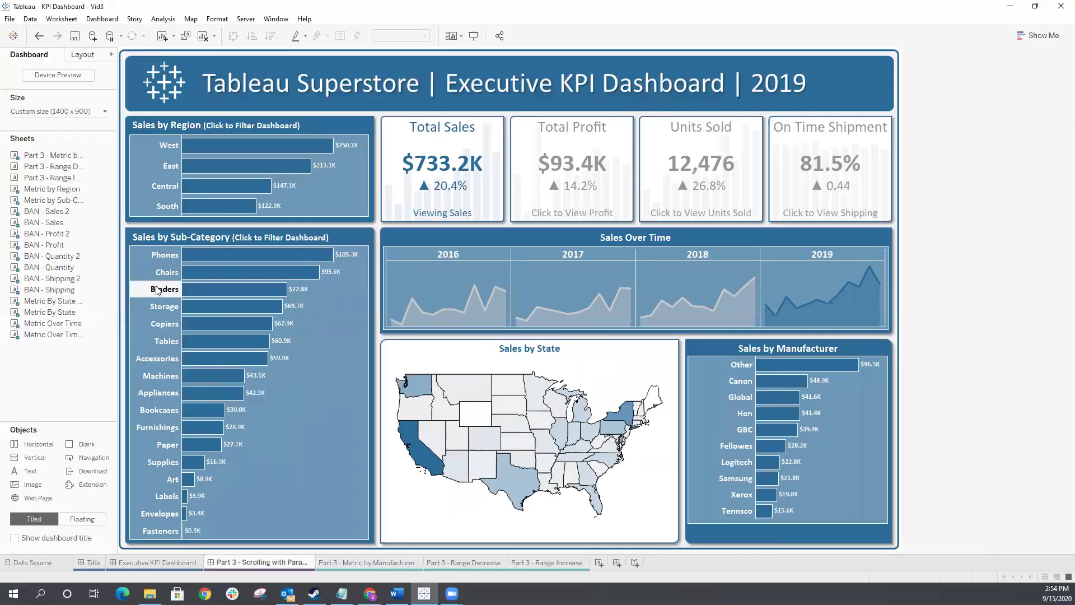
pyautogui.click(87, 520)
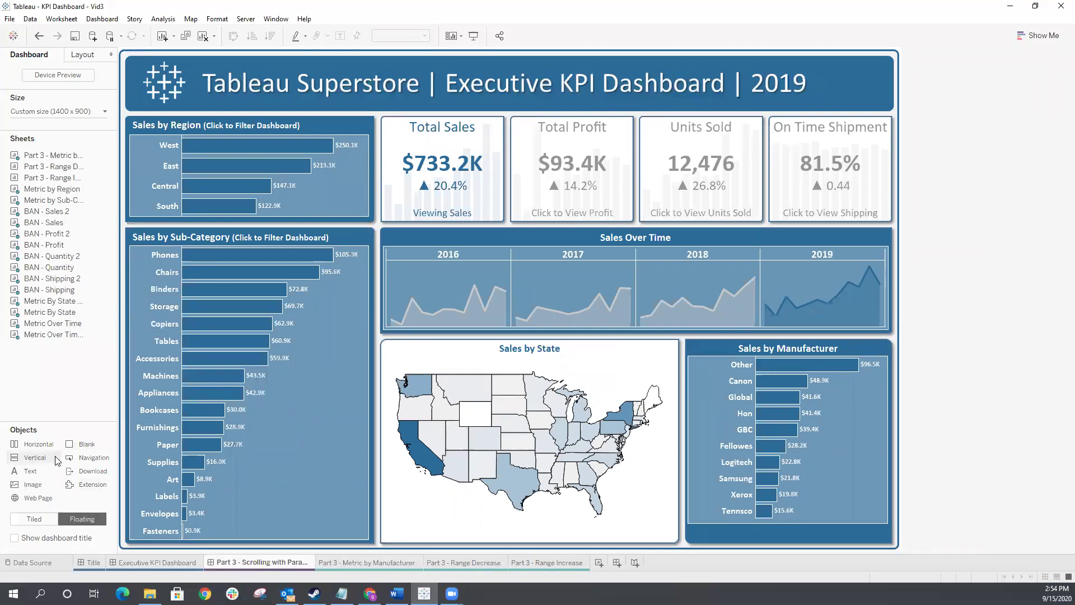
pyautogui.moveTo(34, 444); pyautogui.dragTo(550, 295)
pyautogui.moveTo(95, 182); pyautogui.dragTo(559, 307)
pyautogui.moveTo(48, 178); pyautogui.dragTo(616, 319)
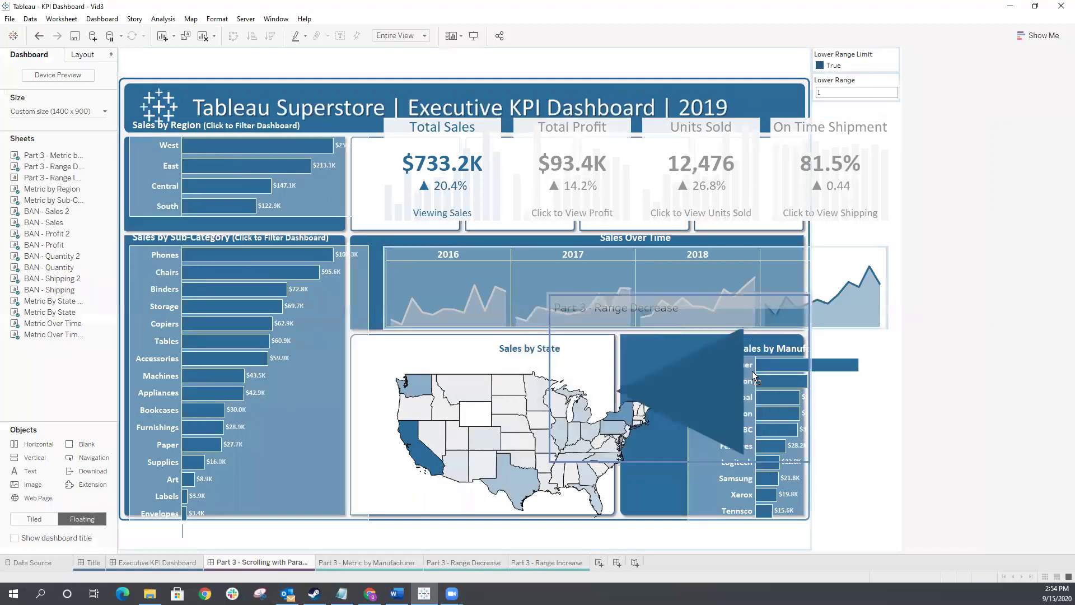
pyautogui.moveTo(767, 390); pyautogui.dragTo(768, 391)
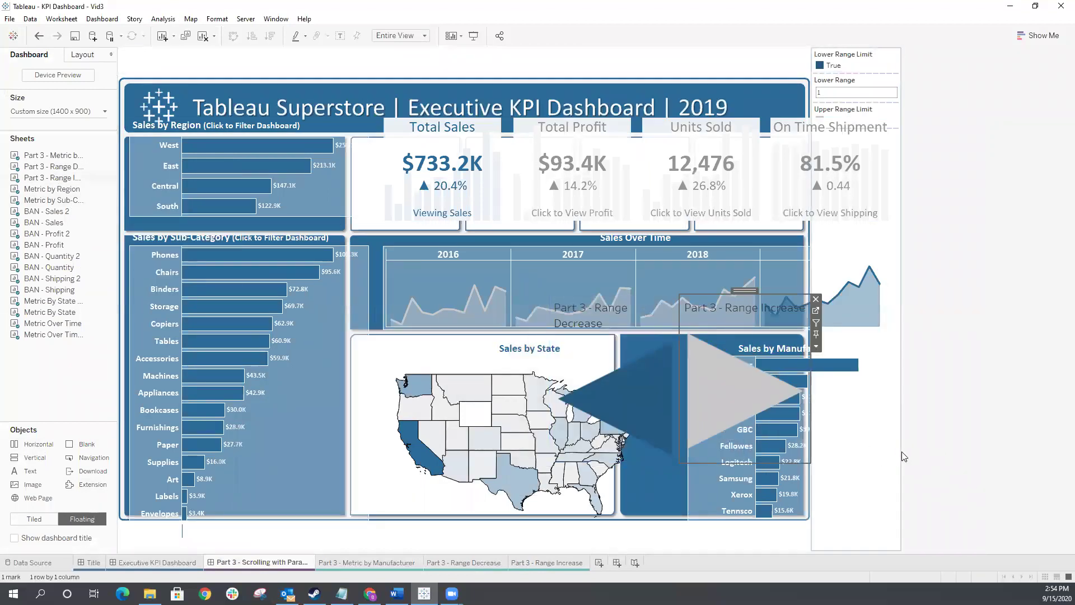
# Step: Delete the layout container holding the range limit legends and the Lower Range parameter control, including its contents
pyautogui.click(900, 125)
pyautogui.click(905, 53)
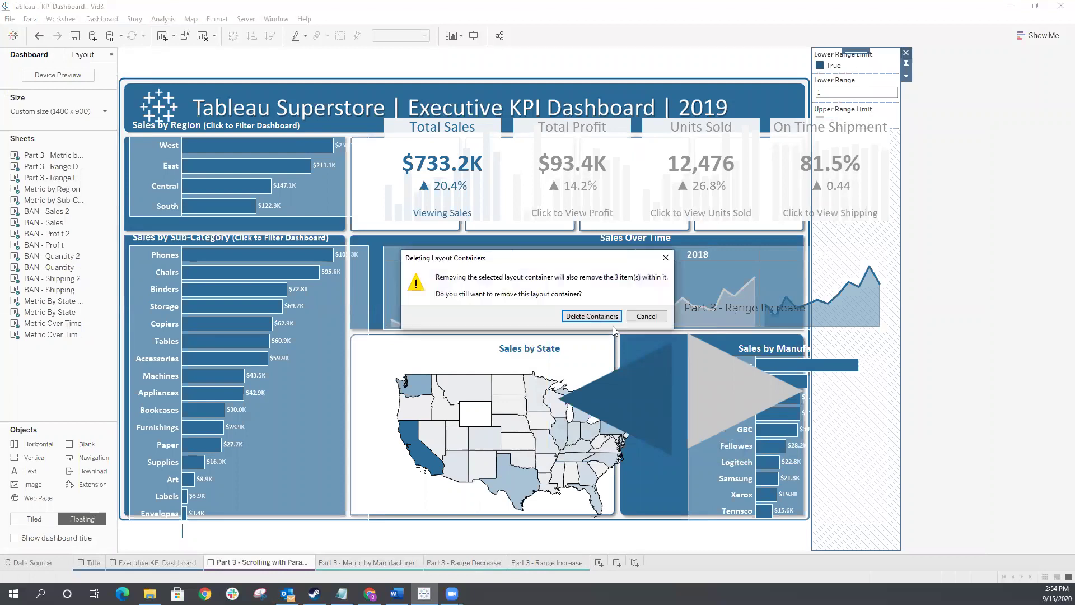
pyautogui.click(592, 317)
# Step: Hide the titles of the Range Decrease and Range Increase sheets on the dashboard
pyautogui.click(609, 308)
pyautogui.rightClick(610, 309)
pyautogui.click(659, 336)
pyautogui.rightClick(728, 310)
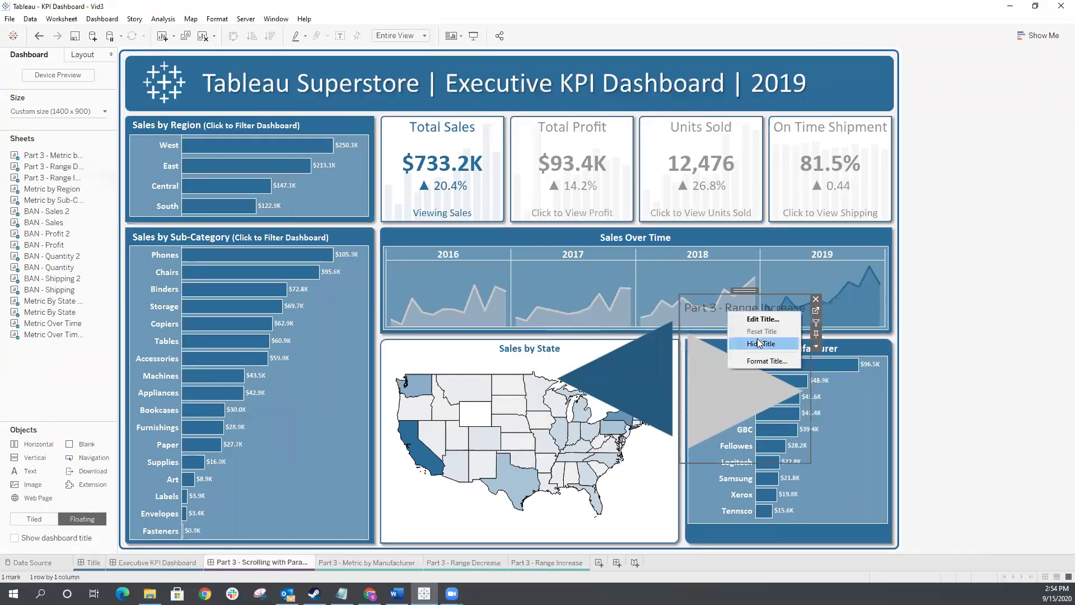
pyautogui.click(760, 343)
# Step: Shrink the horizontal container with both arrows and move it beneath the right end of the Sales by Manufacturer chart
pyautogui.click(816, 347)
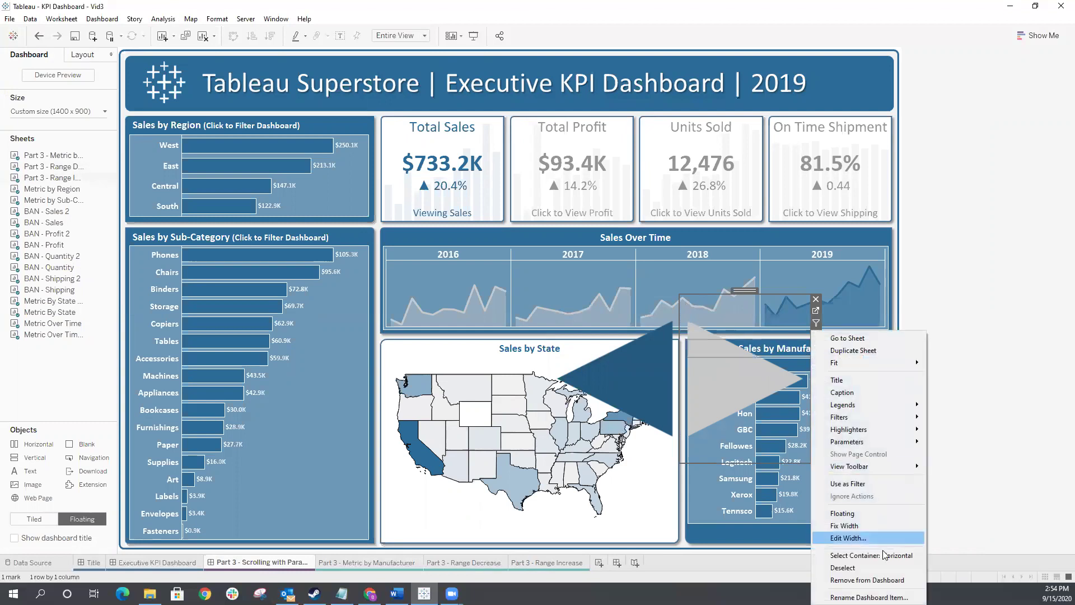
pyautogui.click(851, 555)
pyautogui.moveTo(709, 298); pyautogui.dragTo(697, 446)
pyautogui.moveTo(548, 454)
pyautogui.mouseDown()
pyautogui.moveTo(774, 453)
pyautogui.moveTo(868, 519)
pyautogui.mouseUp()
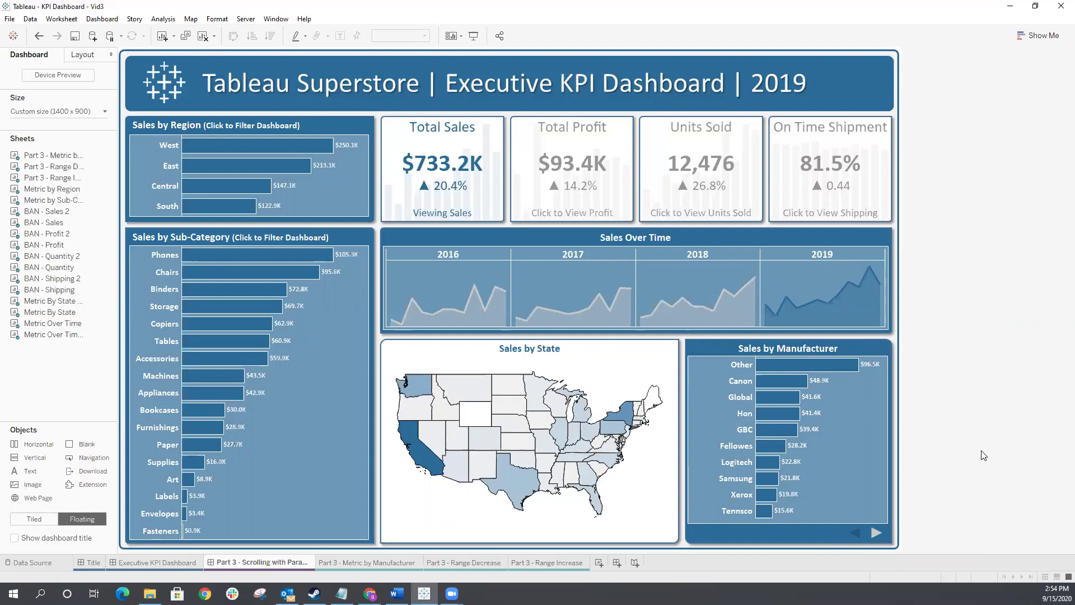
# Step: Add a Change Parameter dashboard action named "Range Decrese"
pyautogui.click(102, 18)
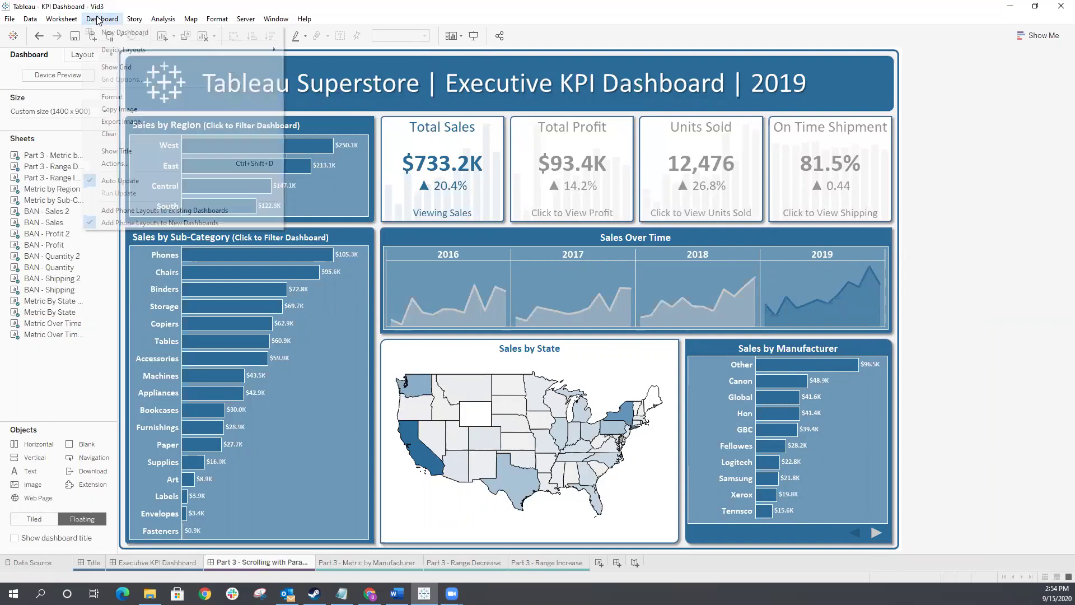
pyautogui.click(115, 164)
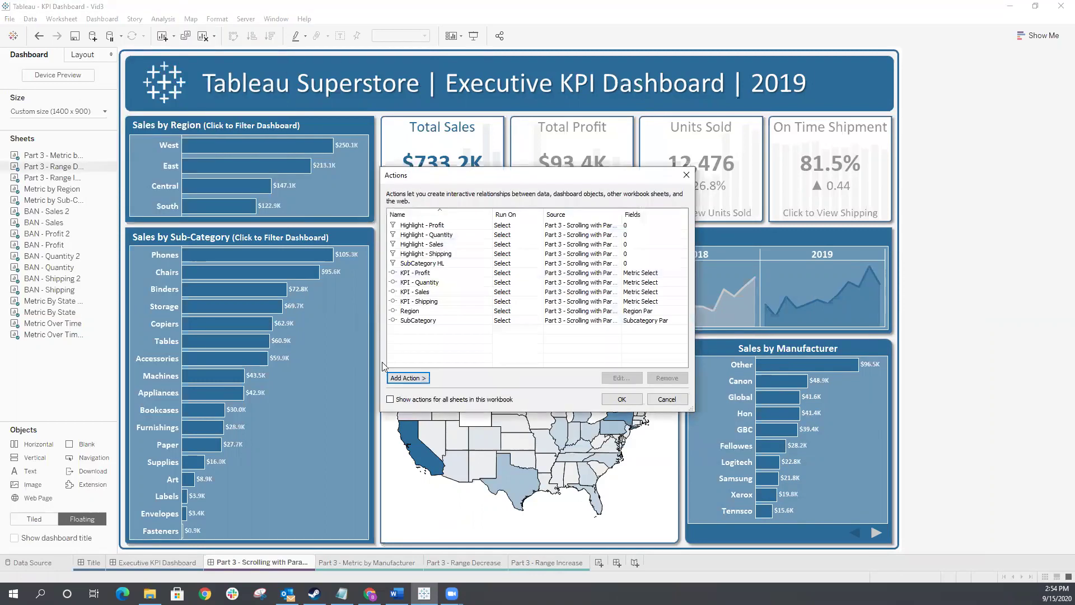
pyautogui.click(416, 378)
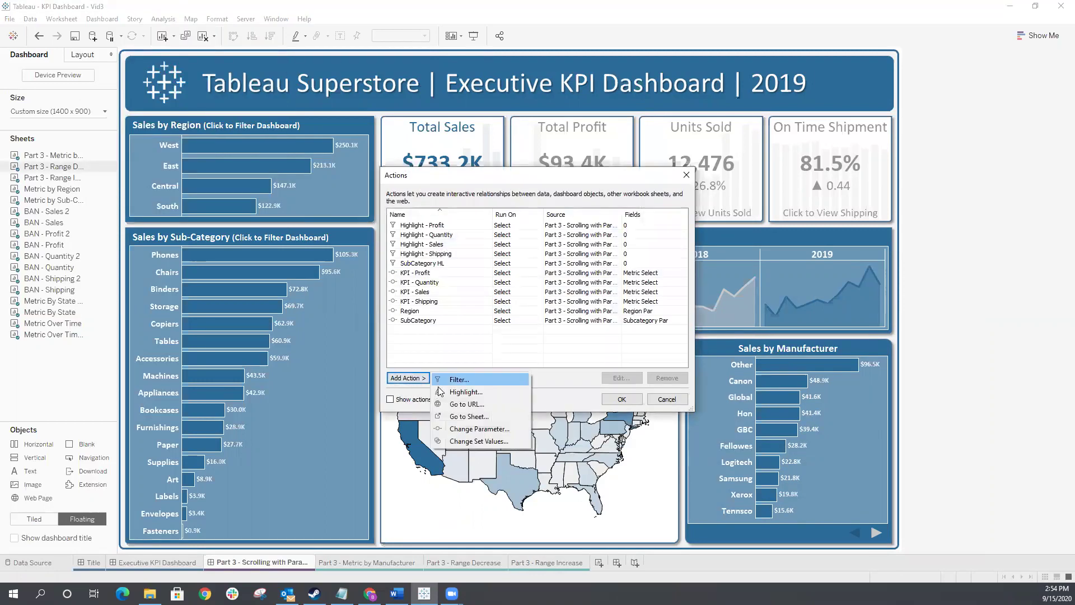
pyautogui.click(469, 430)
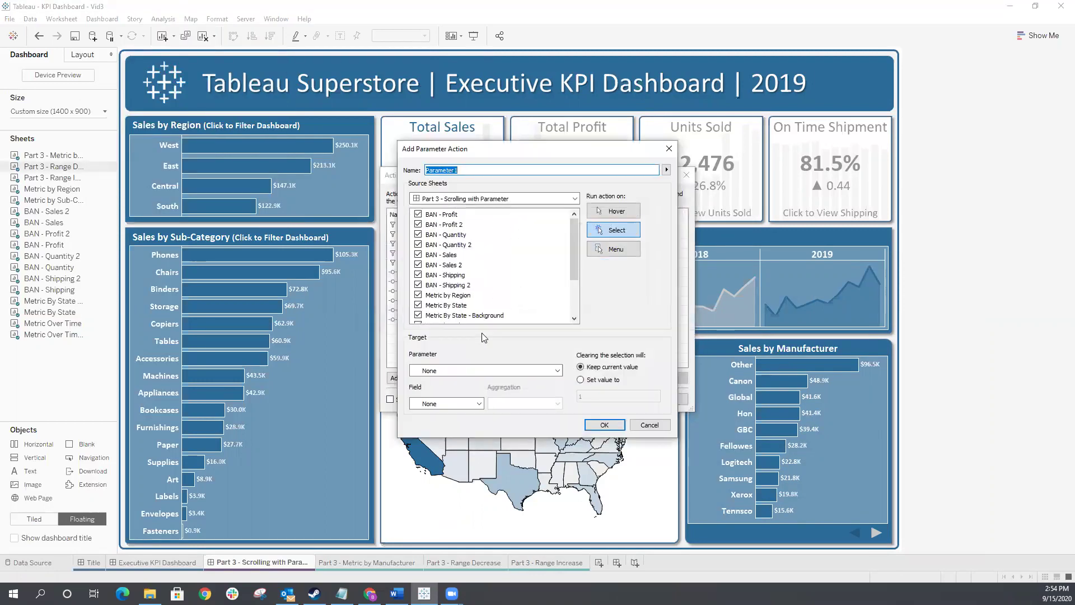
pyautogui.write('Range Decrese')
# Step: Limit the action's source sheets to Part 3 - Range Decrease by deselecting all the others
pyautogui.moveTo(576, 247); pyautogui.dragTo(477, 319)
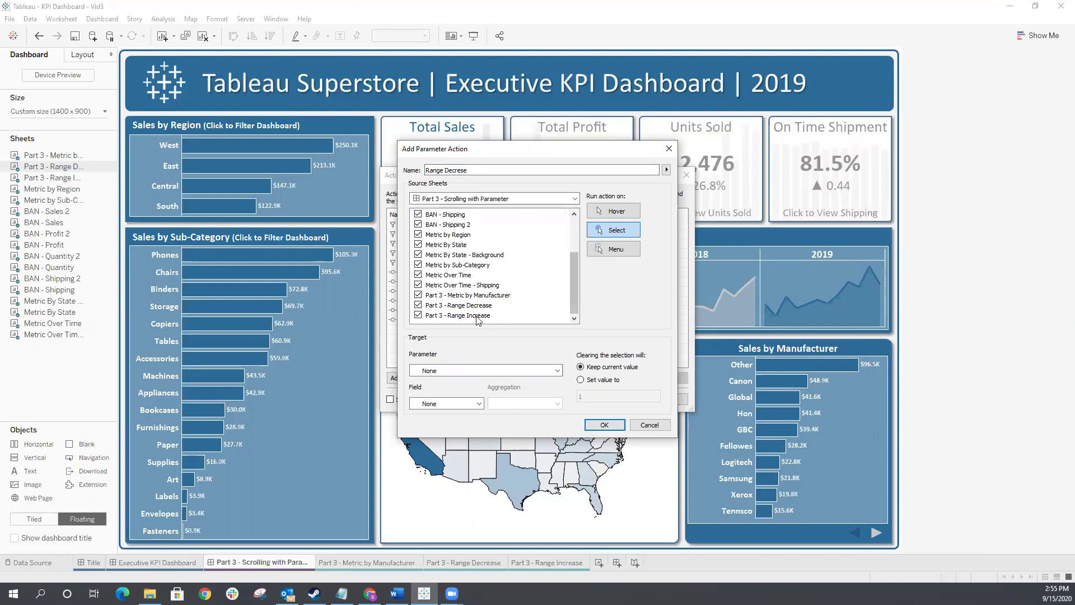
pyautogui.moveTo(572, 284); pyautogui.dragTo(463, 214)
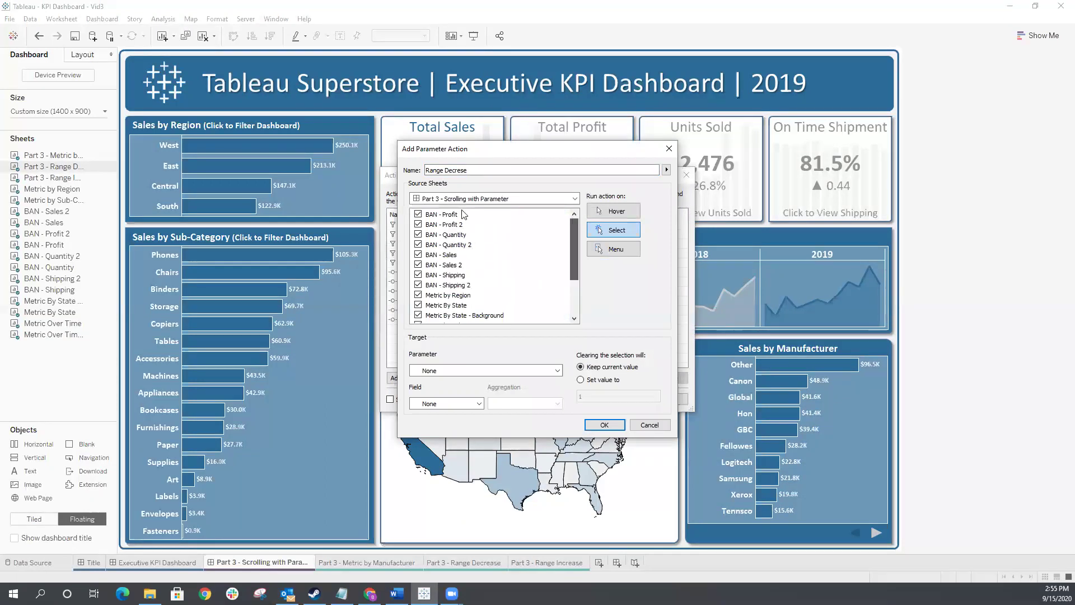
pyautogui.click(422, 222)
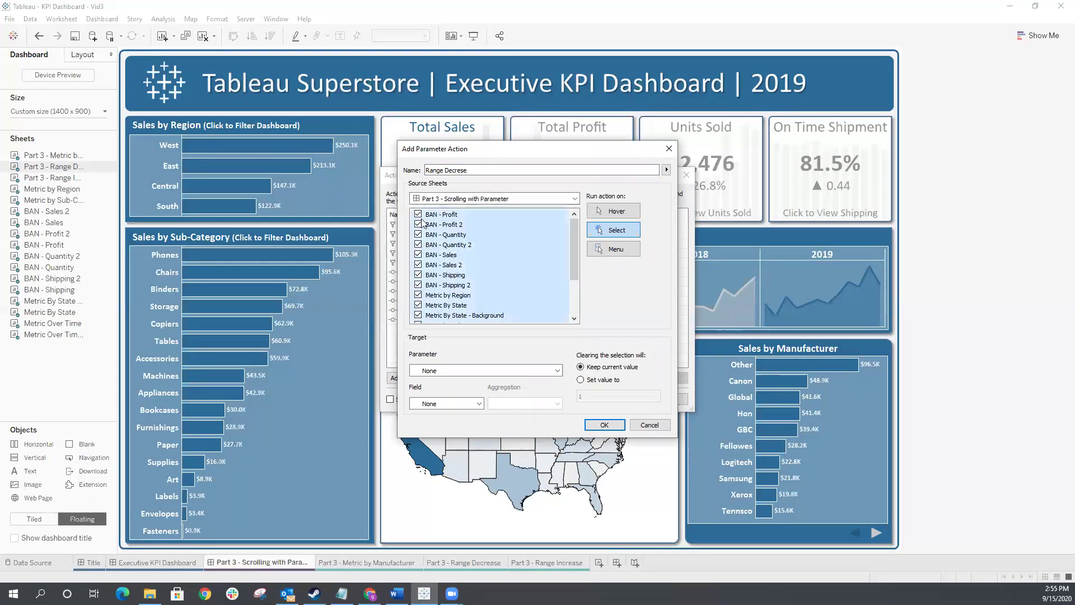
pyautogui.click(465, 244)
pyautogui.scroll(-2, 568, 294)
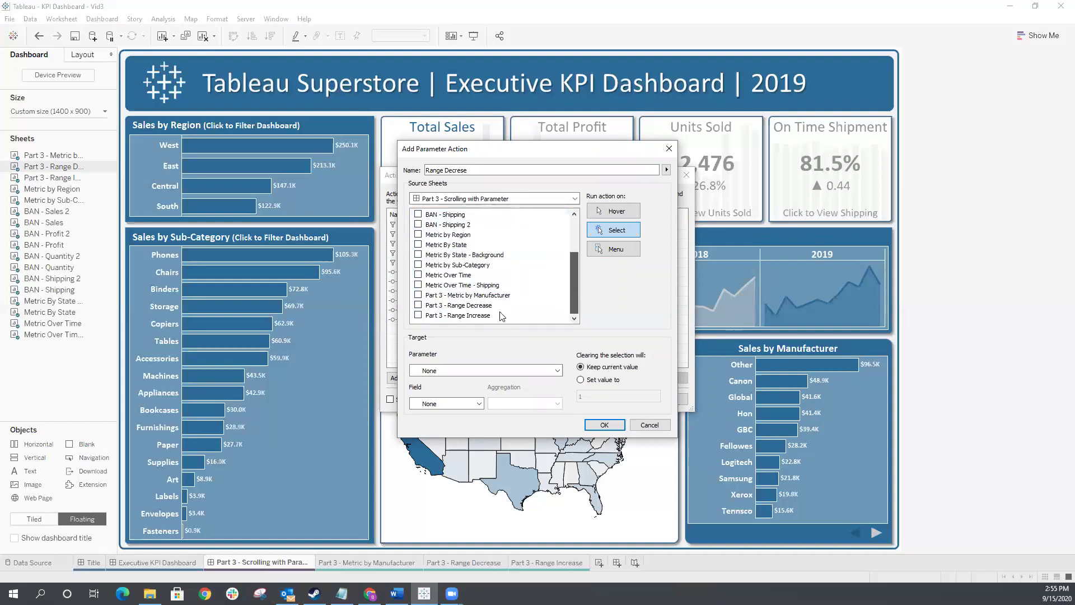
# Step: Target the Lower Range parameter with the Range - Decrease field, set its aggregation to None, and save the action
pyautogui.click(446, 371)
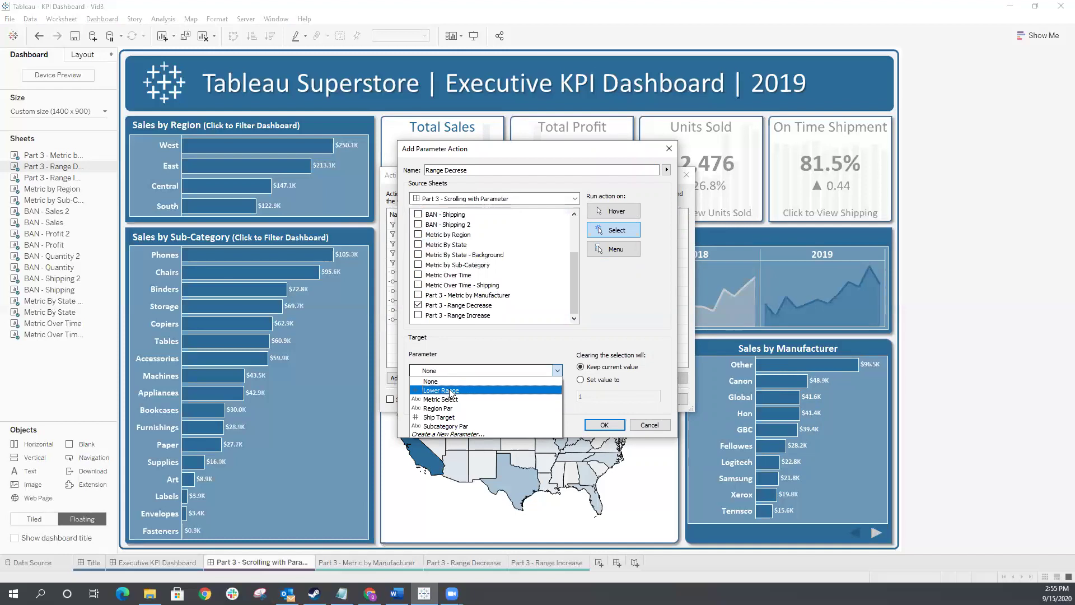
pyautogui.click(449, 390)
pyautogui.click(445, 403)
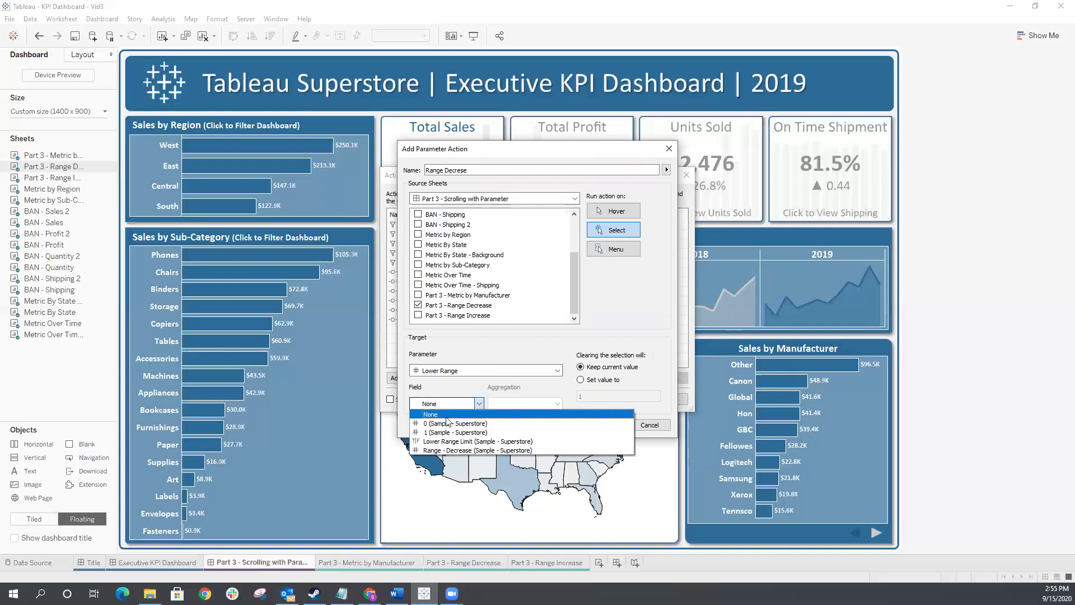
pyautogui.click(448, 450)
pyautogui.click(500, 406)
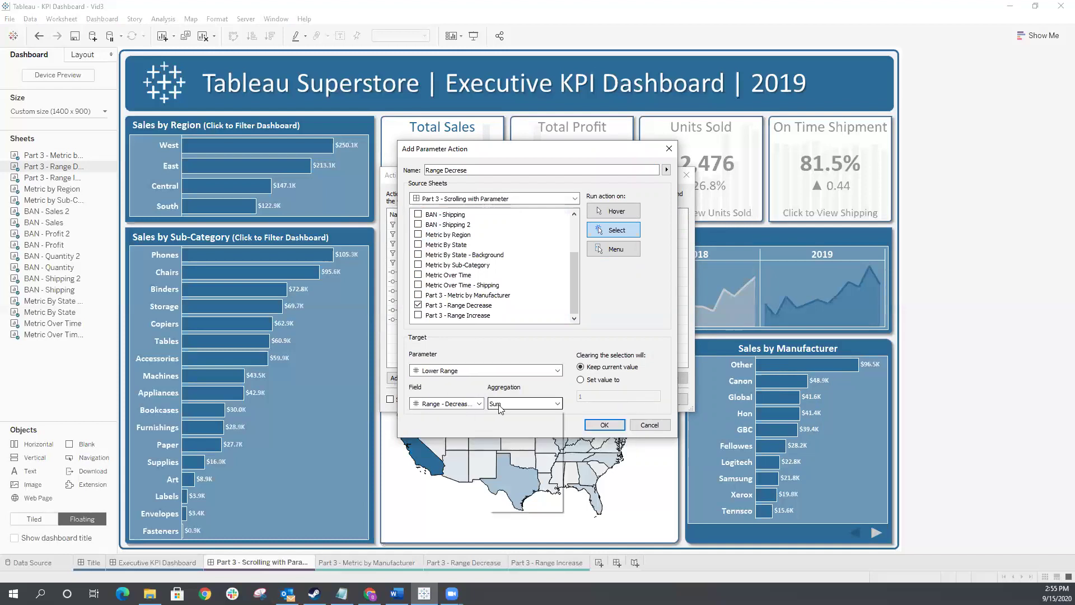
pyautogui.click(501, 413)
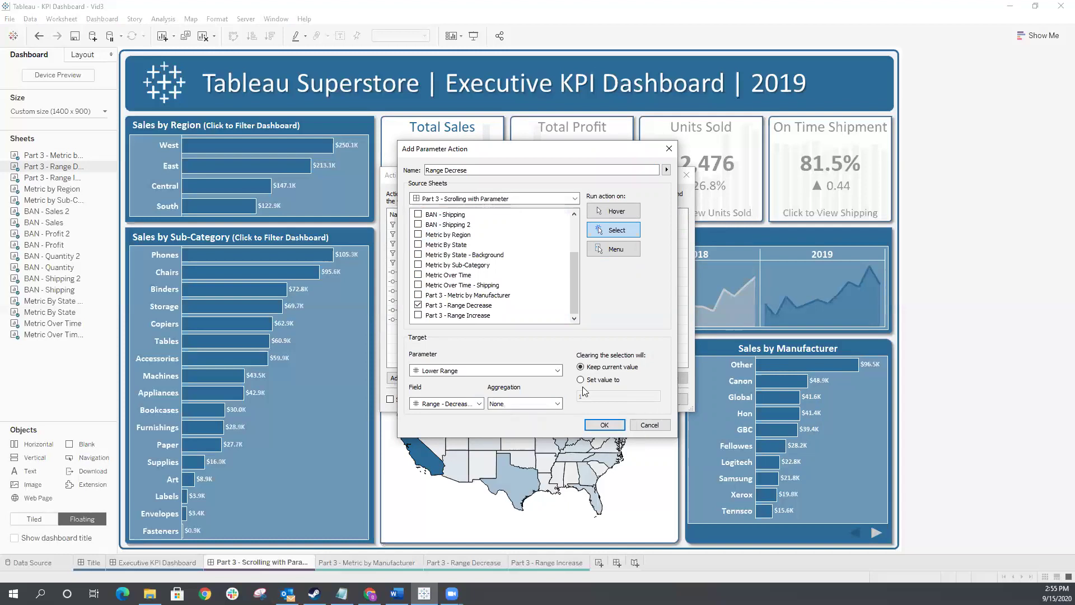
pyautogui.click(604, 425)
# Step: Add a Change Parameter dashboard action named "Range Increase"
pyautogui.click(424, 378)
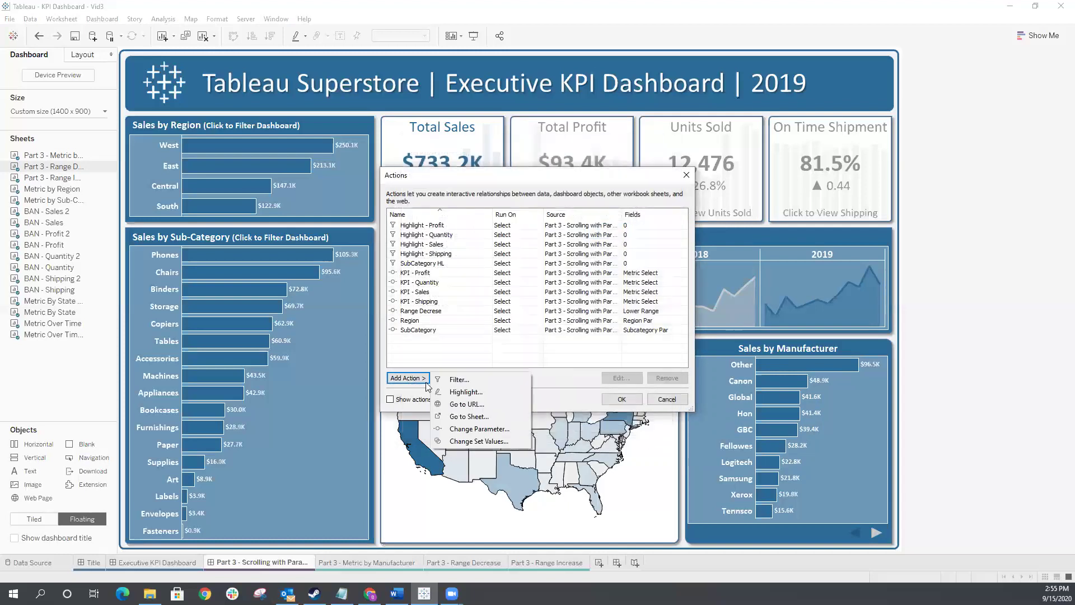
pyautogui.click(475, 429)
pyautogui.write('rANGE')
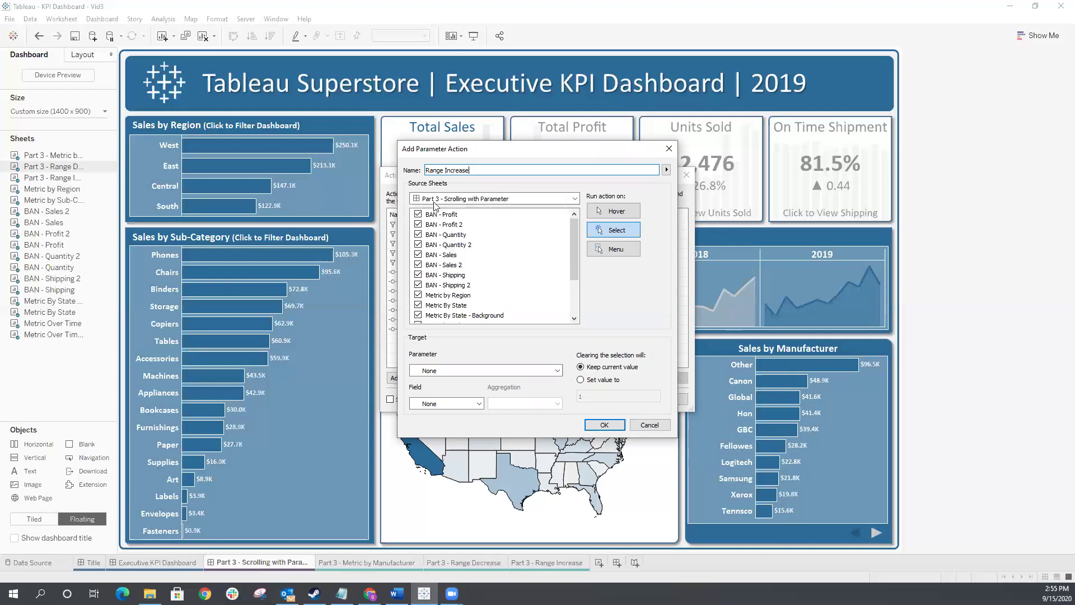
# Step: Limit the Range Increase action's source sheets to Part 3 - Range Increase by deselecting all the others
pyautogui.scroll(-3, 550, 302)
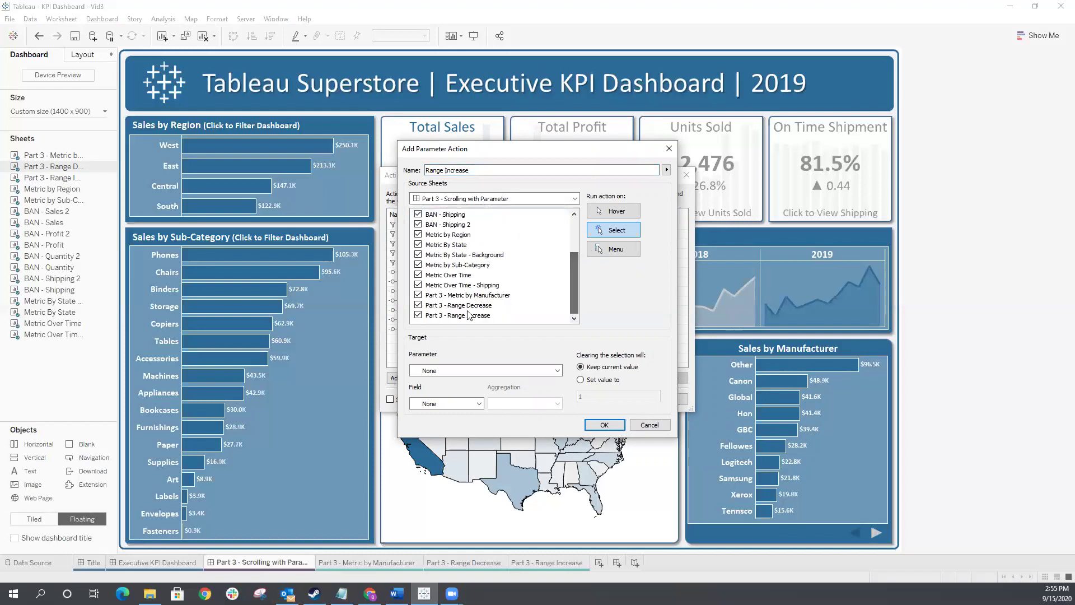
pyautogui.moveTo(575, 288); pyautogui.dragTo(499, 217)
pyautogui.keyDown('shift'); pyautogui.click(448, 218); pyautogui.keyUp('shift')
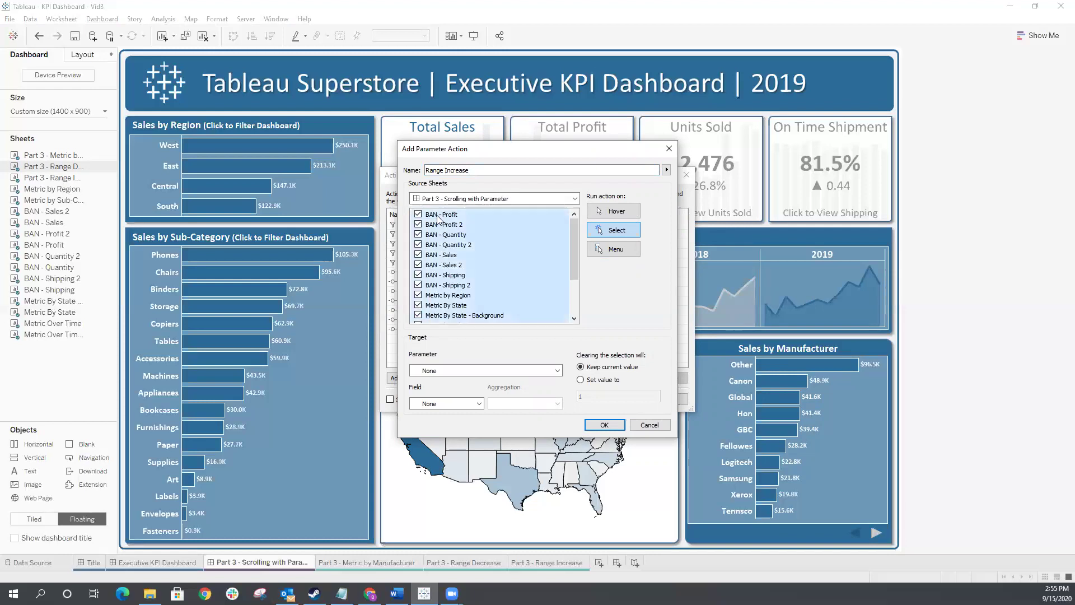
pyautogui.click(464, 244)
pyautogui.scroll(-3, 569, 254)
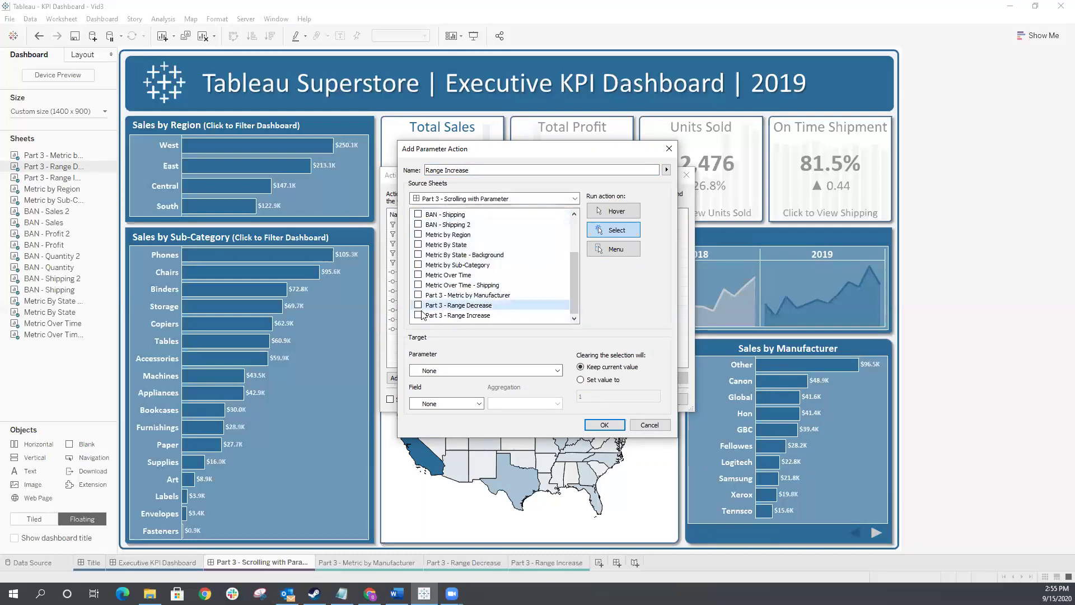
# Step: Target the Lower Range parameter with the Range - Increase field, set its aggregation to None, and save the dashboard's actions
pyautogui.click(442, 370)
pyautogui.click(446, 392)
pyautogui.click(442, 404)
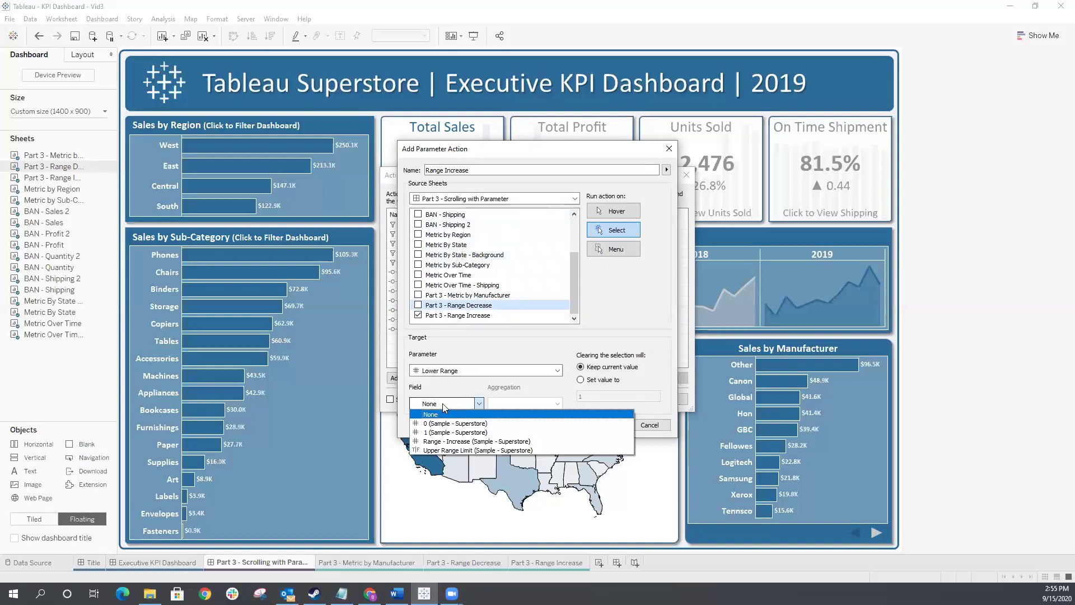
pyautogui.click(449, 441)
pyautogui.click(507, 404)
pyautogui.click(504, 413)
pyautogui.click(605, 424)
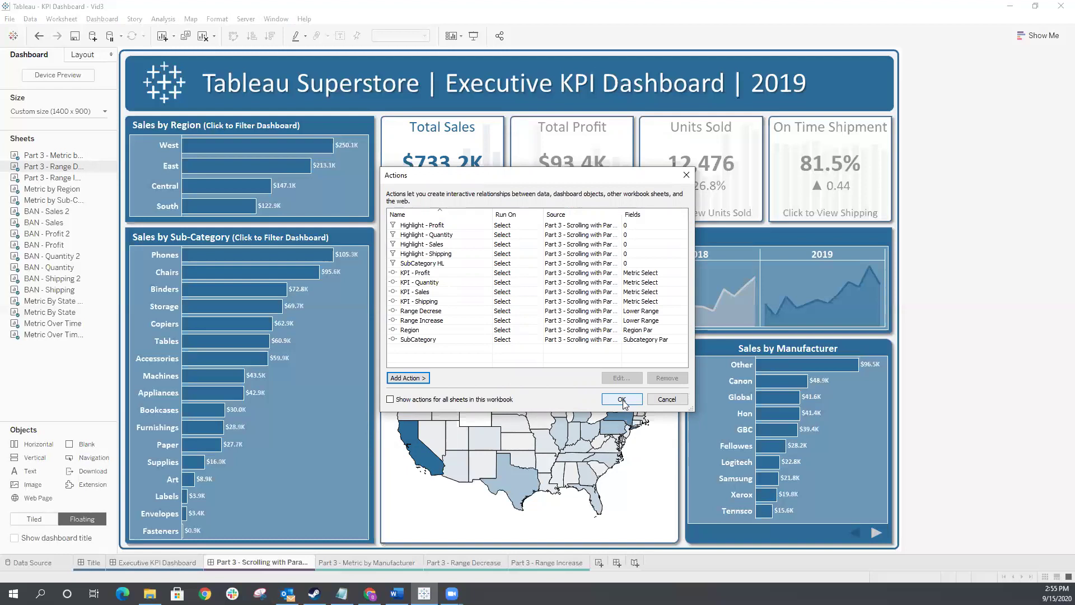
pyautogui.click(622, 399)
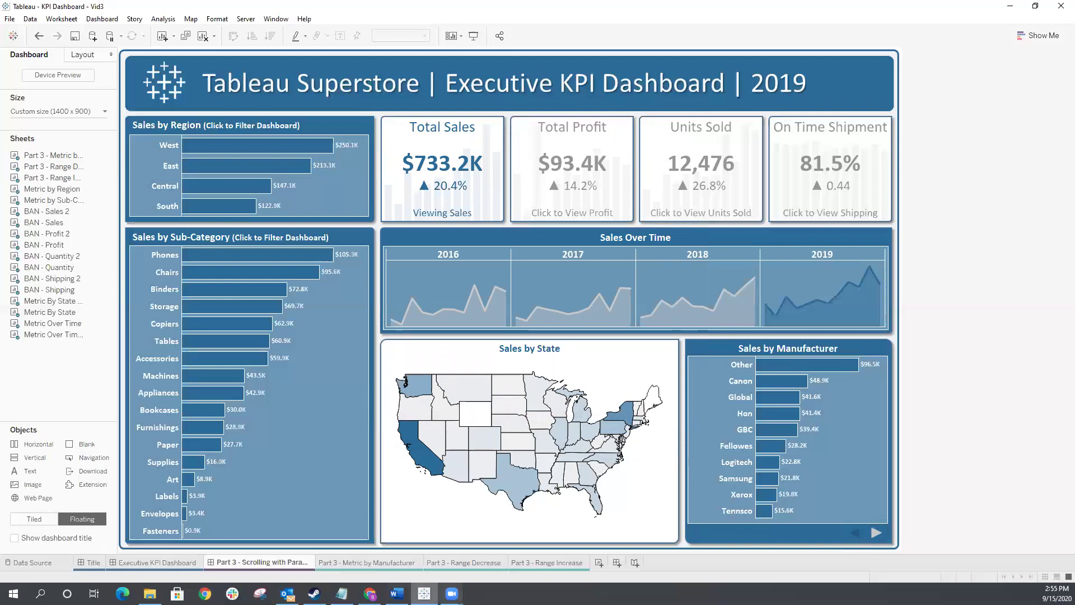
# Step: Test paging the Sales by Manufacturer chart forward and back with the increase and decrease arrows on the dashboard
pyautogui.click(468, 563)
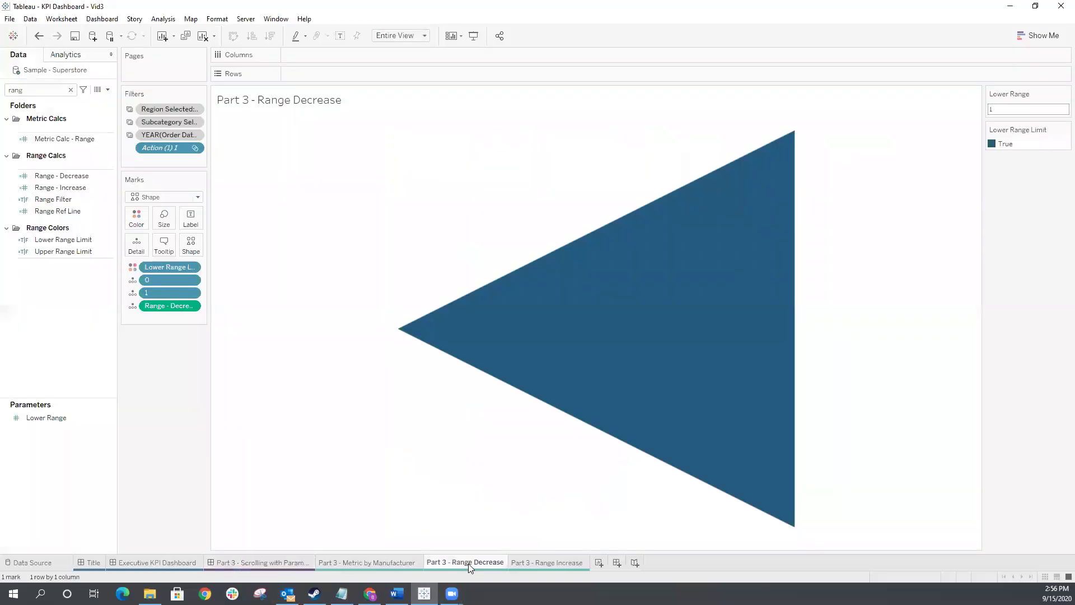
pyautogui.click(246, 562)
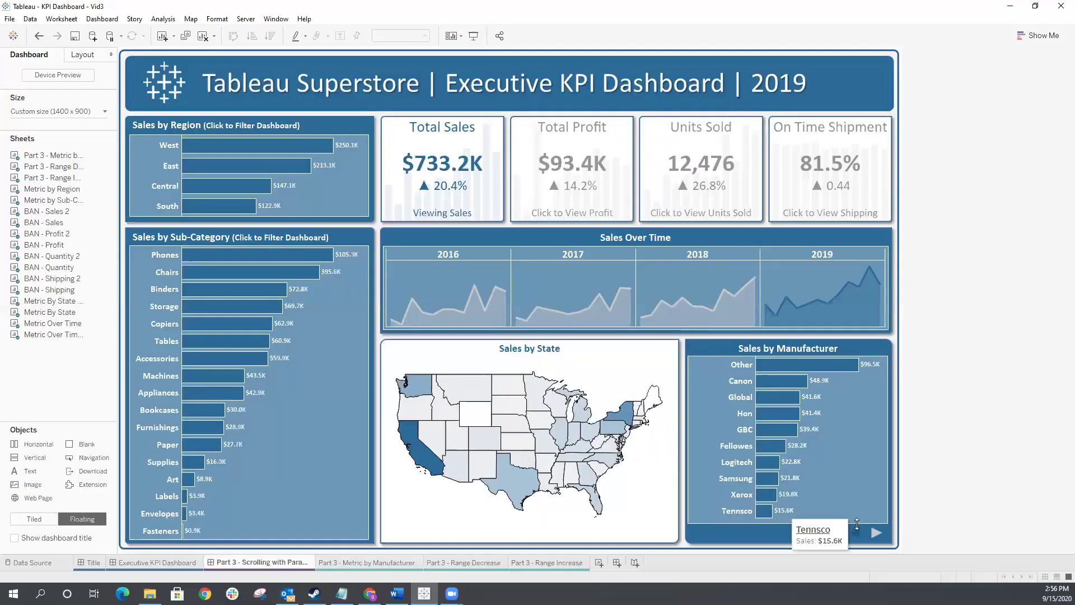
pyautogui.click(876, 532)
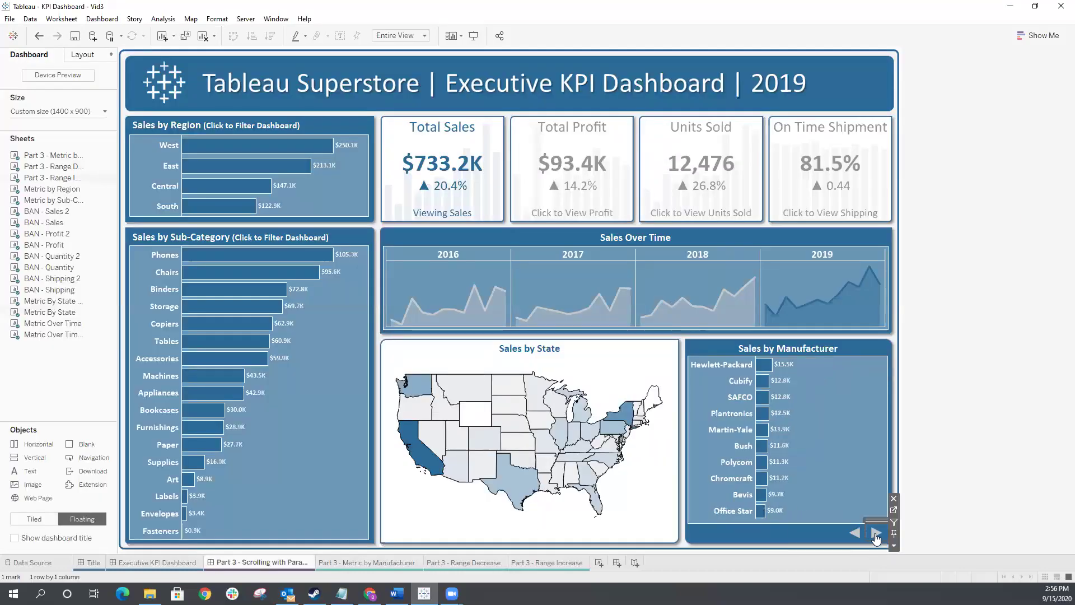
pyautogui.click(854, 533)
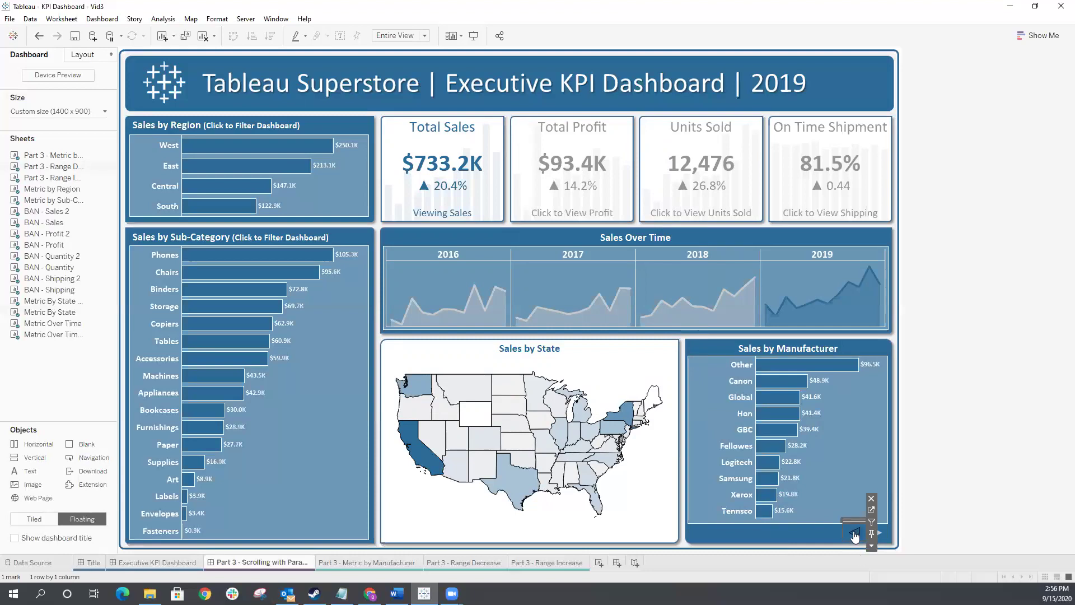
pyautogui.click(106, 19)
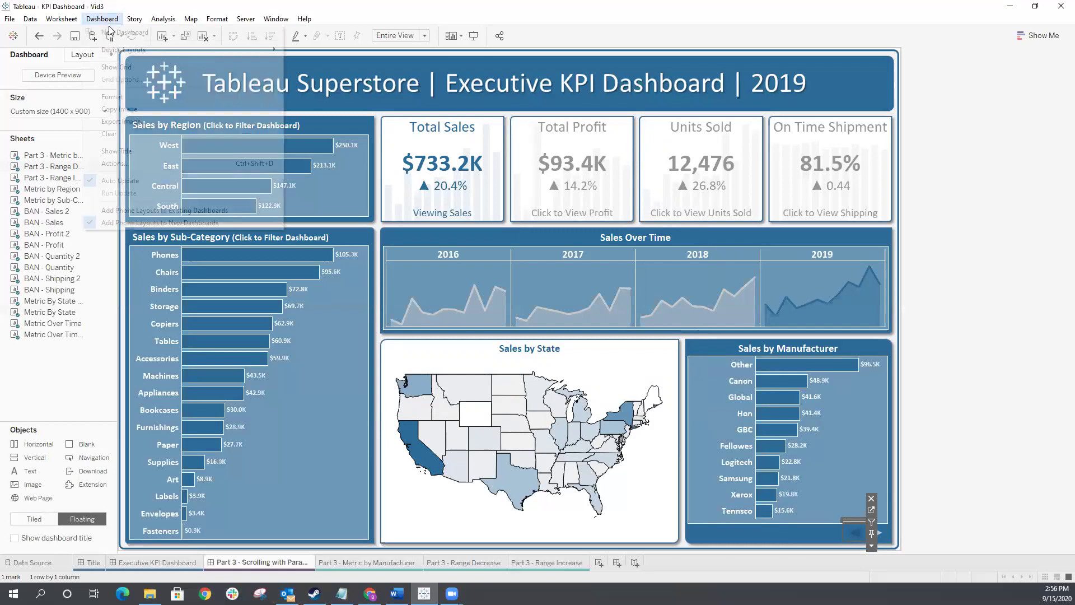
pyautogui.click(932, 318)
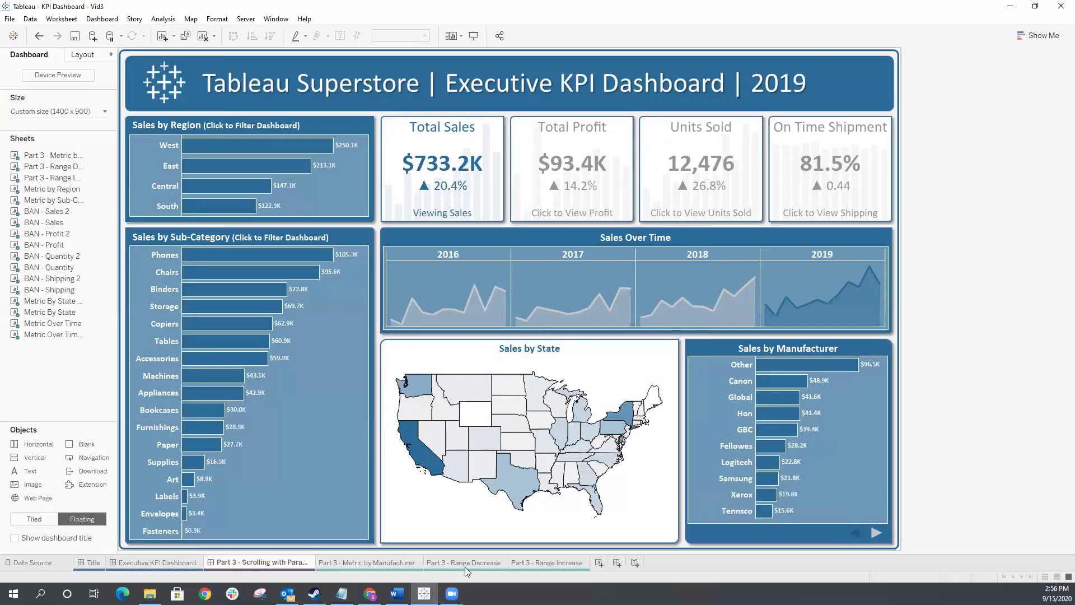
# Step: Find the calculated field 0 in the Part 3 - Range Decrease sheet's data and examine its formula without changing it
pyautogui.click(448, 562)
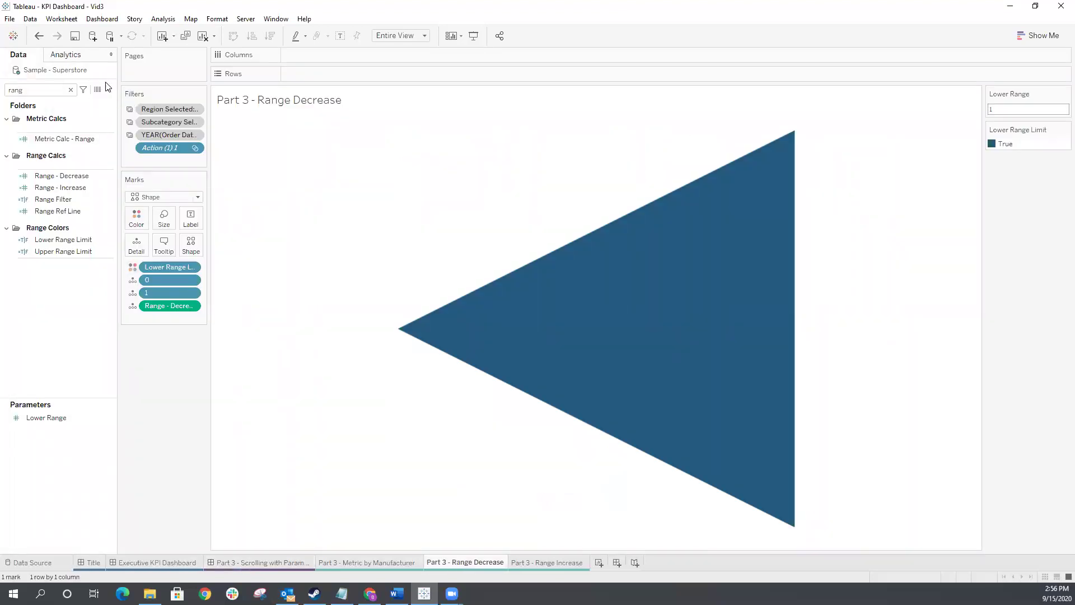
pyautogui.click(70, 90)
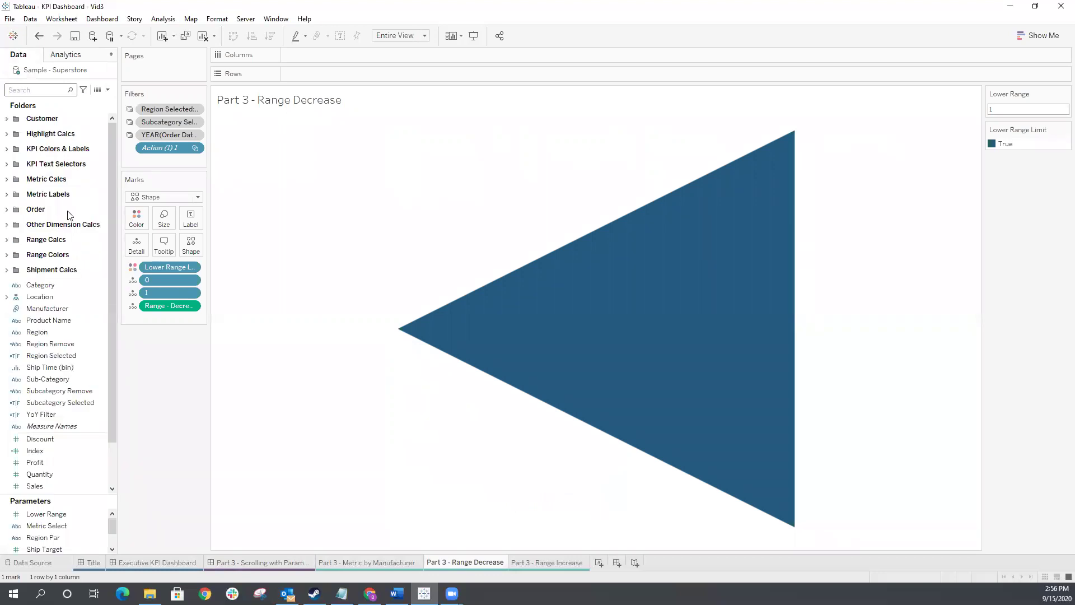
pyautogui.write('0')
pyautogui.rightClick(40, 128)
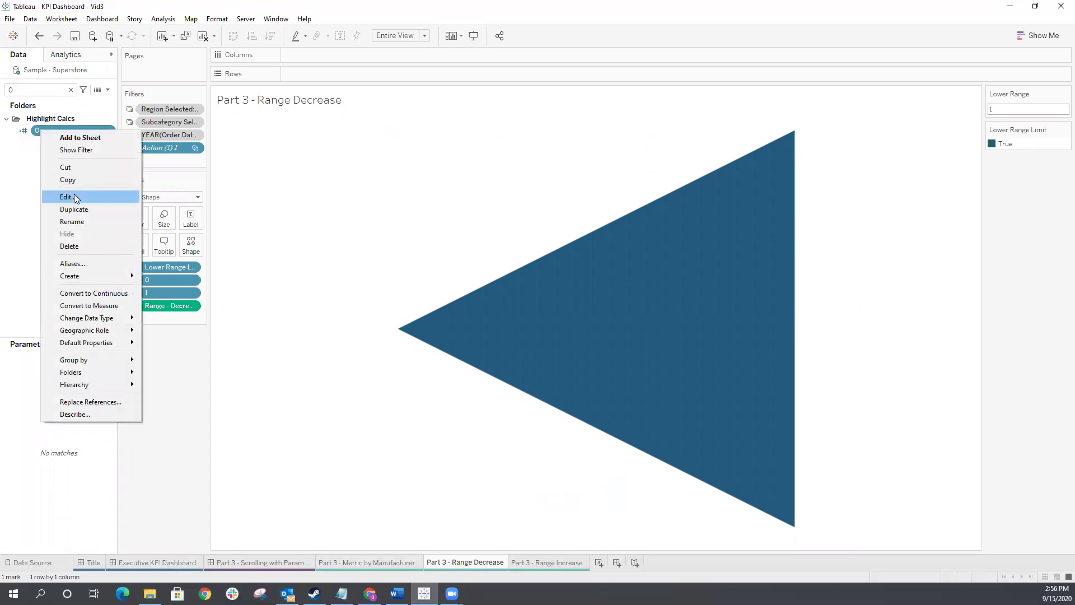
pyautogui.click(74, 196)
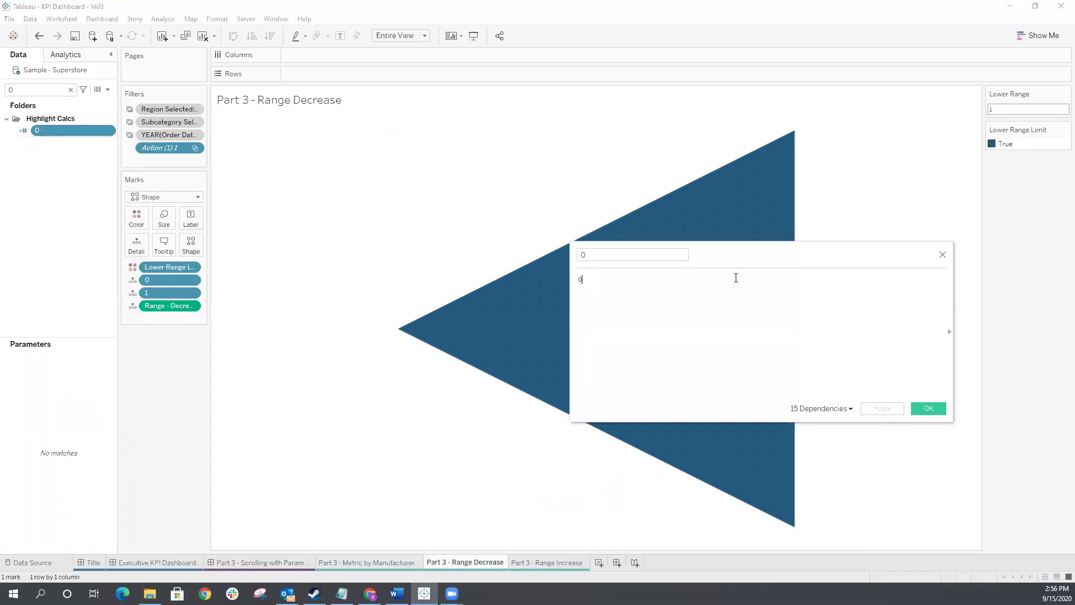
pyautogui.click(942, 255)
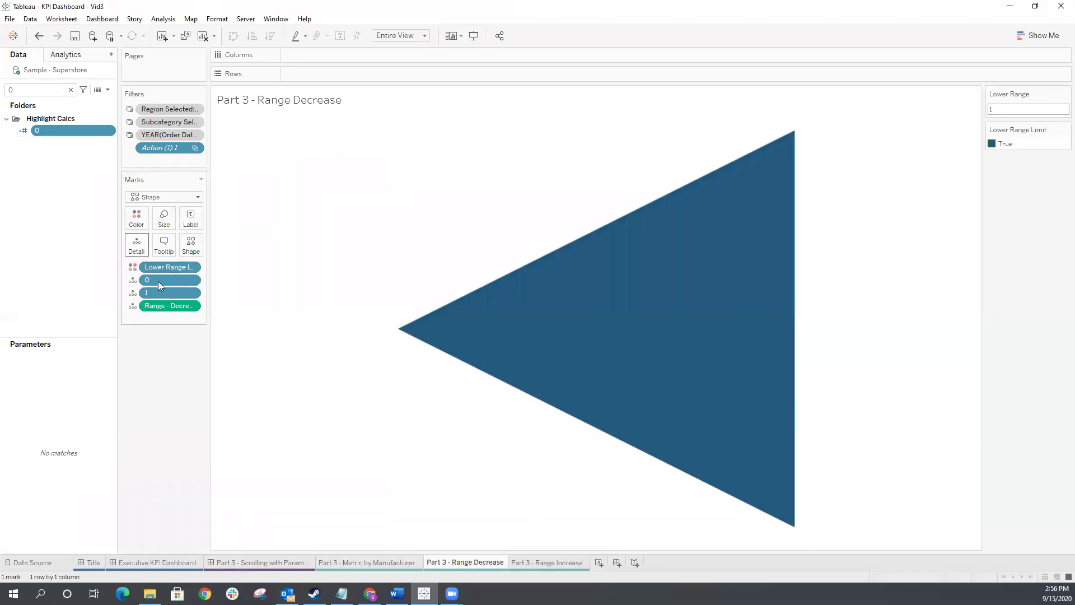
pyautogui.click(552, 562)
# Step: Add a filter action to the Part 3 - Scrolling with Parameter dashboard with only Part 3 - Range Decrease as its source sheet
pyautogui.click(255, 560)
pyautogui.click(101, 18)
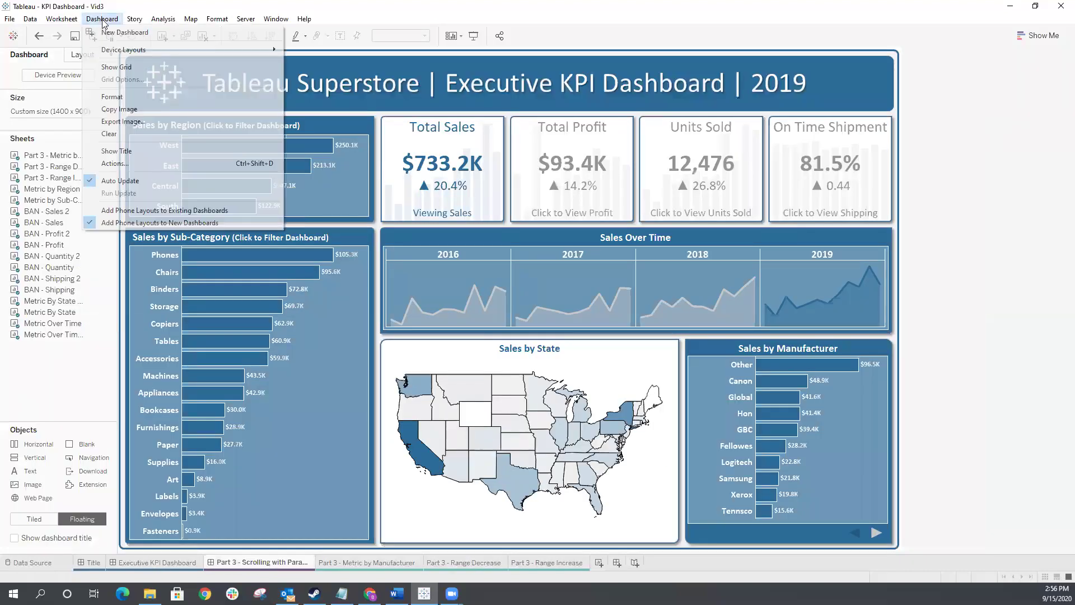
pyautogui.click(118, 163)
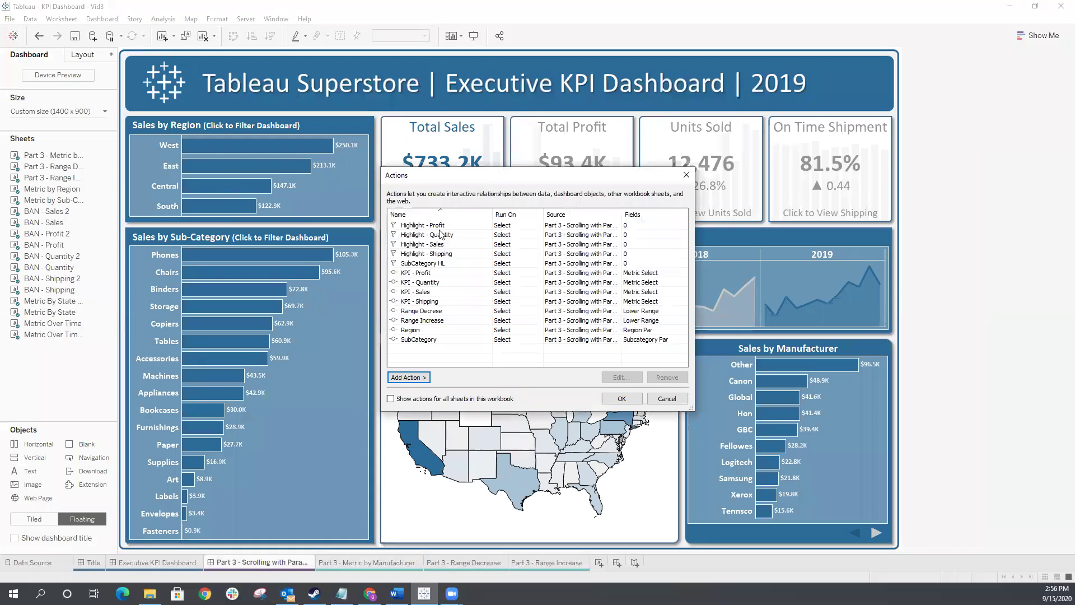
pyautogui.click(415, 377)
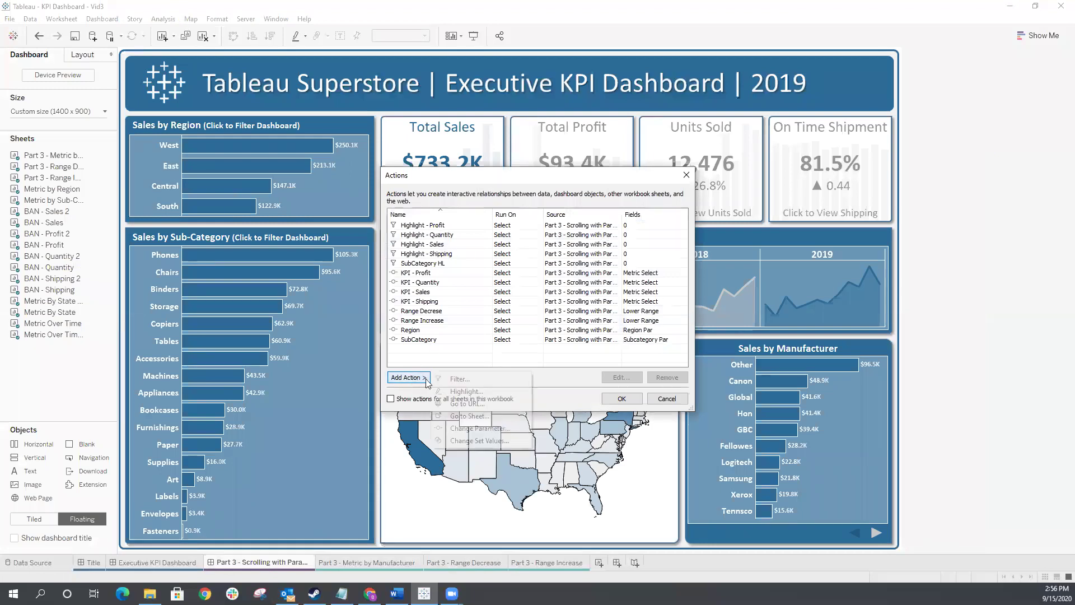
pyautogui.click(454, 380)
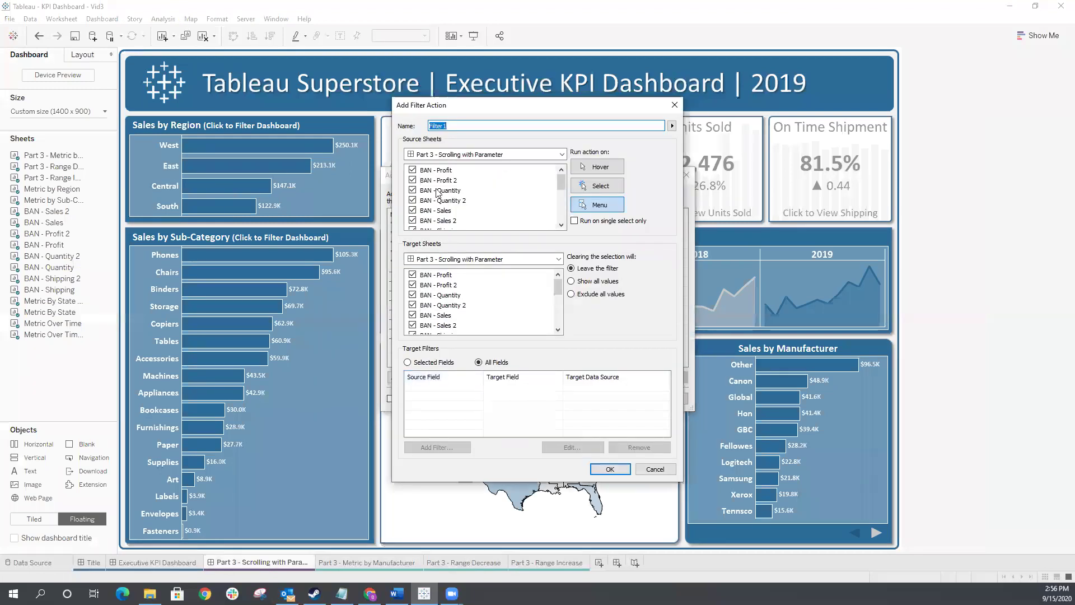
pyautogui.click(439, 172)
pyautogui.moveTo(562, 189); pyautogui.dragTo(561, 217)
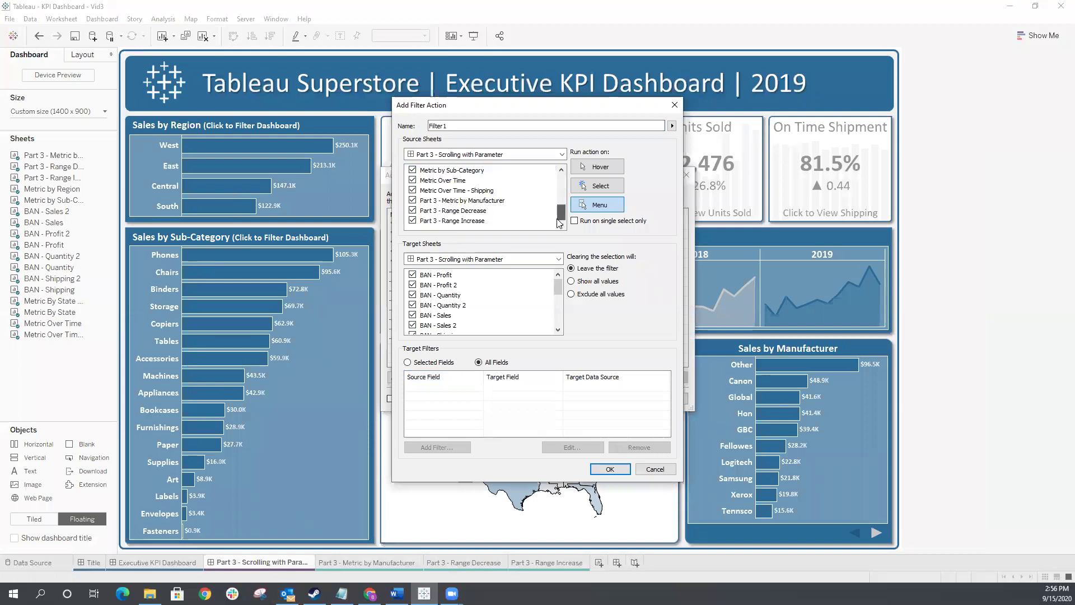
pyautogui.keyDown('shift'); pyautogui.click(452, 223); pyautogui.keyUp('shift')
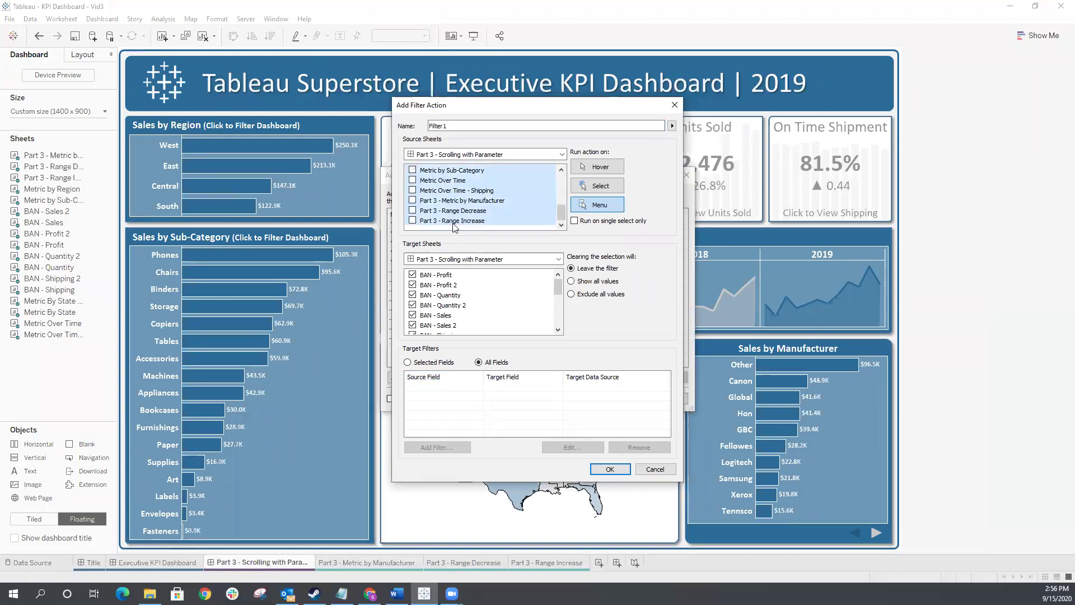
pyautogui.click(413, 220)
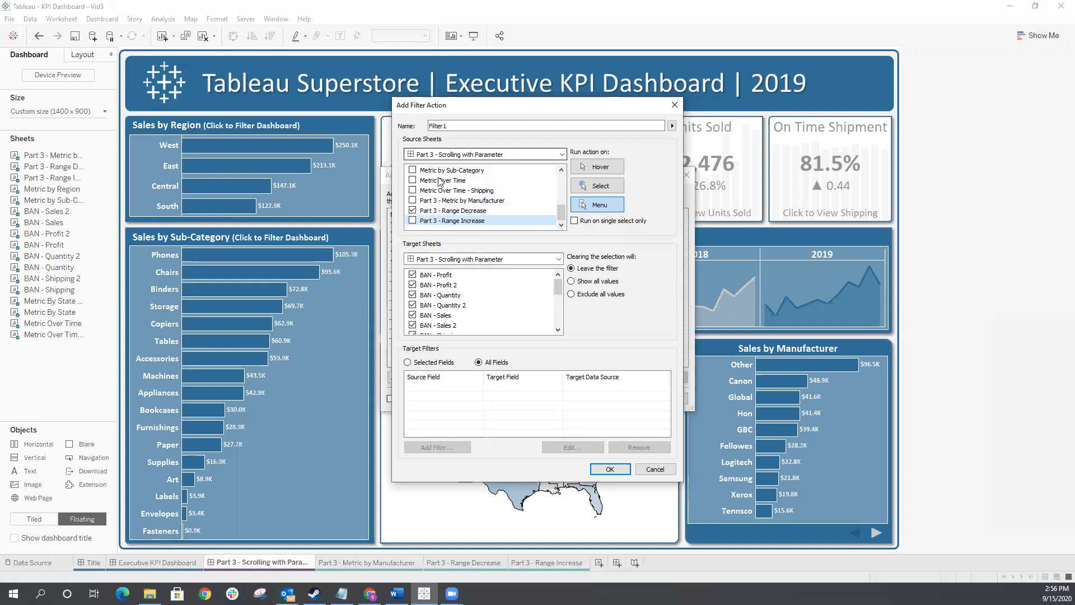
# Step: Target the Part 3 - Range Decrease sheet, run the filter action on Select, and make clearing the selection show all values
pyautogui.click(436, 261)
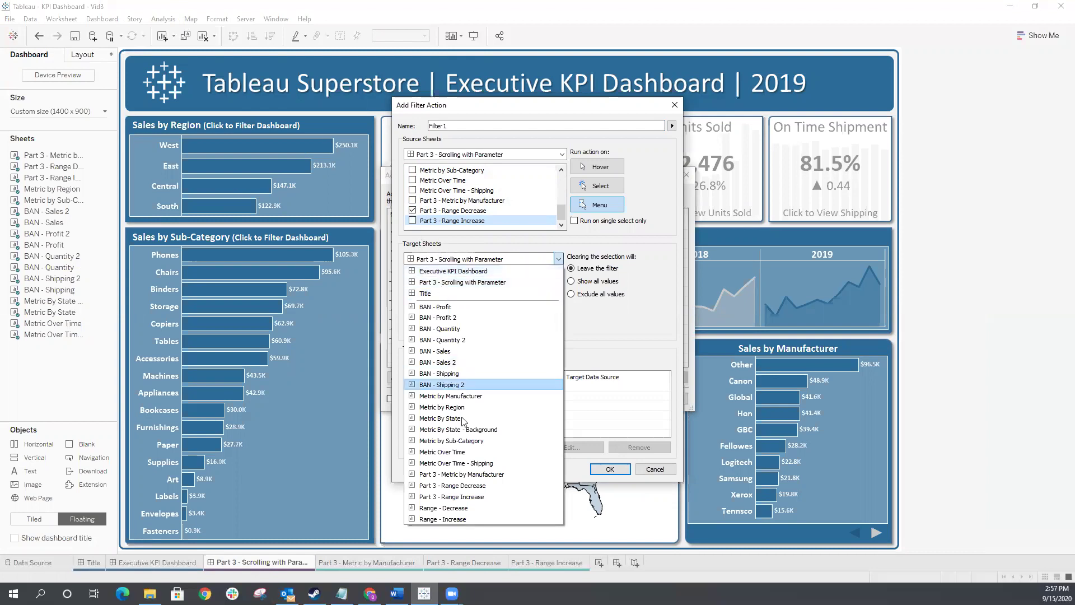
pyautogui.click(459, 486)
pyautogui.click(595, 185)
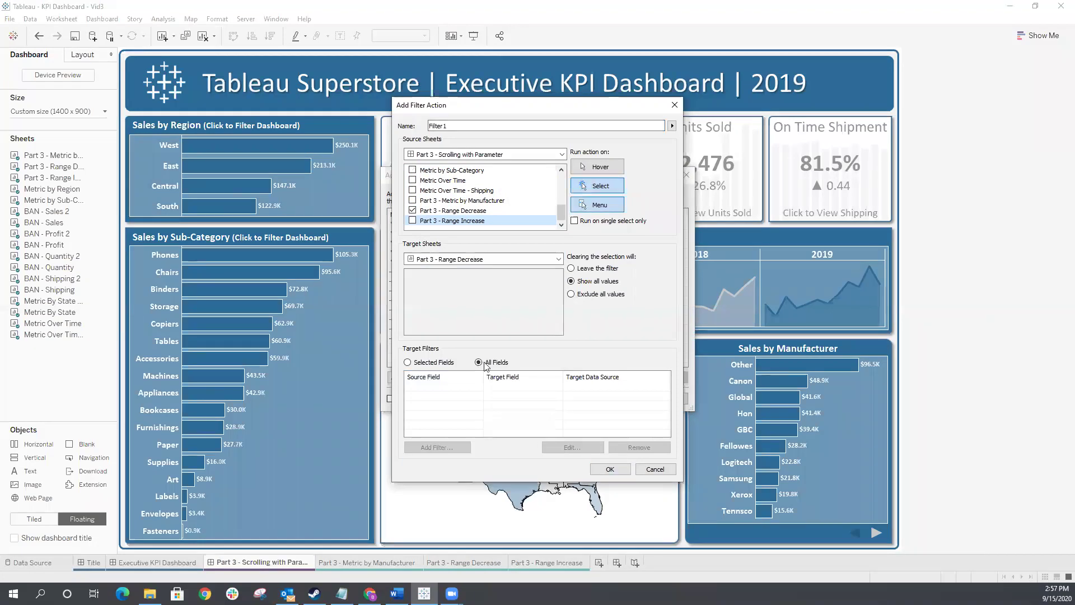
# Step: Restrict the filter action to selected fields, mapping source field 0 to target field 1, and save it
pyautogui.click(408, 362)
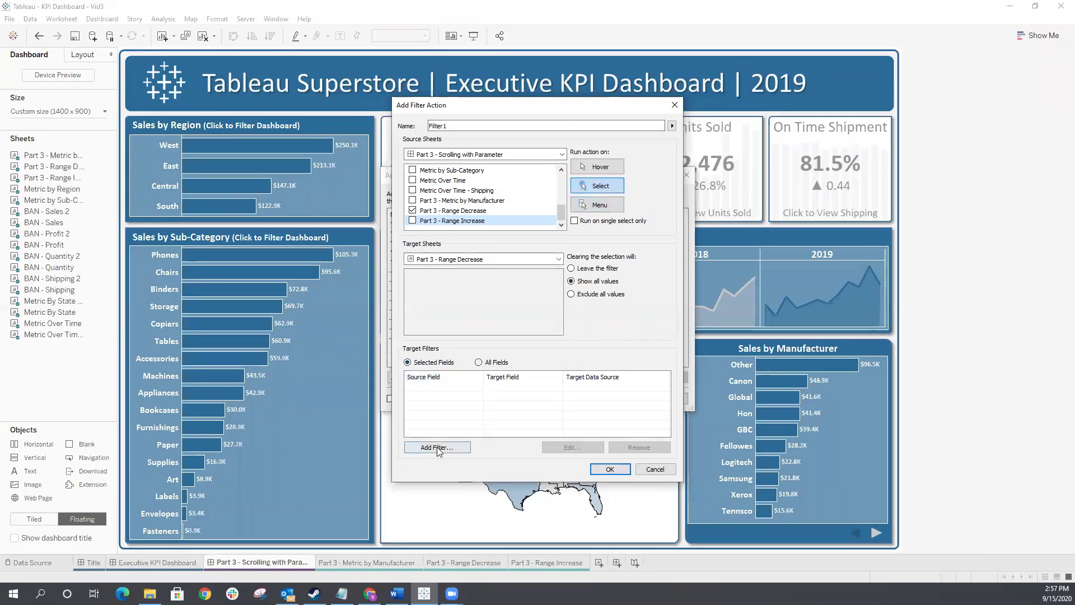
pyautogui.click(437, 447)
pyautogui.click(491, 275)
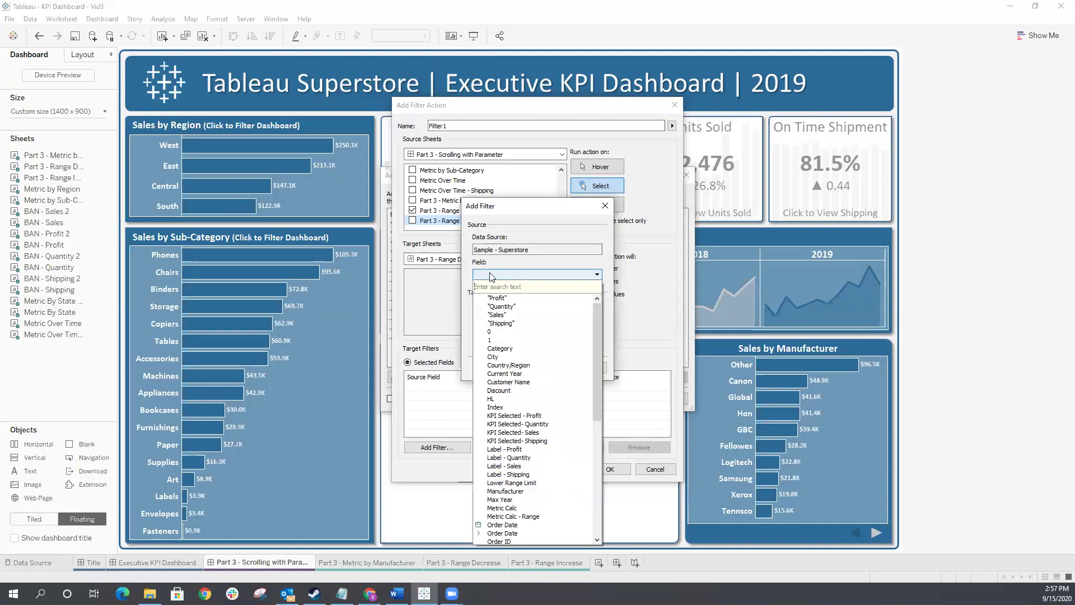
pyautogui.click(493, 333)
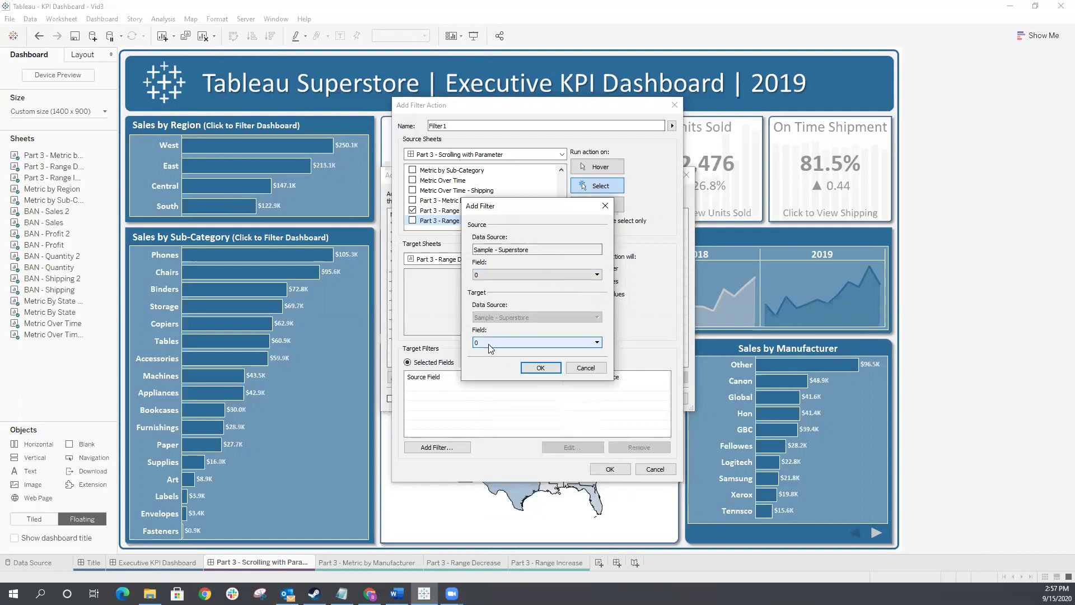
pyautogui.click(488, 342)
pyautogui.click(490, 374)
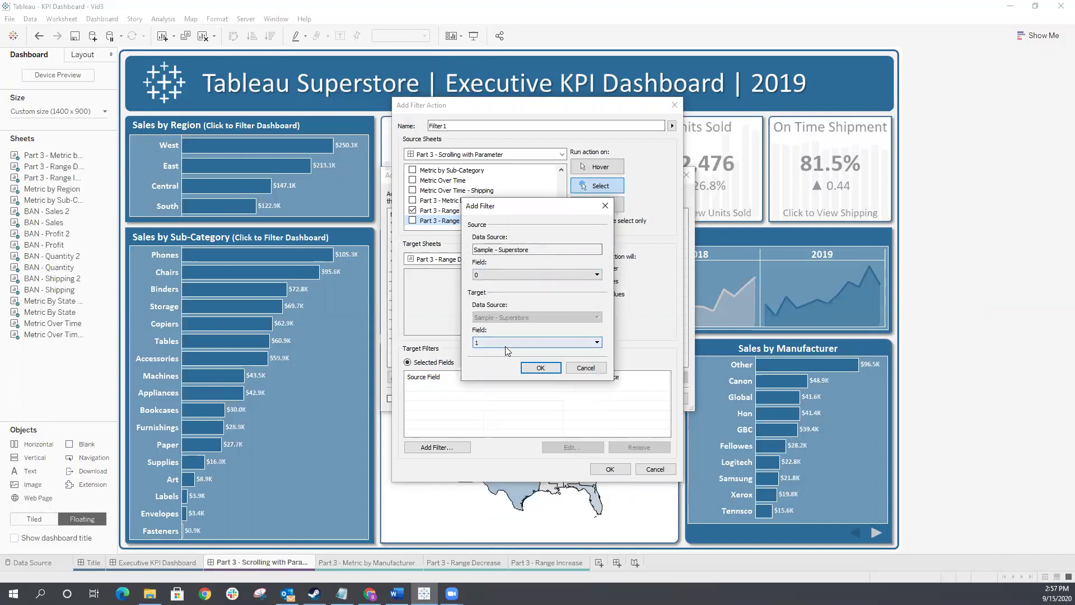
pyautogui.click(539, 365)
pyautogui.click(600, 470)
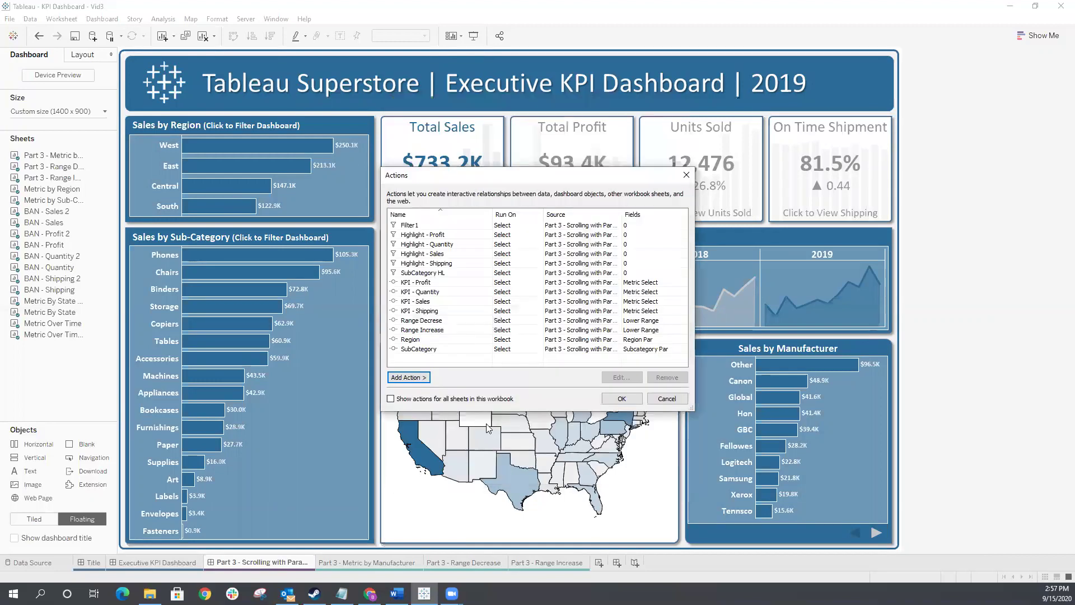
# Step: Add another filter action to the Part 3 - Scrolling with Parameter dashboard with only Part 3 - Range Increase as its source sheet
pyautogui.click(412, 379)
pyautogui.click(460, 379)
pyautogui.moveTo(560, 183); pyautogui.dragTo(560, 212)
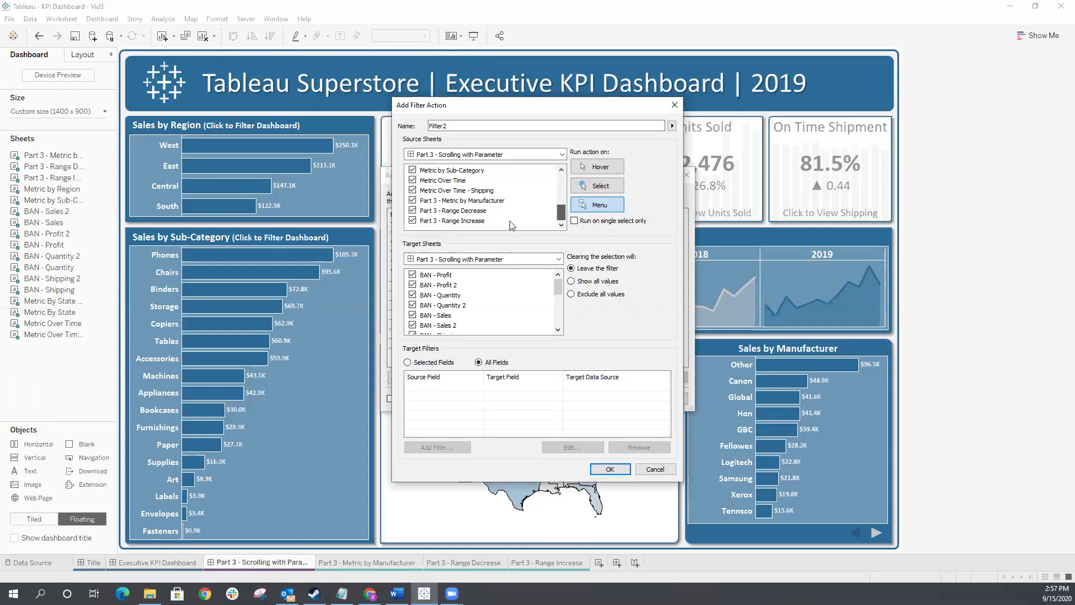
pyautogui.keyDown('shift'); pyautogui.click(473, 221); pyautogui.keyUp('shift')
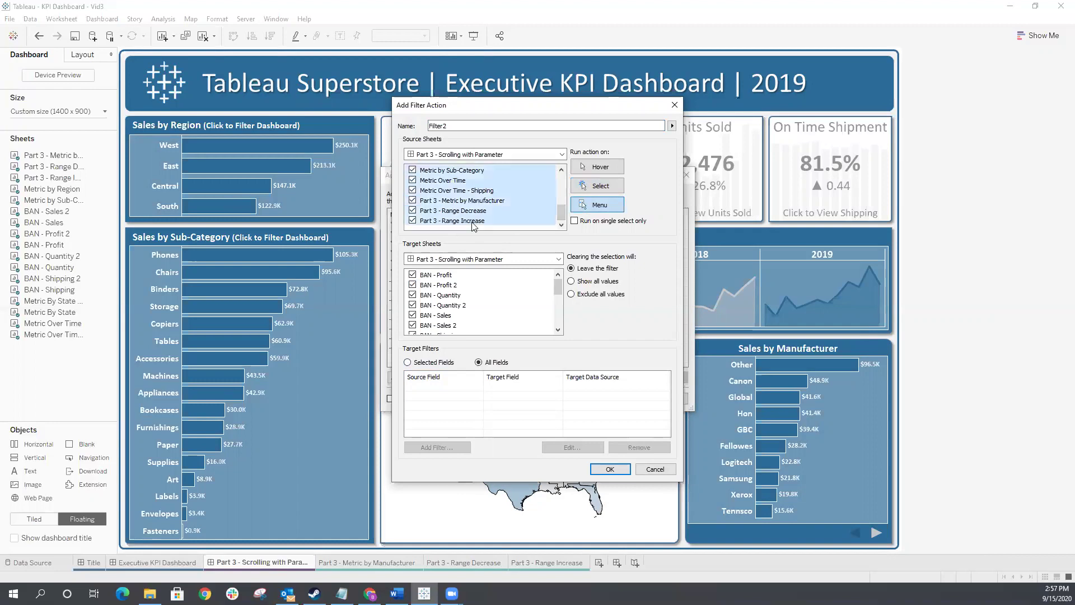
pyautogui.click(425, 221)
# Step: Target the Part 3 - Range Increase sheet, run the new filter action on Select, and make clearing the selection show all values
pyautogui.click(446, 261)
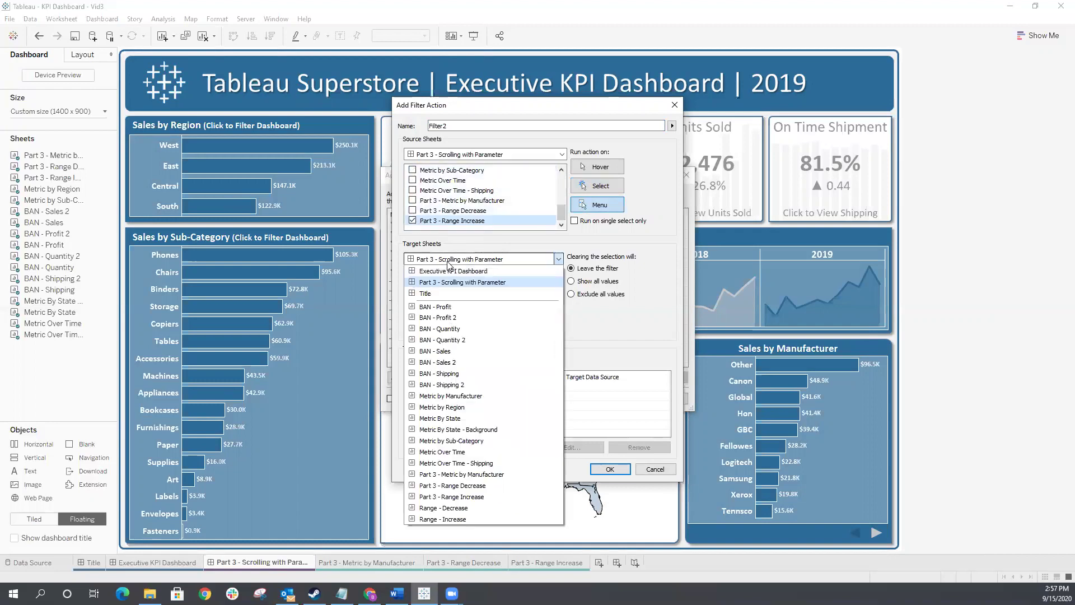
pyautogui.click(462, 500)
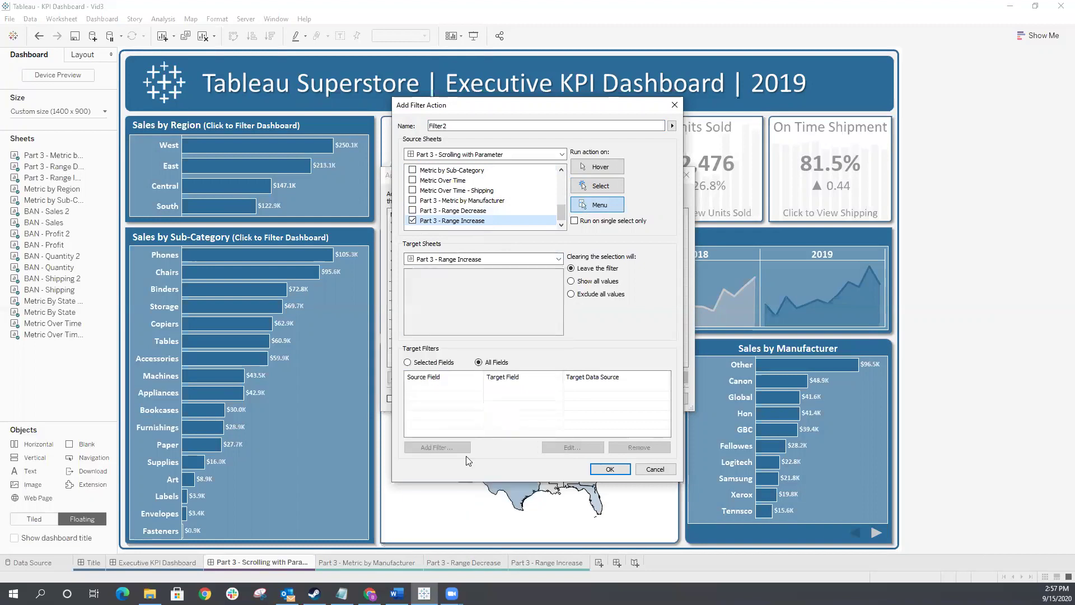
pyautogui.click(597, 185)
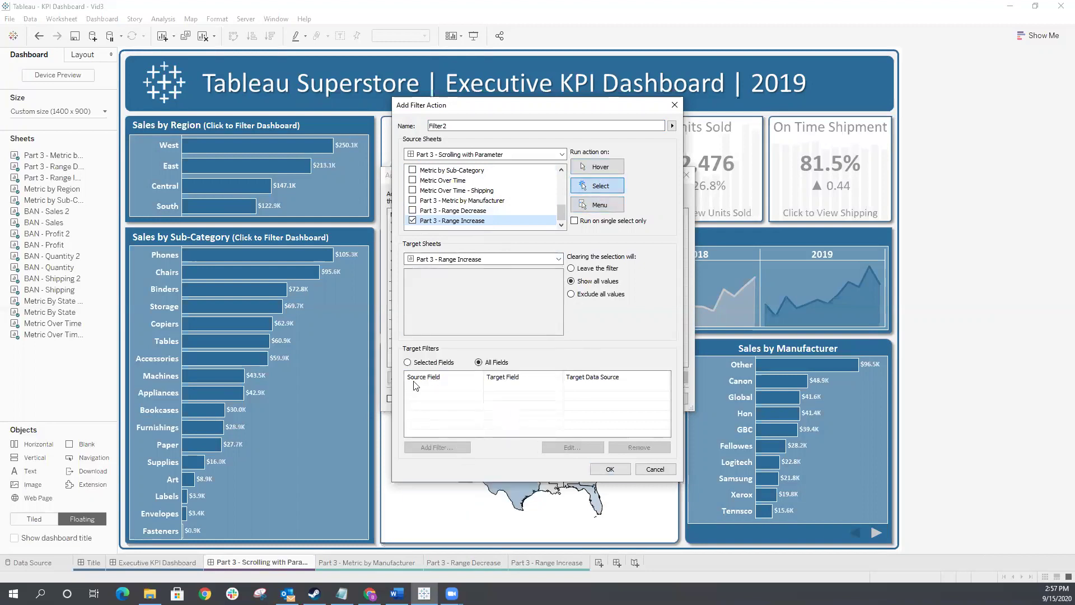
# Step: Restrict the Range Increase filter action to selected fields, mapping source field 0 to target field 1, and save the dashboard actions
pyautogui.click(408, 362)
pyautogui.click(438, 447)
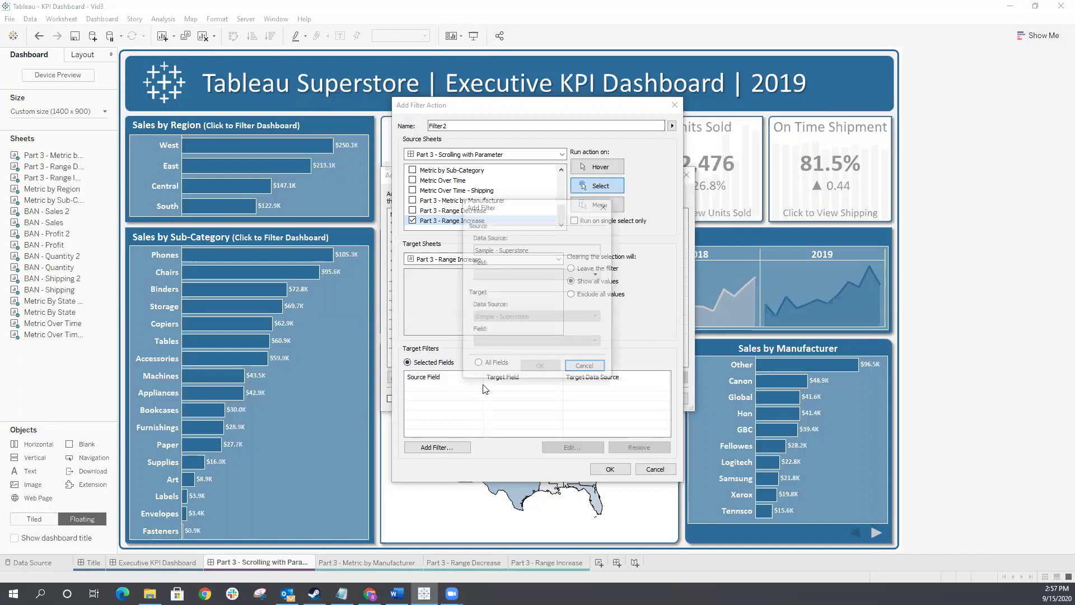
pyautogui.click(496, 275)
pyautogui.click(496, 327)
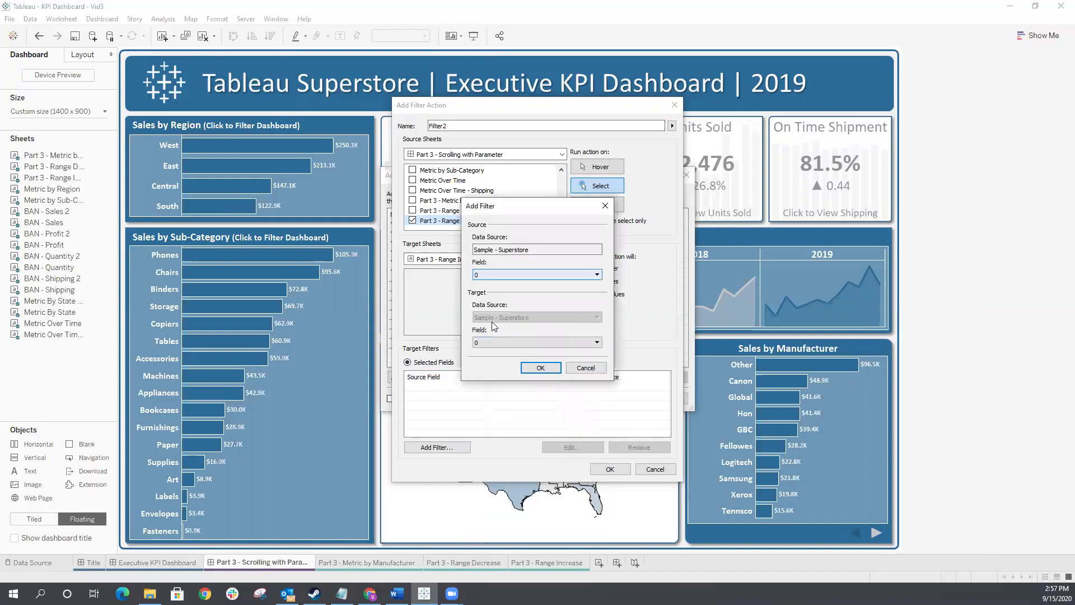
pyautogui.click(489, 343)
pyautogui.click(493, 364)
pyautogui.click(538, 367)
pyautogui.click(610, 469)
pyautogui.click(630, 399)
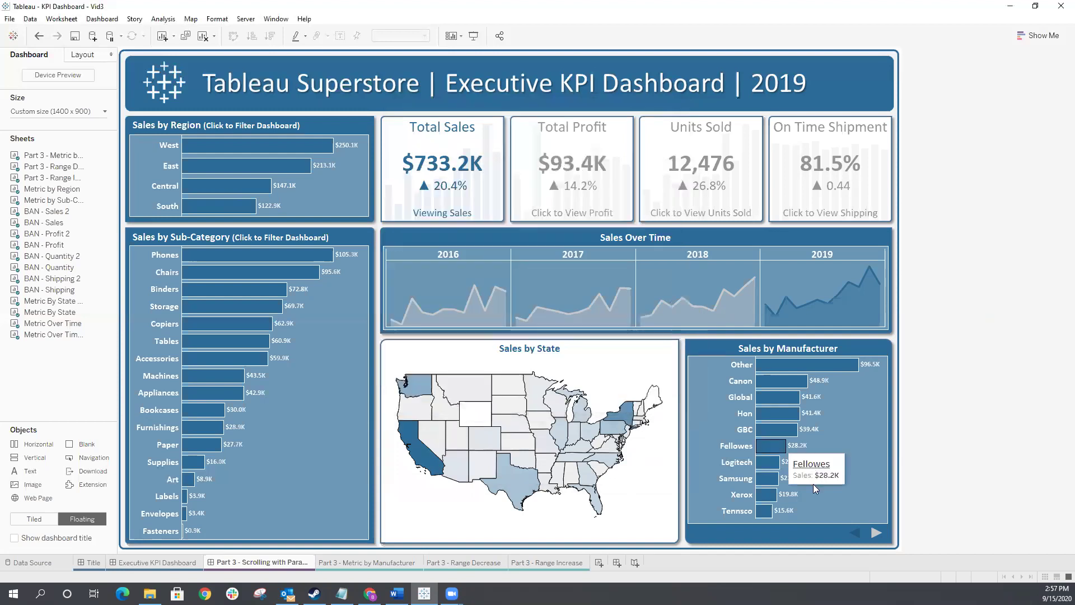
# Step: Test the arrows by paging the Sales by Manufacturer chart forward three pages and back to the first ten manufacturers
pyautogui.click(871, 529)
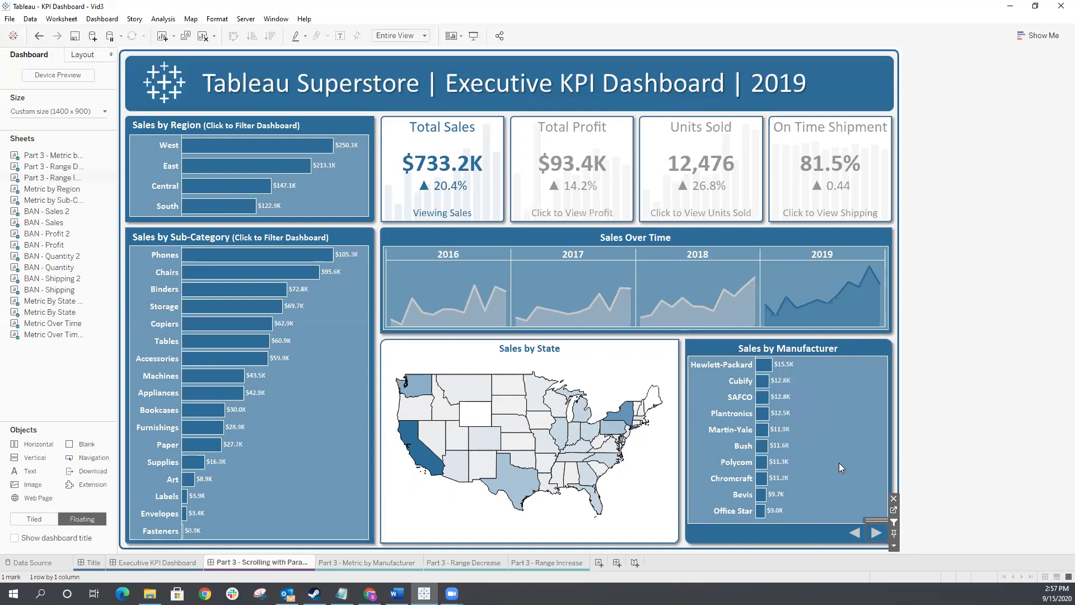
pyautogui.click(875, 533)
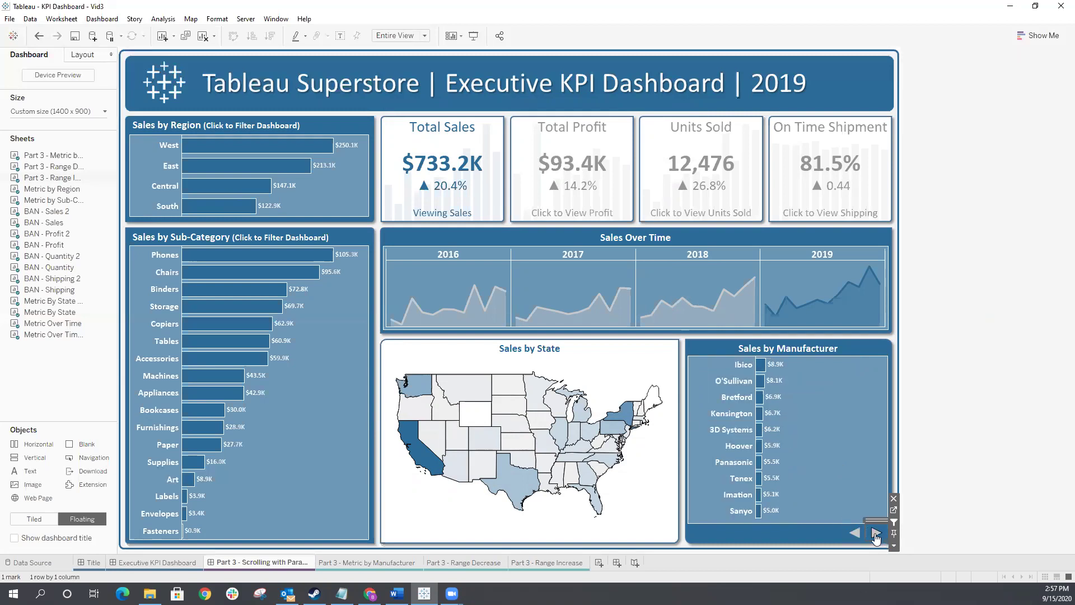
pyautogui.click(876, 533)
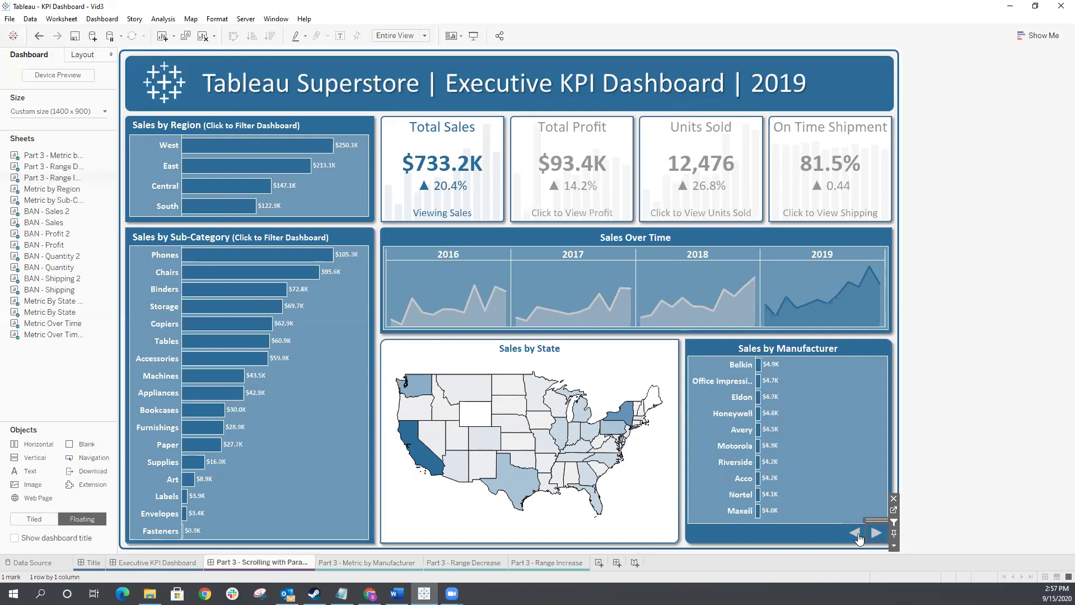
pyautogui.click(855, 534)
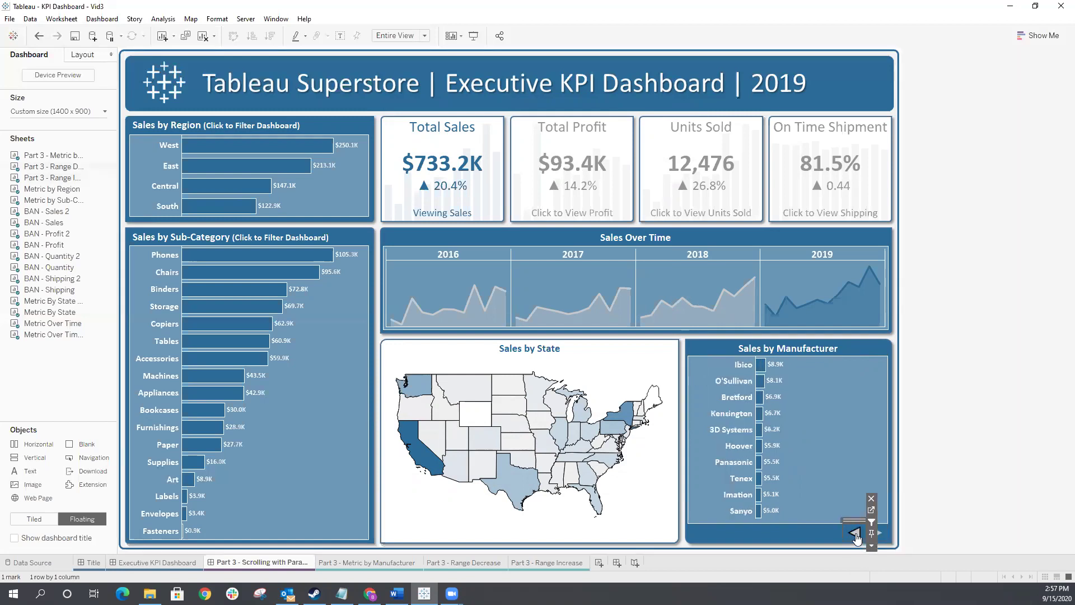
pyautogui.click(856, 533)
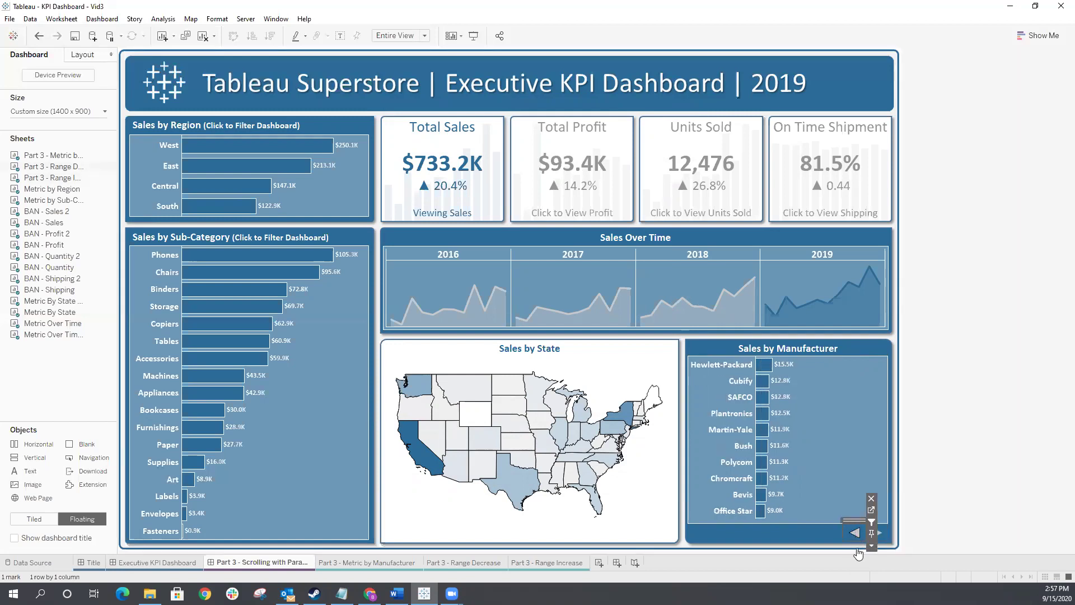
pyautogui.click(856, 535)
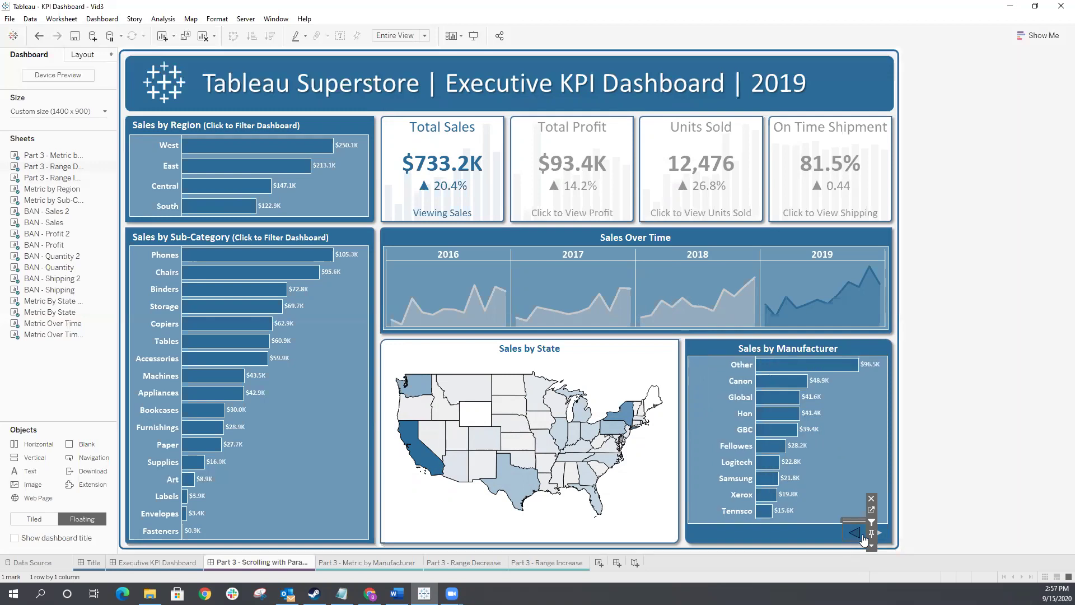
pyautogui.click(919, 456)
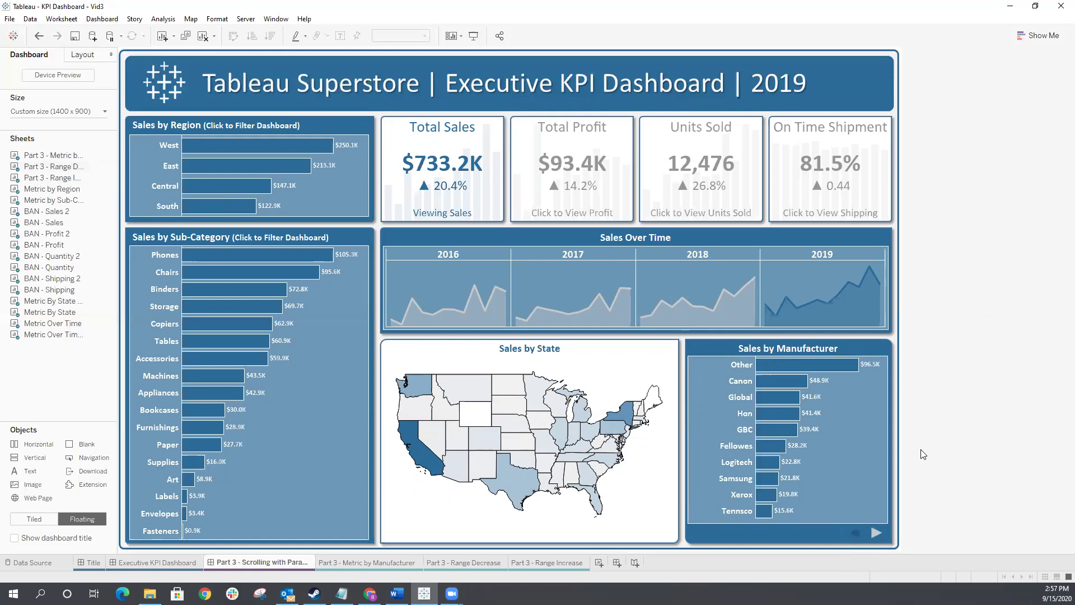